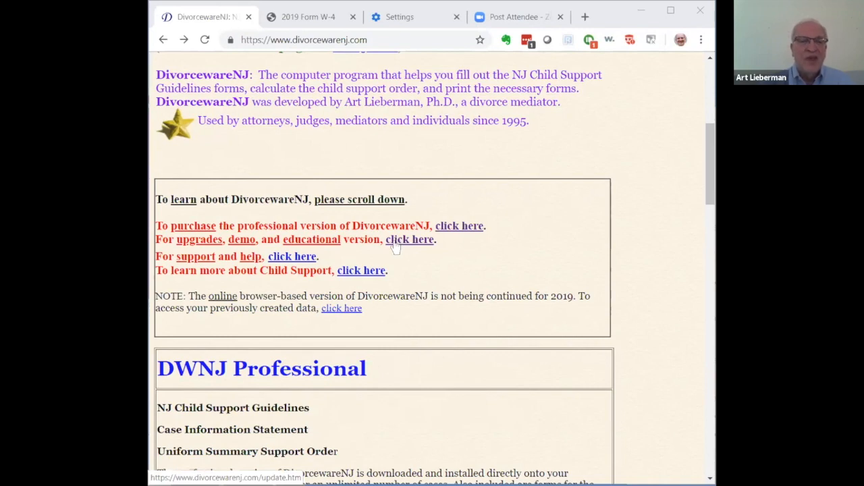
# - Download the demo or pre-purchase version from the upgrades and demo page as DWNJsetup-2019 (1).exe and launch the installer
pyautogui.click(400, 245)
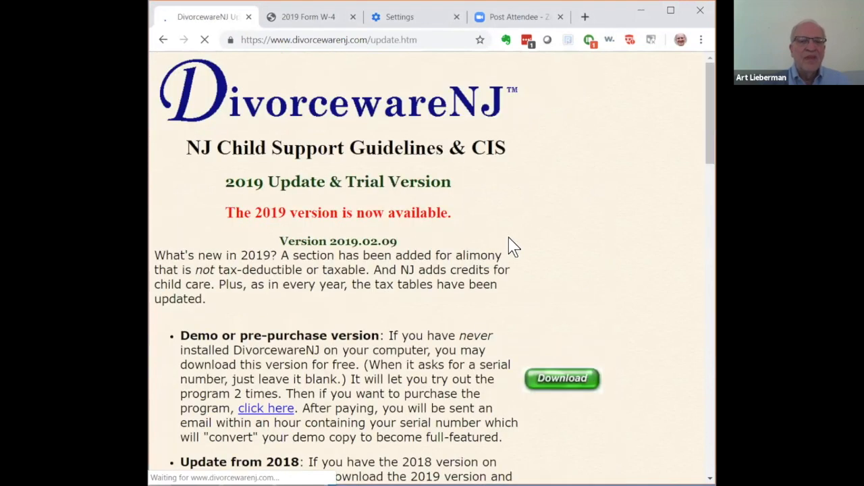
pyautogui.scroll(-2, 524, 260)
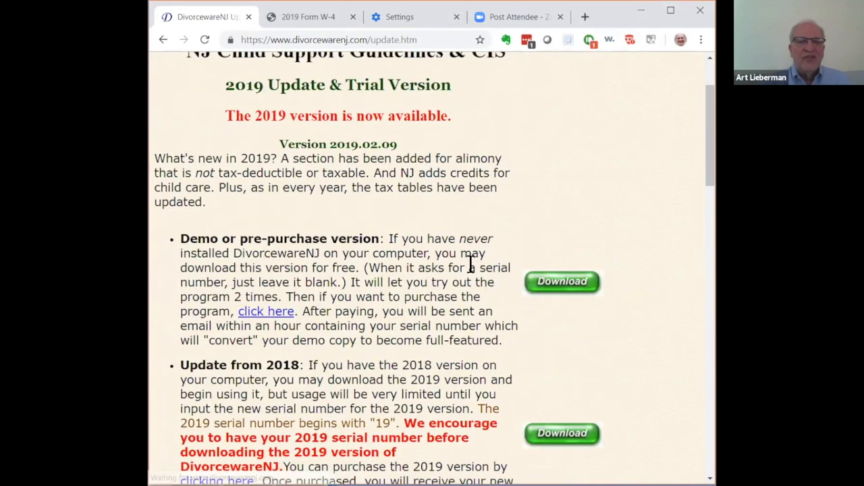
pyautogui.scroll(-5, 473, 277)
pyautogui.scroll(3, 473, 277)
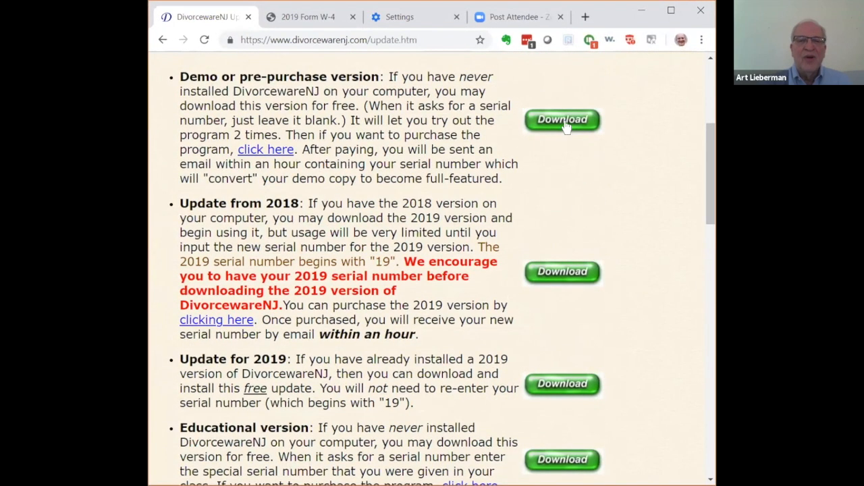
pyautogui.click(565, 122)
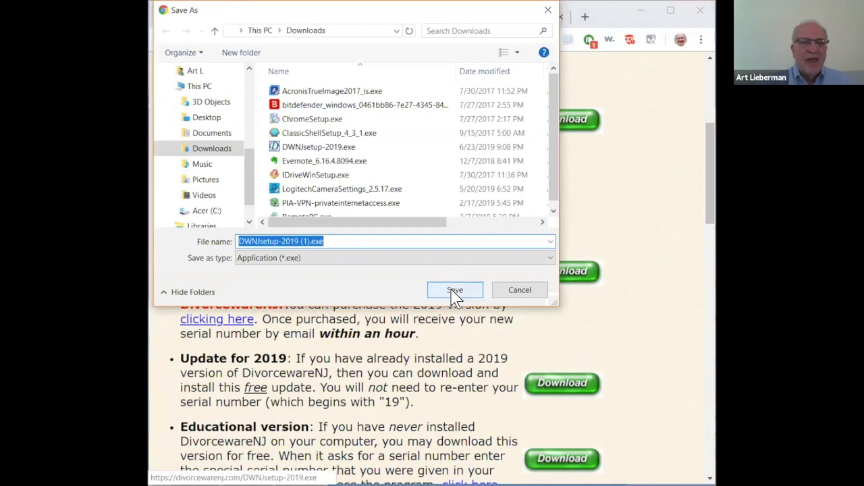
pyautogui.click(456, 290)
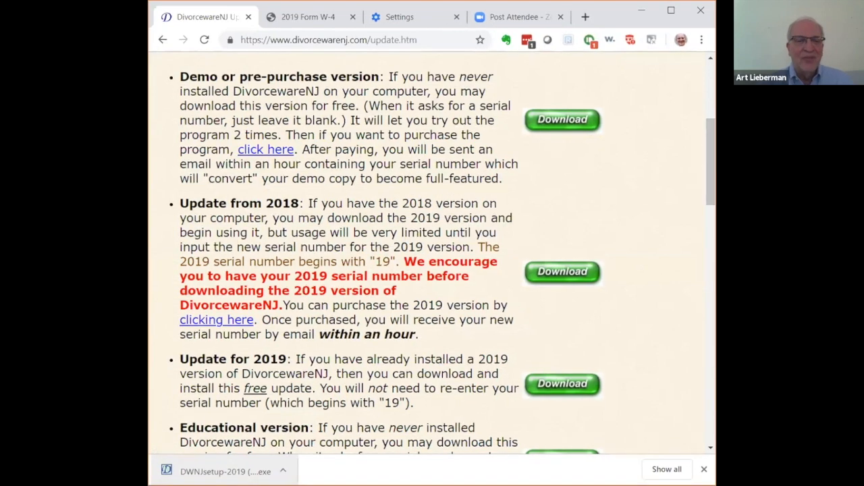
pyautogui.click(225, 471)
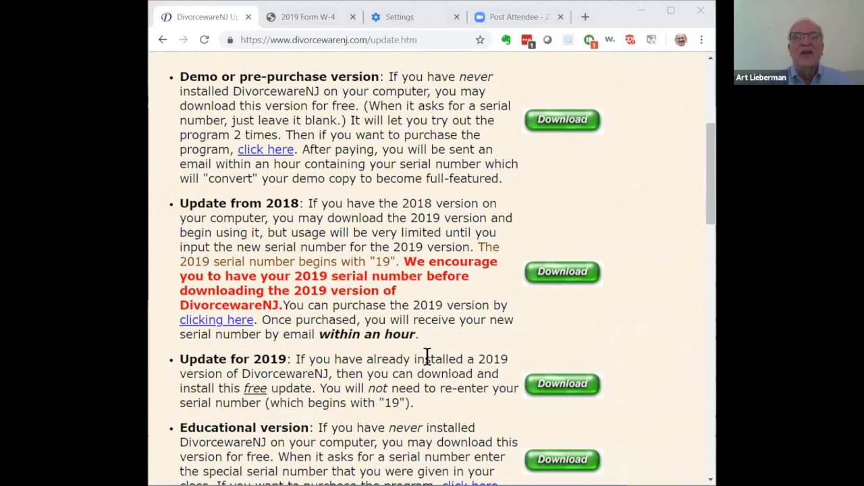
pyautogui.click(646, 373)
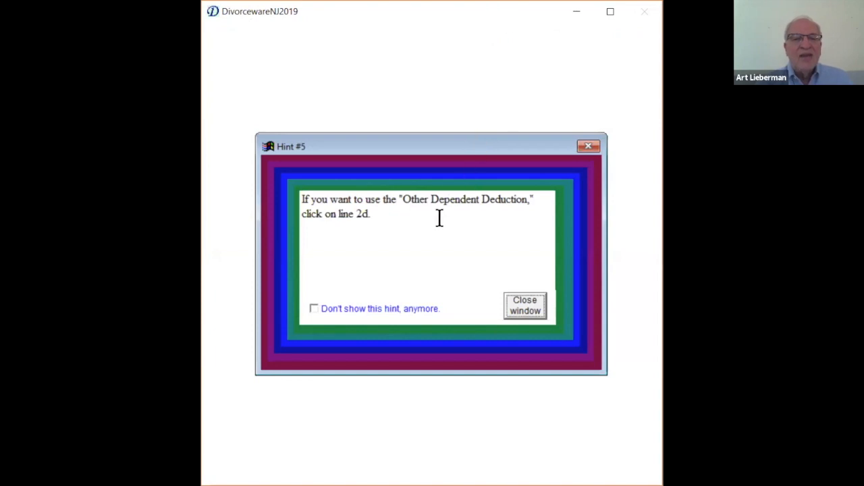
# - In DivorcewareNJ2019, stop the "Other Dependent Deduction" hint from showing again and dismiss it
pyautogui.click(314, 310)
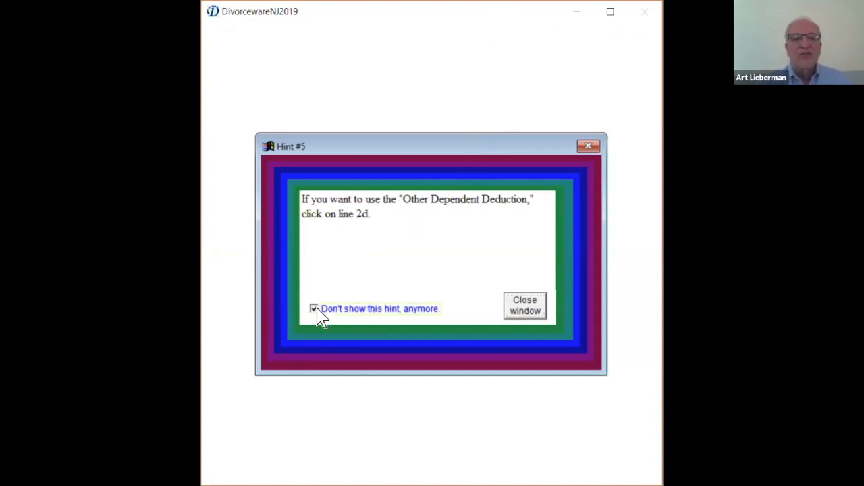
pyautogui.click(524, 307)
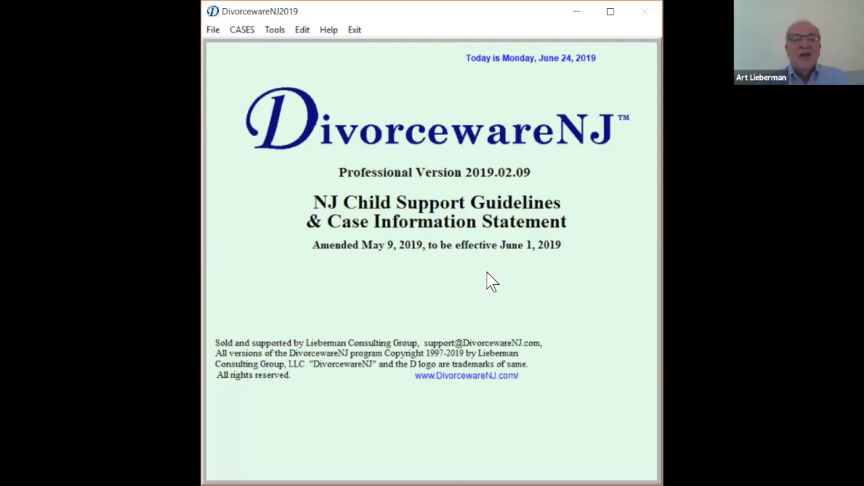
# - Add a new case titled with both parties' first names, accepting Annual as the expected period for entered amounts
pyautogui.click(247, 32)
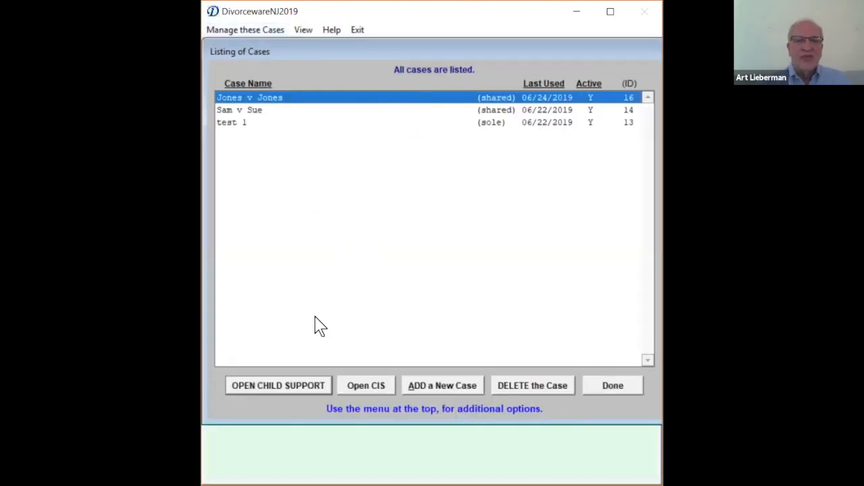
pyautogui.click(447, 387)
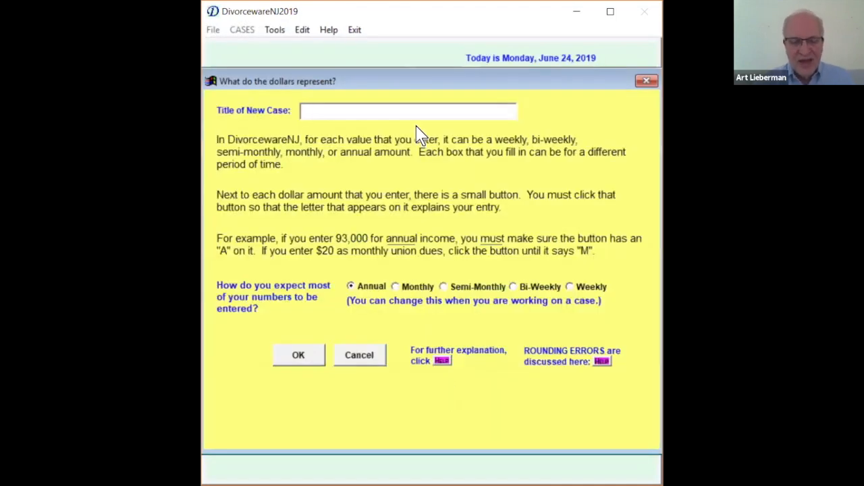
pyautogui.write('Bb')
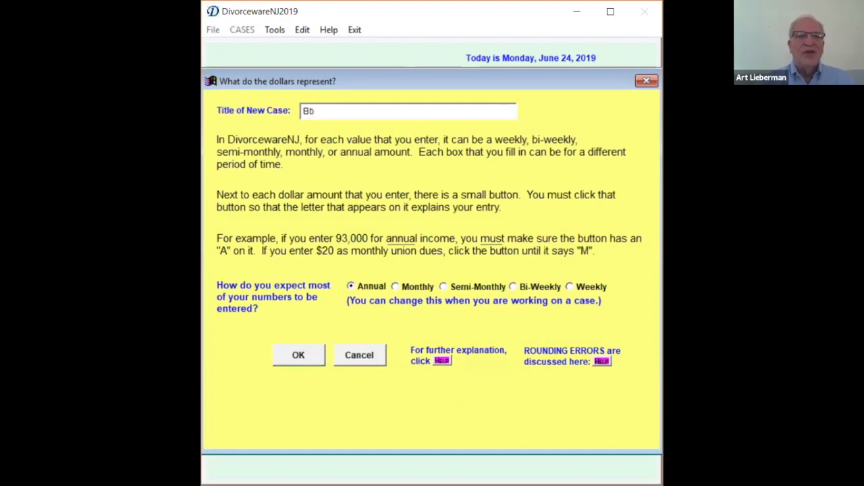
pyautogui.press('BackSpace')
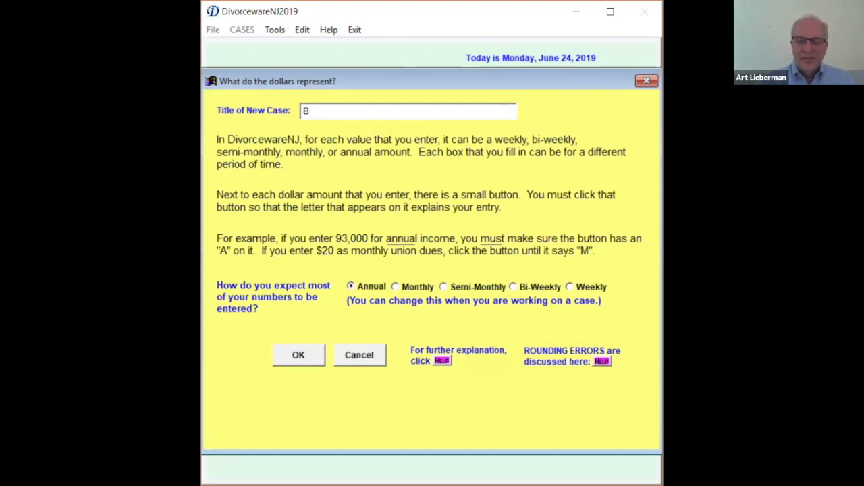
pyautogui.write('ob')
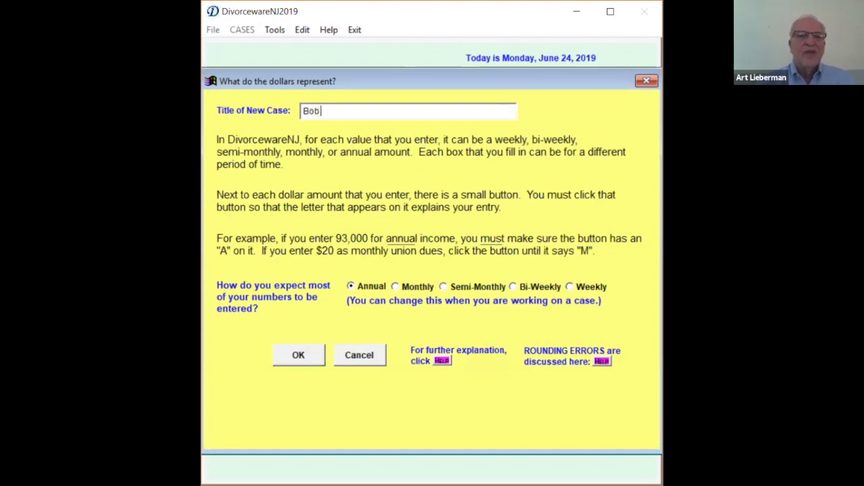
pyautogui.write(' v Susan')
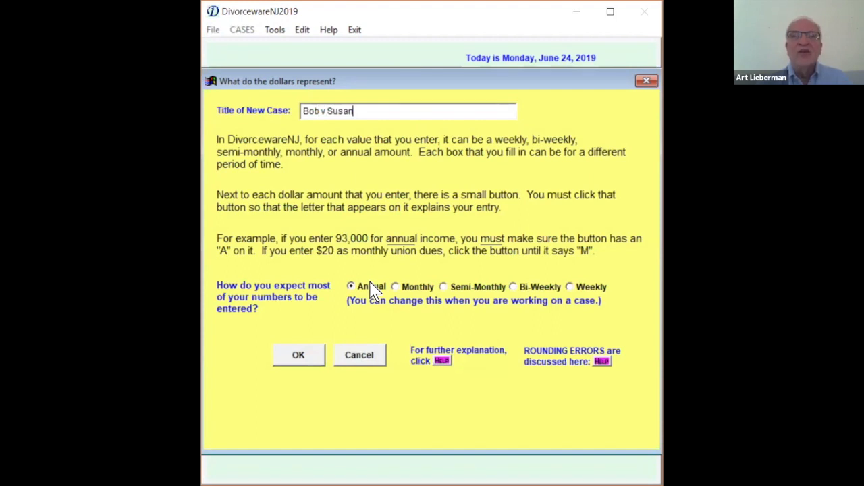
pyautogui.click(310, 358)
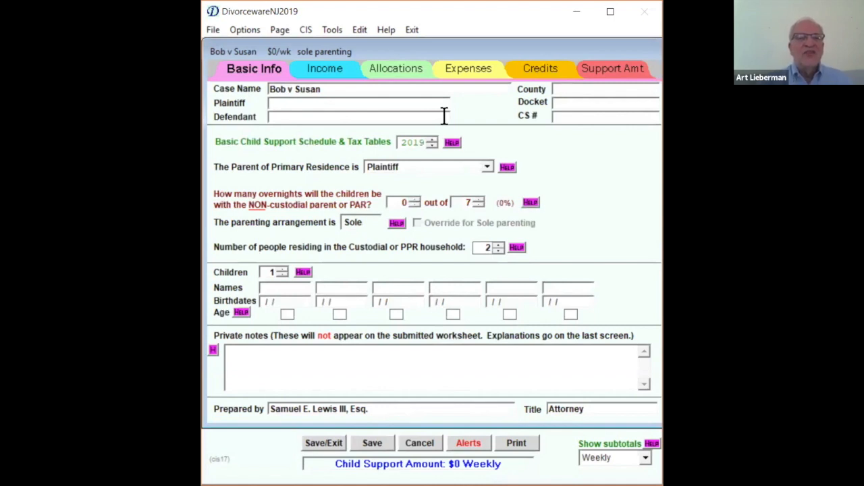
# - Enter the plaintiff's and the defendant's full names in the case's basic information
pyautogui.write('Robert Smith')
pyautogui.press('Tab')
pyautogui.write('S')
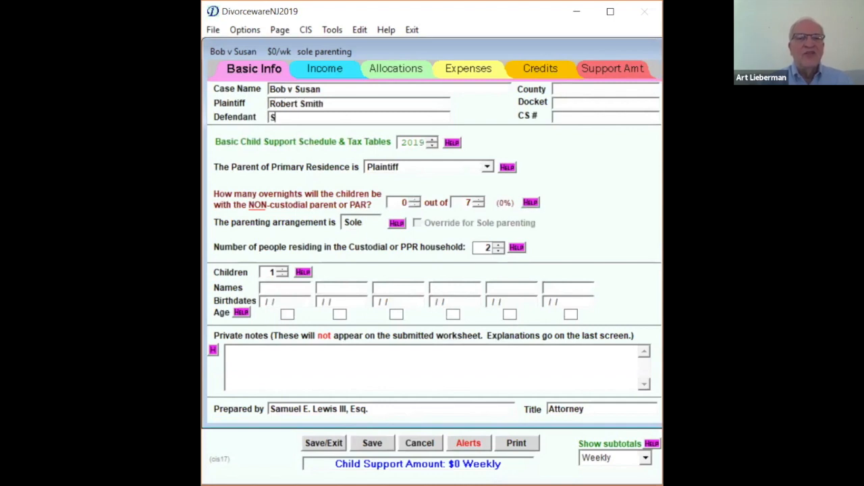
pyautogui.write('usan Smith')
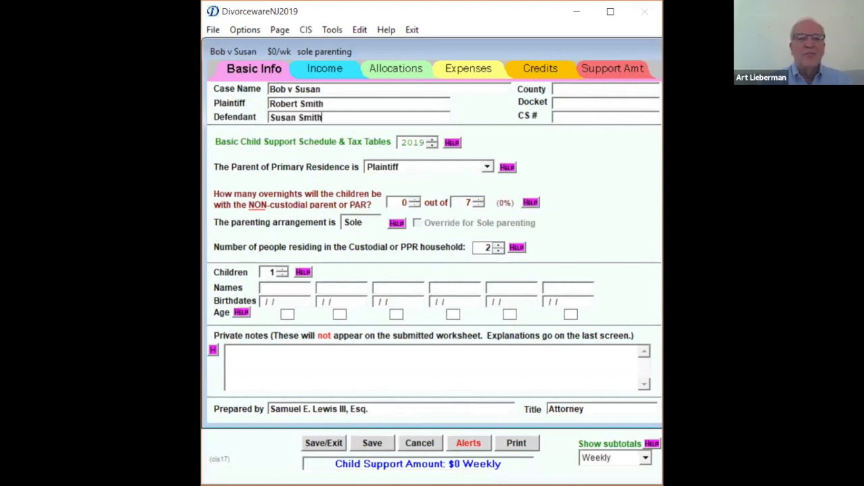
pyautogui.press('Tab')
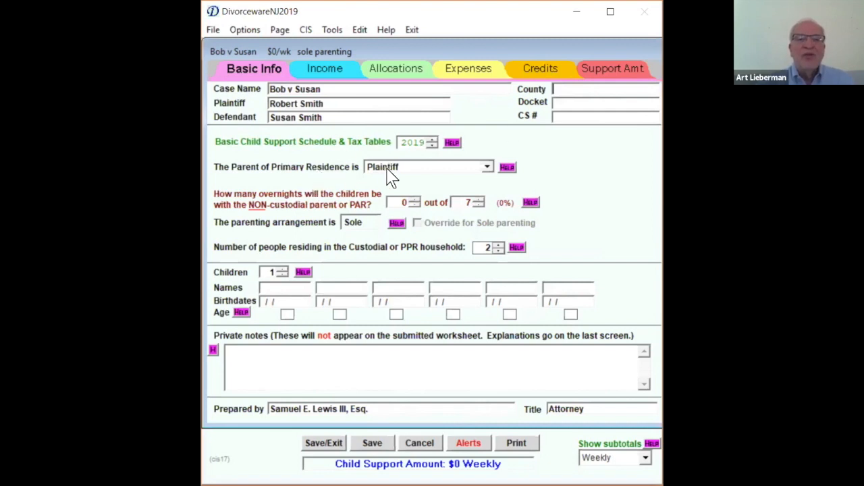
# - Make the defendant the Parent of Primary Residence and set the non-custodial parent's overnights to 2 out of 7
pyautogui.click(486, 168)
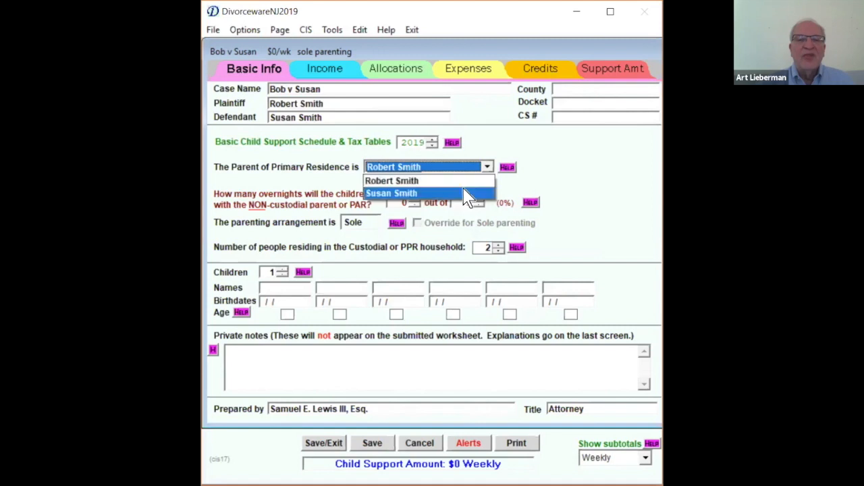
pyautogui.click(465, 193)
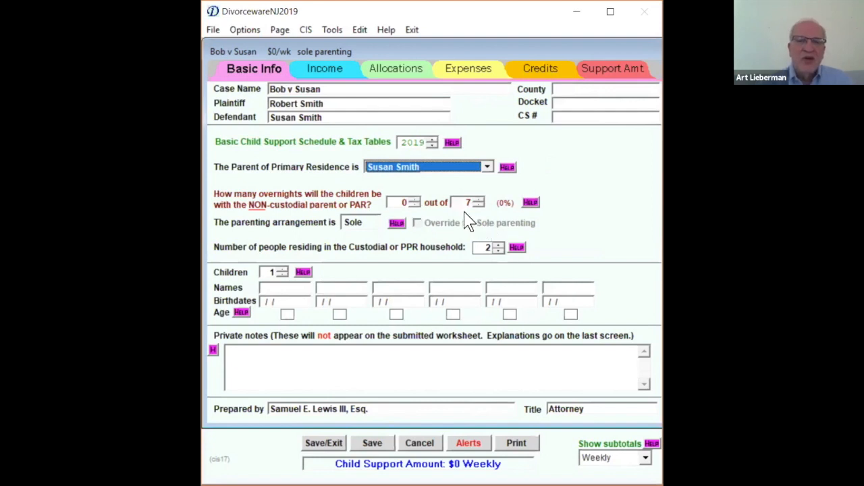
pyautogui.click(414, 200)
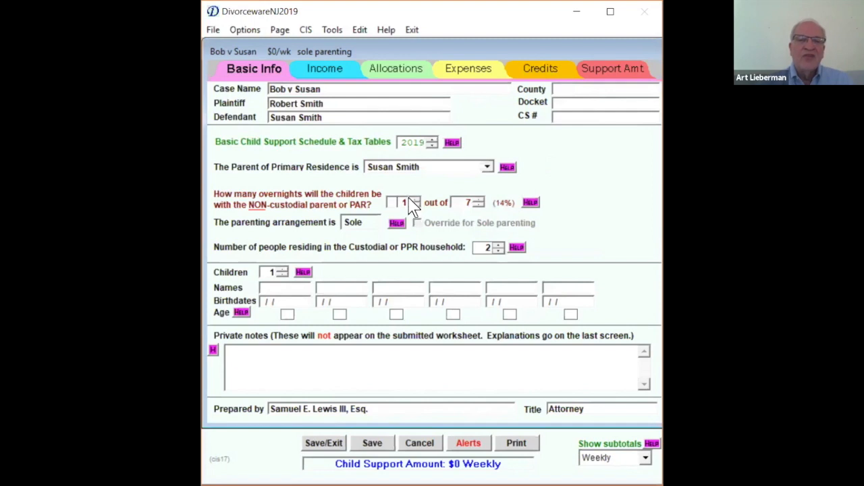
pyautogui.click(416, 206)
pyautogui.click(415, 200)
pyautogui.click(416, 200)
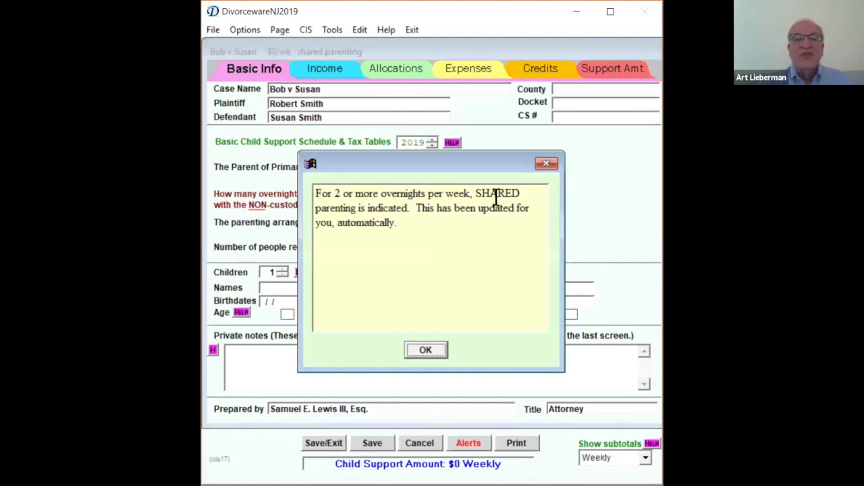
pyautogui.click(432, 351)
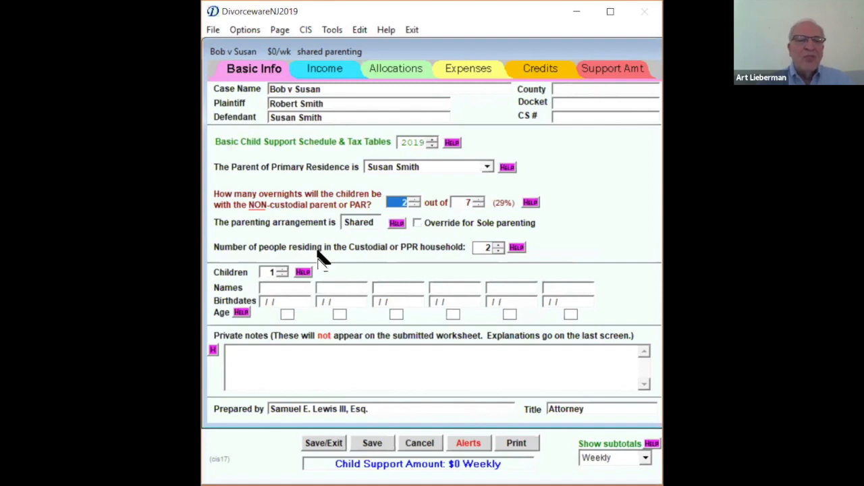
# - Set the number of children to 2, name the first one "child 1" and enter that child's birthdate
pyautogui.click(282, 269)
pyautogui.click(290, 286)
pyautogui.write('child 1')
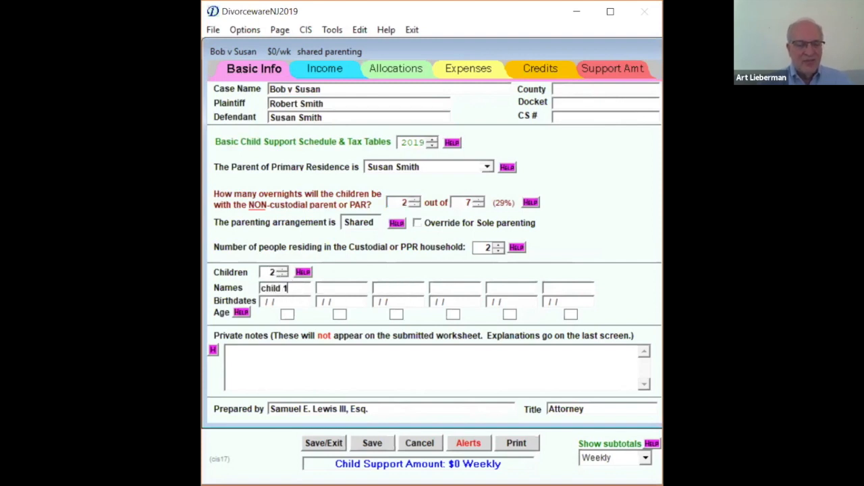
pyautogui.press('Tab')
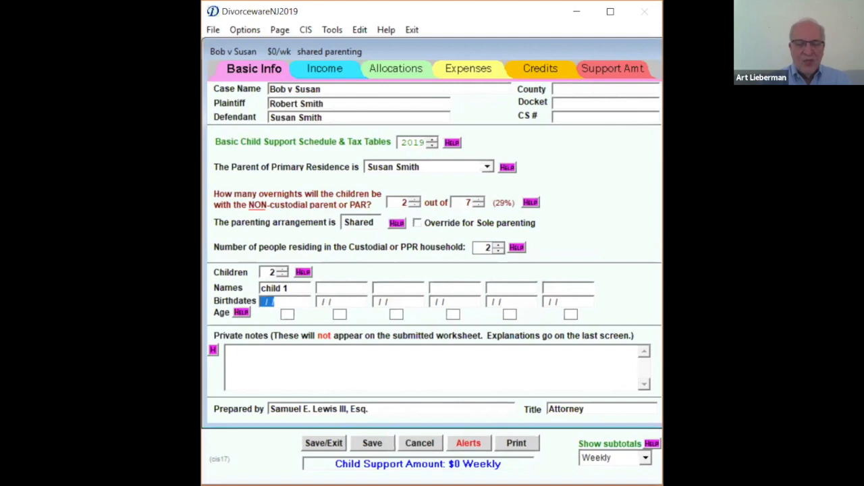
pyautogui.write('03/06/')
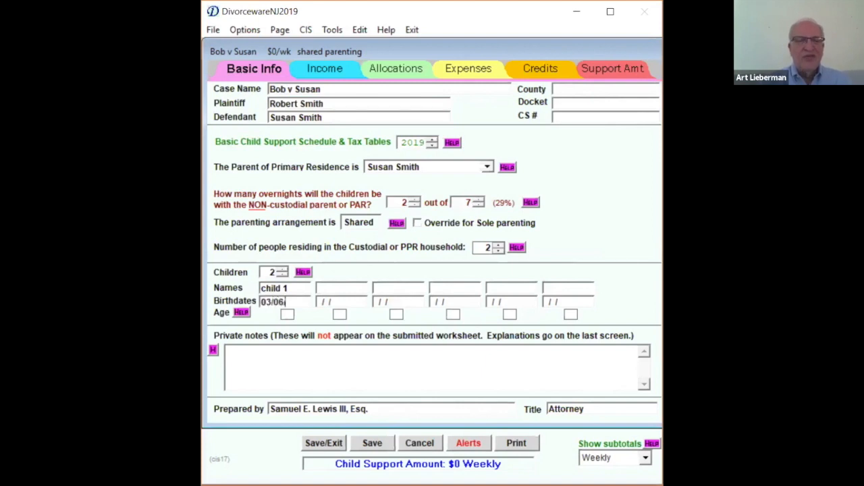
pyautogui.write('20')
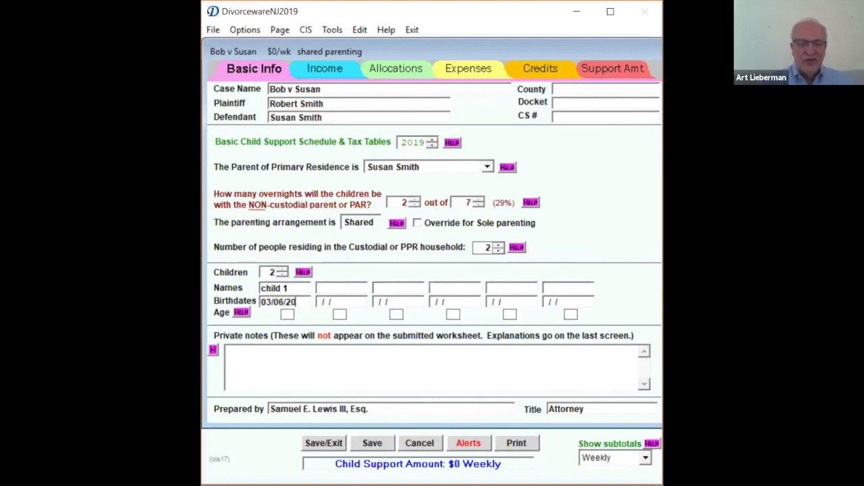
pyautogui.write('16')
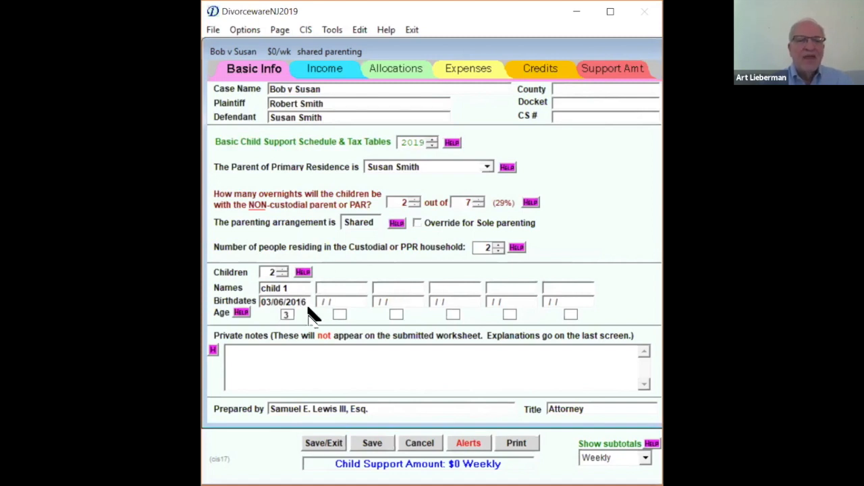
# - Name the second child "child 2" and enter that child's birthdate
pyautogui.click(324, 288)
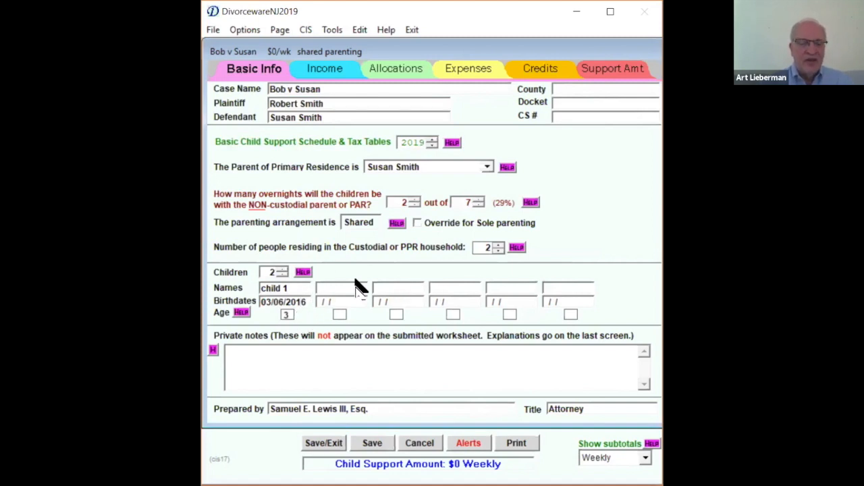
pyautogui.write('child 2')
pyautogui.press('Tab')
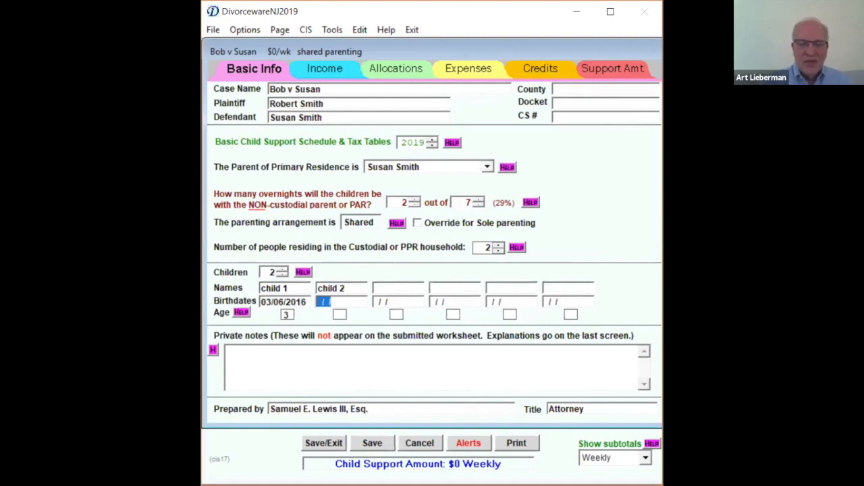
pyautogui.write('05/02/')
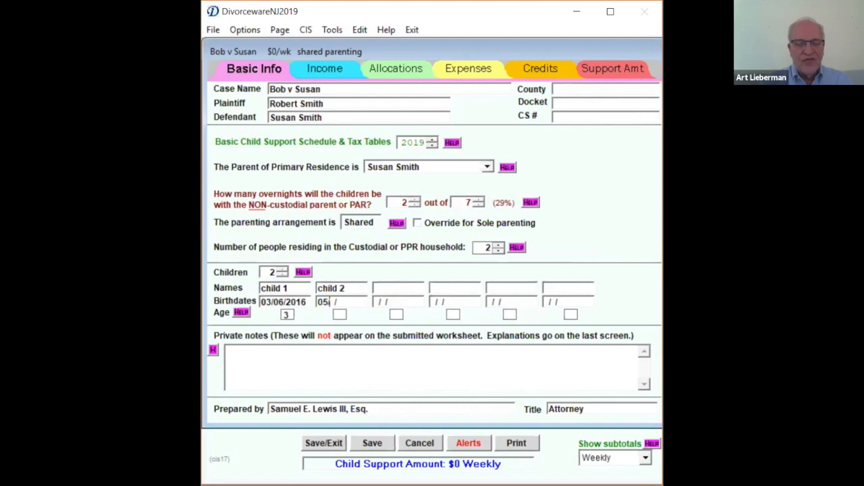
pyautogui.write('20')
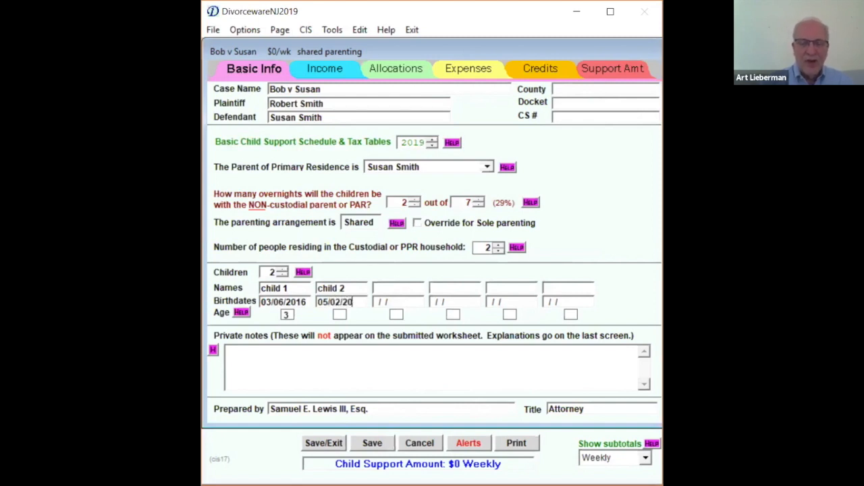
pyautogui.write('06')
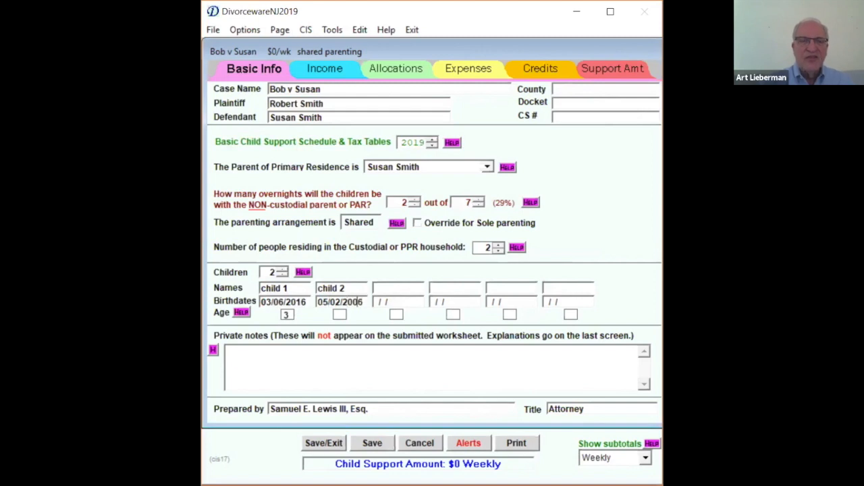
pyautogui.press('Tab')
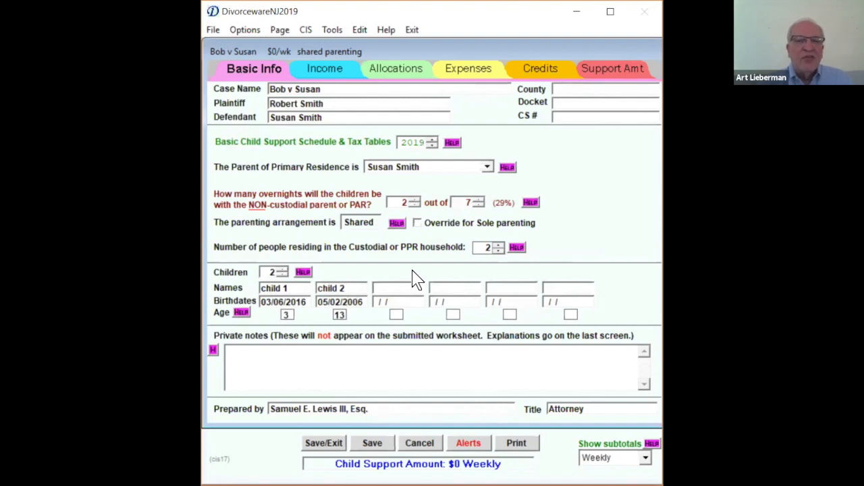
# - Set the number of people residing in the custodial (PPR) household to 3
pyautogui.click(325, 68)
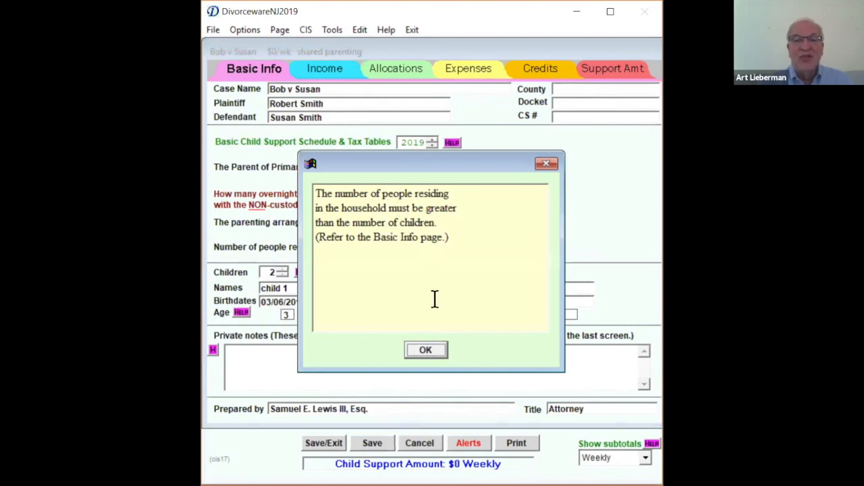
pyautogui.click(427, 350)
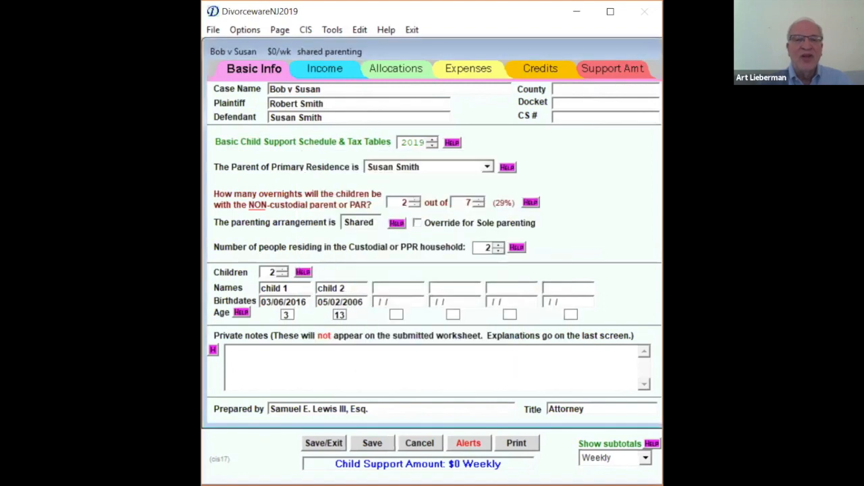
pyautogui.click(484, 247)
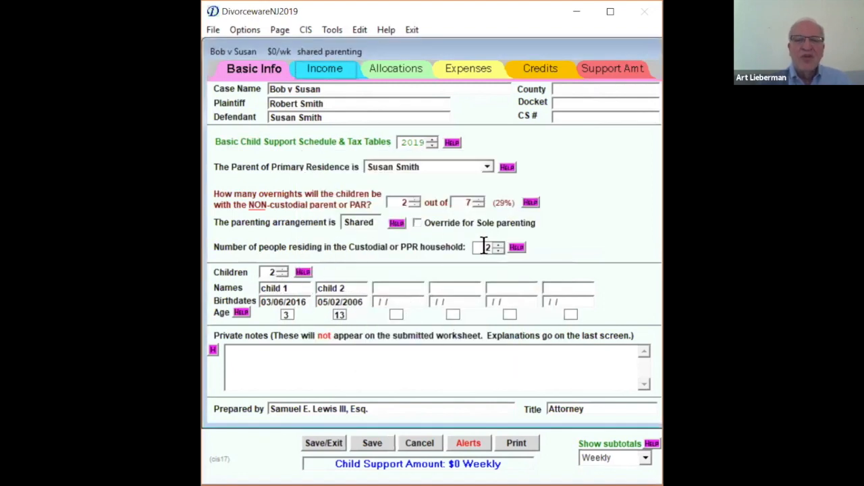
pyautogui.click(498, 245)
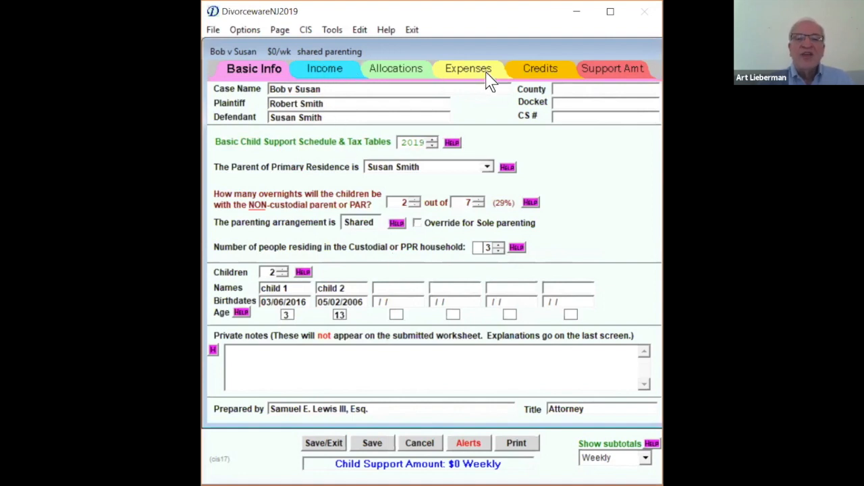
# - List a taxable income of 35000 annually for the Parent of Primary Residence as the first income source
pyautogui.click(322, 74)
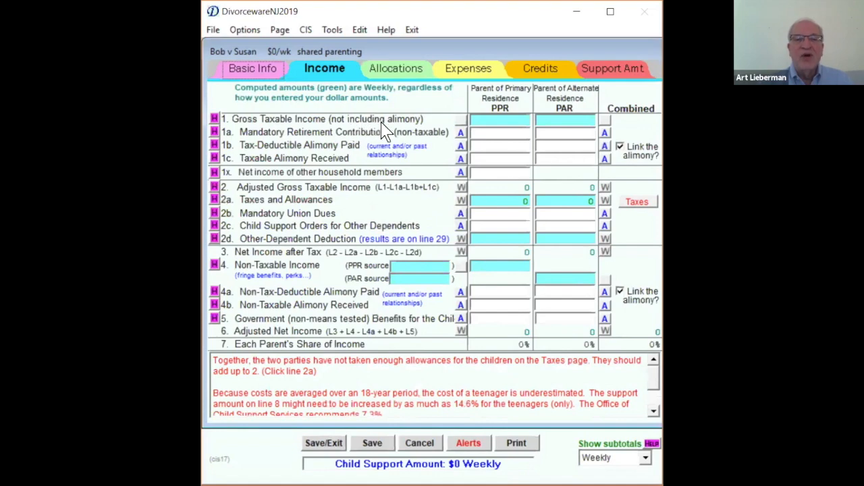
pyautogui.click(496, 118)
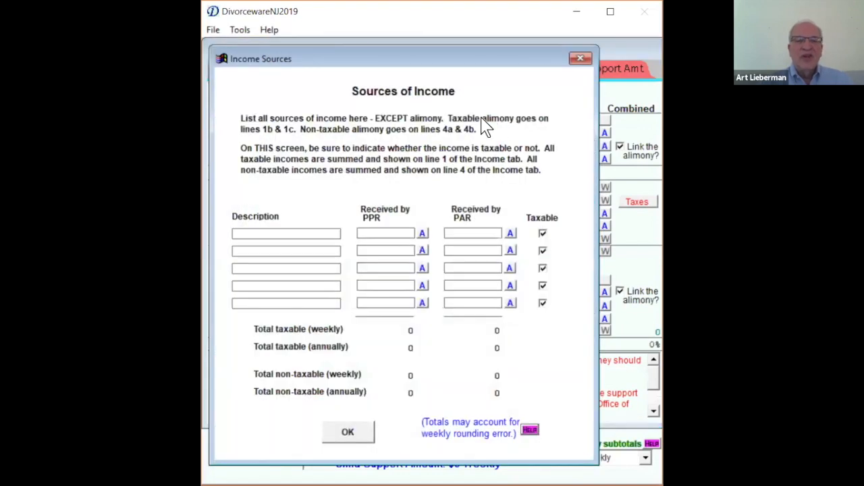
pyautogui.click(368, 234)
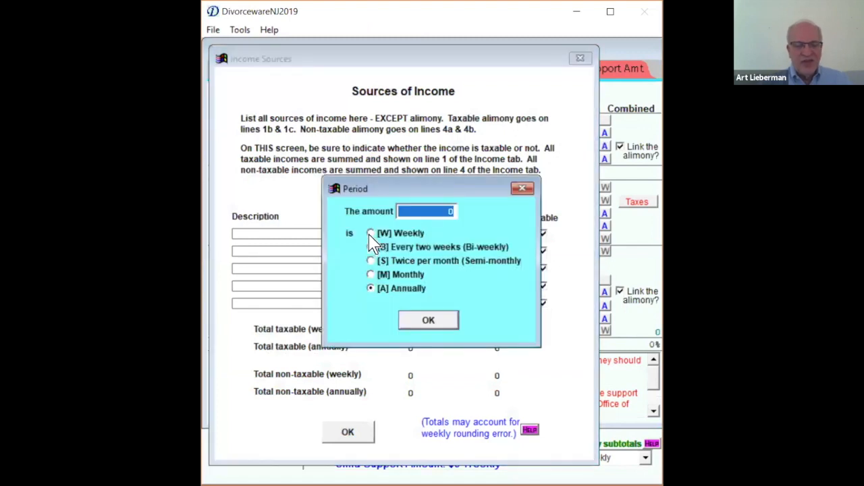
pyautogui.write('30000')
pyautogui.press('BackSpace')
pyautogui.press('BackSpace')
pyautogui.press('BackSpace')
pyautogui.press('BackSpace')
pyautogui.write('5000')
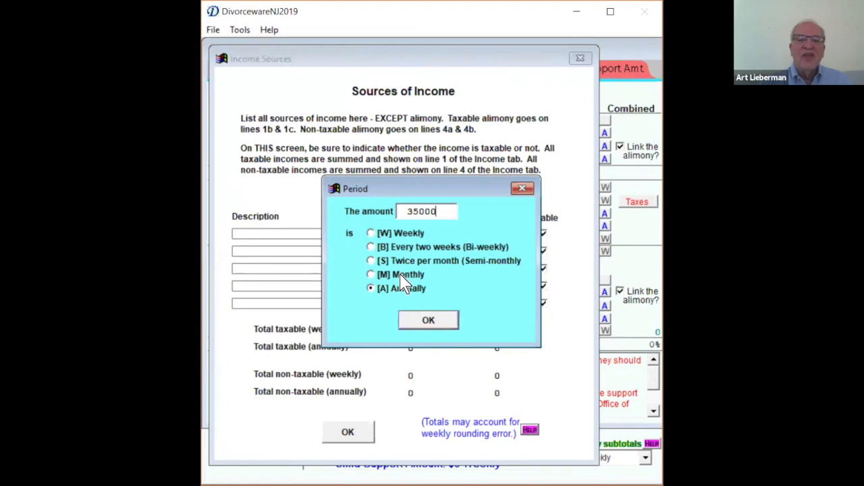
pyautogui.click(425, 323)
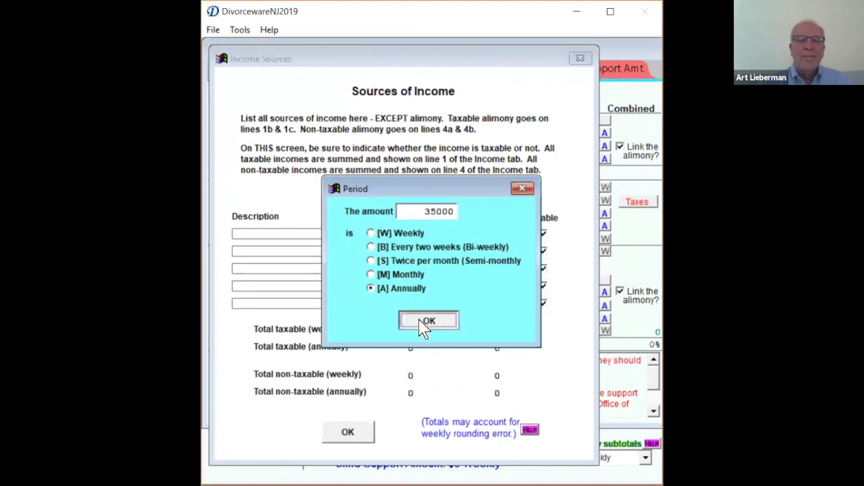
# - Enter 120000 annually as the Parent of Alternate Residence's taxable income in the first income source row
pyautogui.click(464, 233)
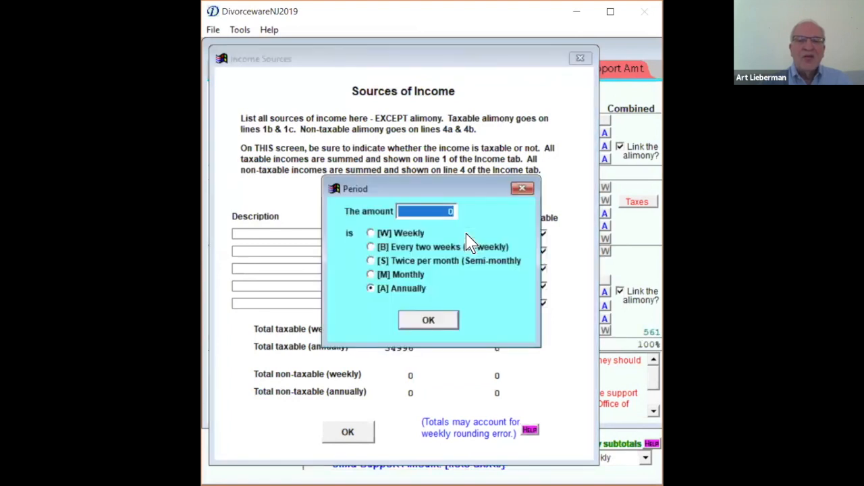
pyautogui.write('120000')
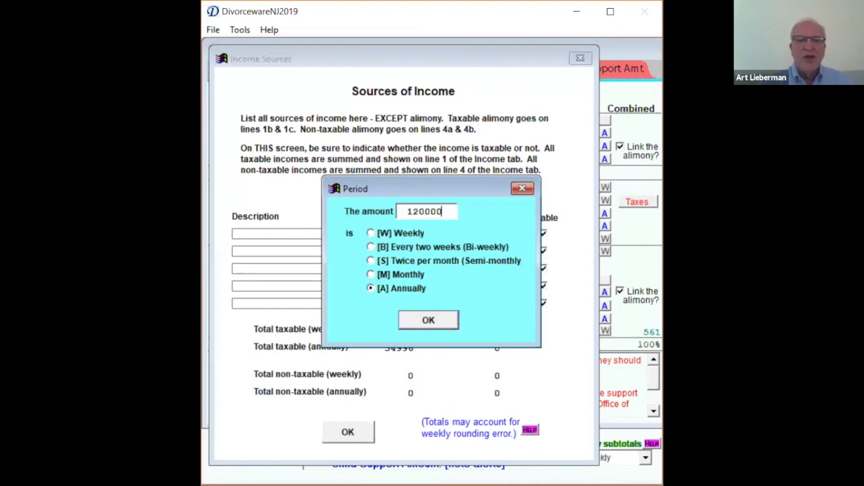
pyautogui.click(436, 323)
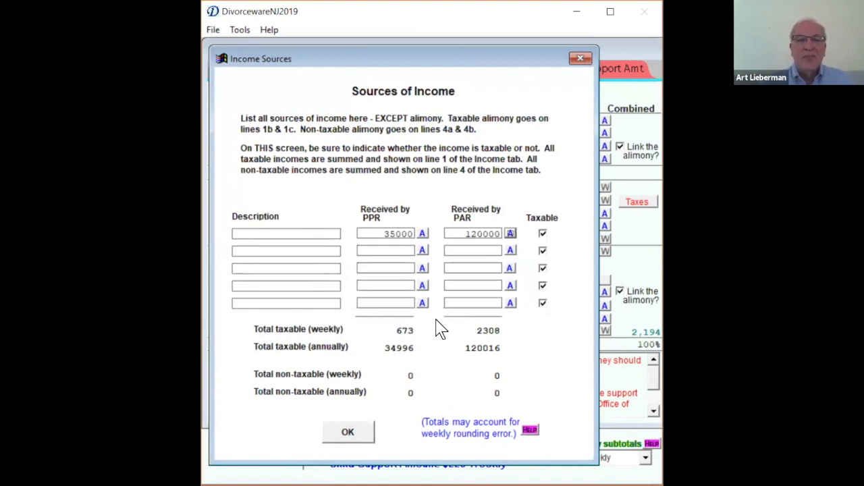
pyautogui.click(511, 234)
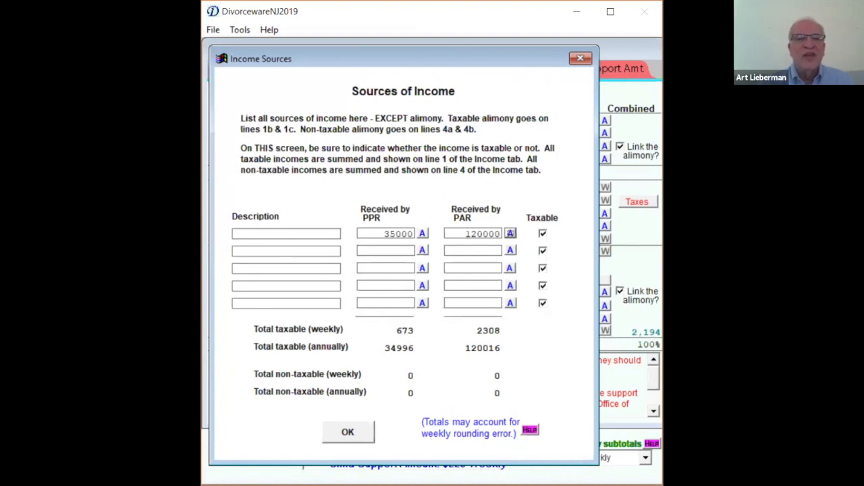
# - Divide 120000 by 52 with the built-in calculator to work out the alternate parent's weekly income
pyautogui.click(241, 32)
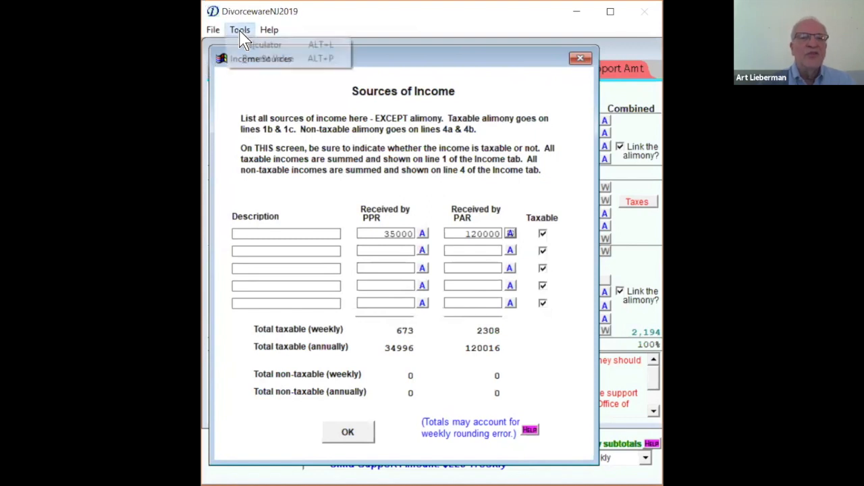
pyautogui.click(258, 44)
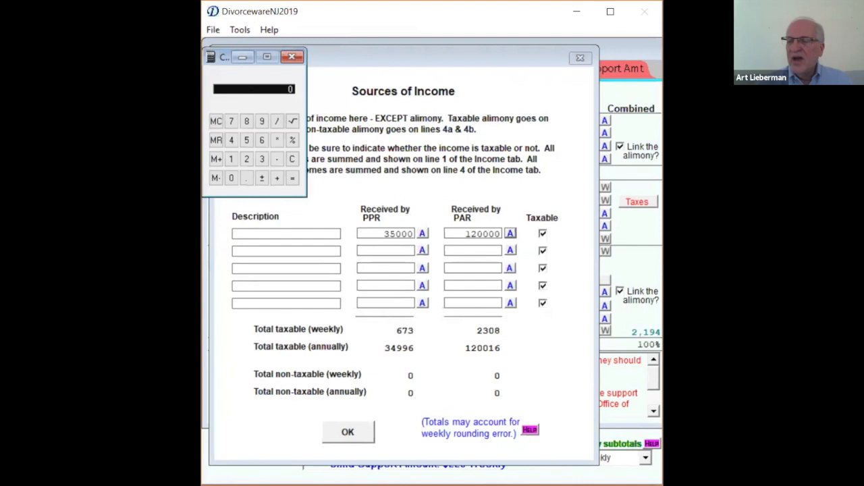
pyautogui.write('120000')
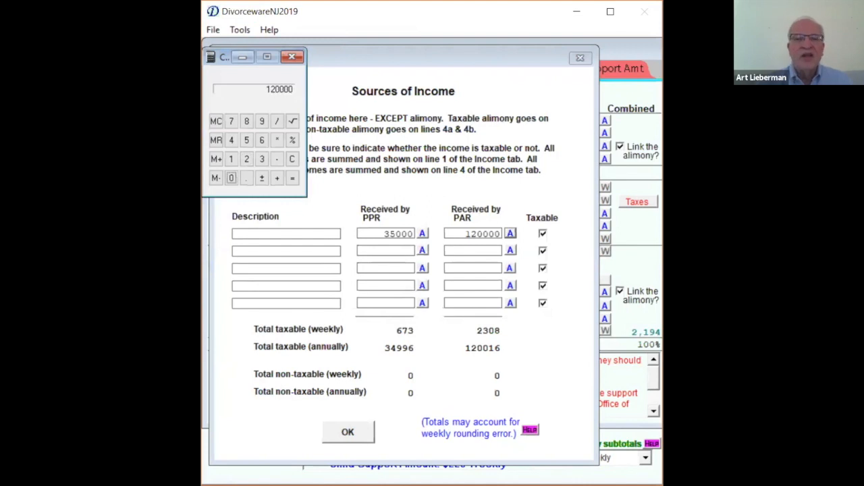
pyautogui.write('/')
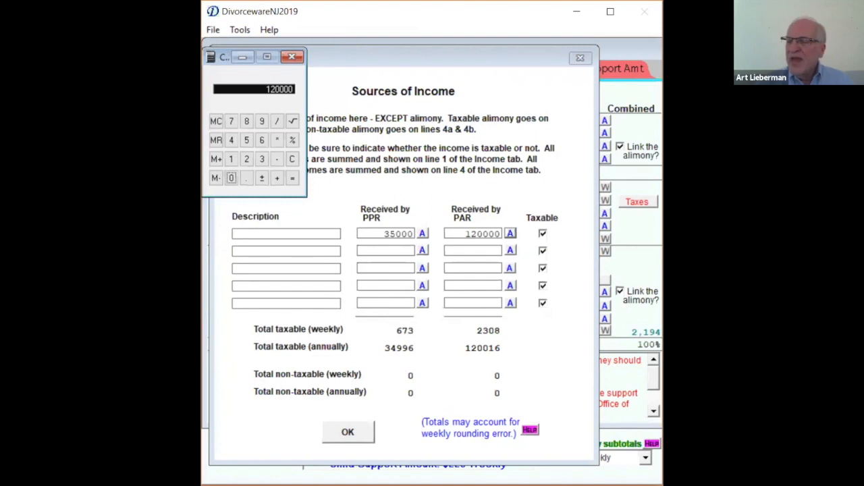
pyautogui.write('52')
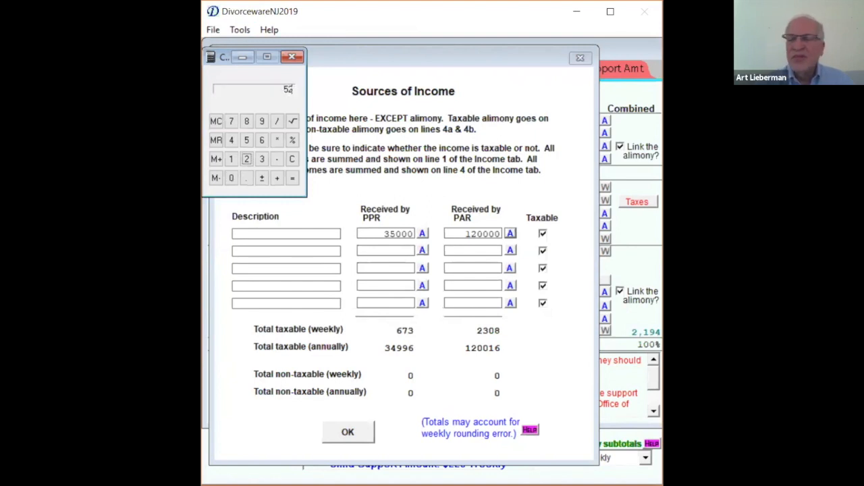
pyautogui.press('BackSpace')
pyautogui.press('BackSpace')
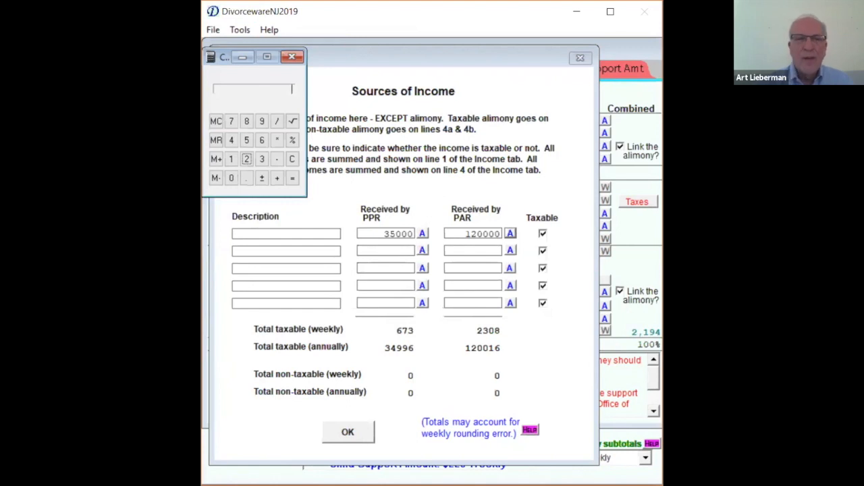
pyautogui.write('120000')
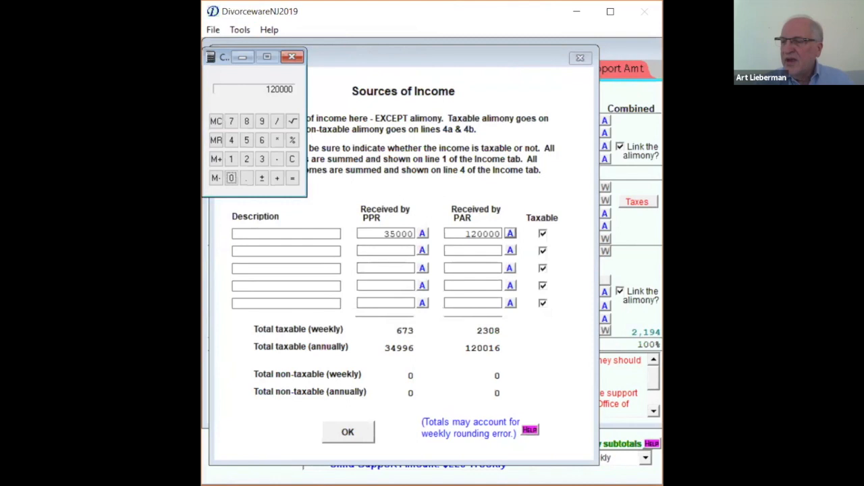
pyautogui.write('/52')
pyautogui.press('Return')
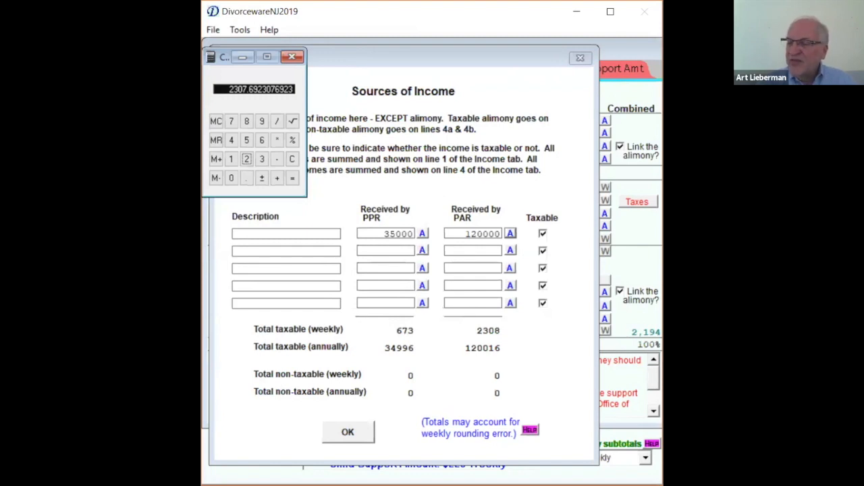
pyautogui.write('2808')
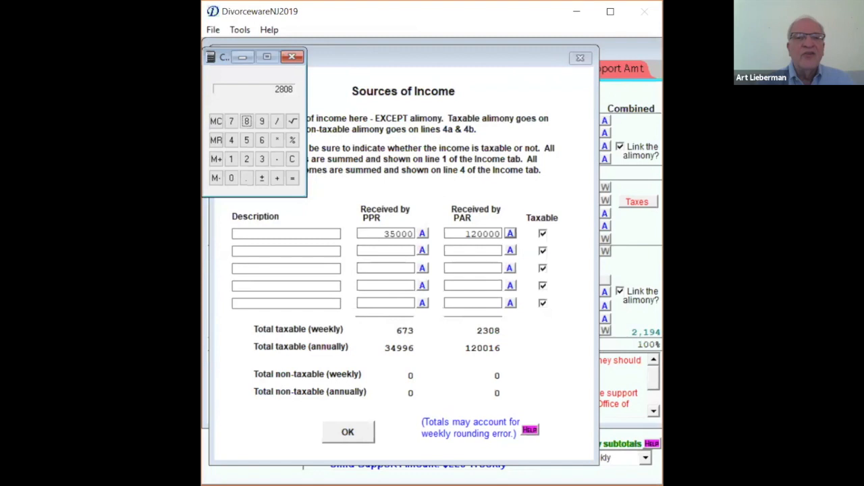
pyautogui.press('*')
pyautogui.write('52')
pyautogui.press('Return')
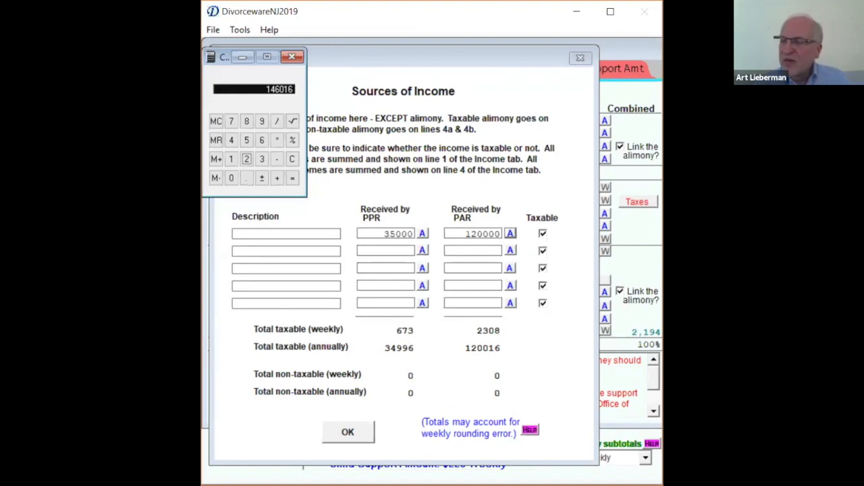
# - Multiply 2308 by 52 to check the rounded annual income, and close the calculator
pyautogui.write('2308*52')
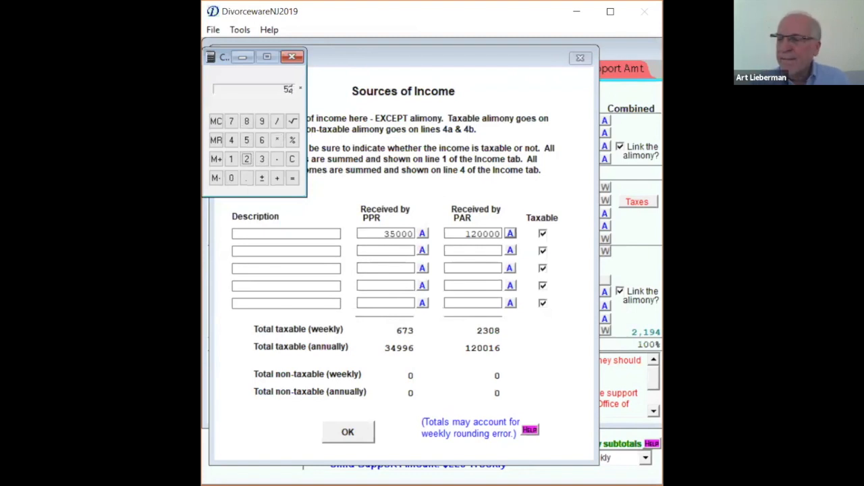
pyautogui.press('Return')
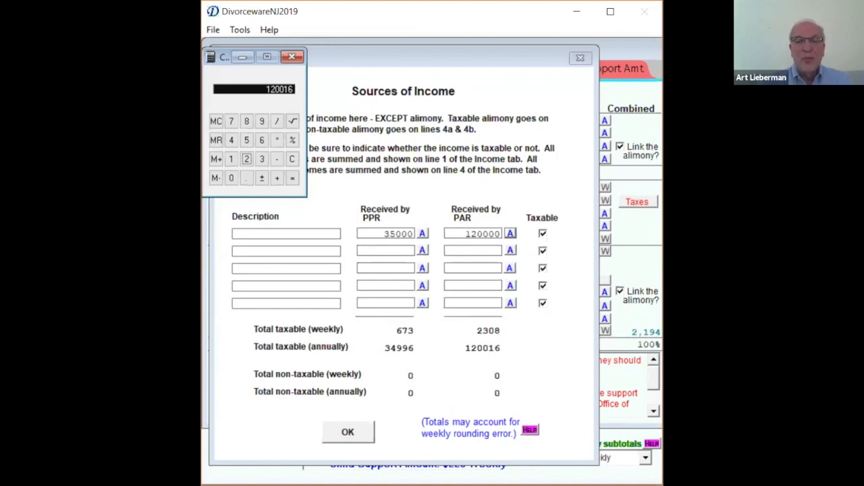
pyautogui.click(295, 60)
pyautogui.click(490, 330)
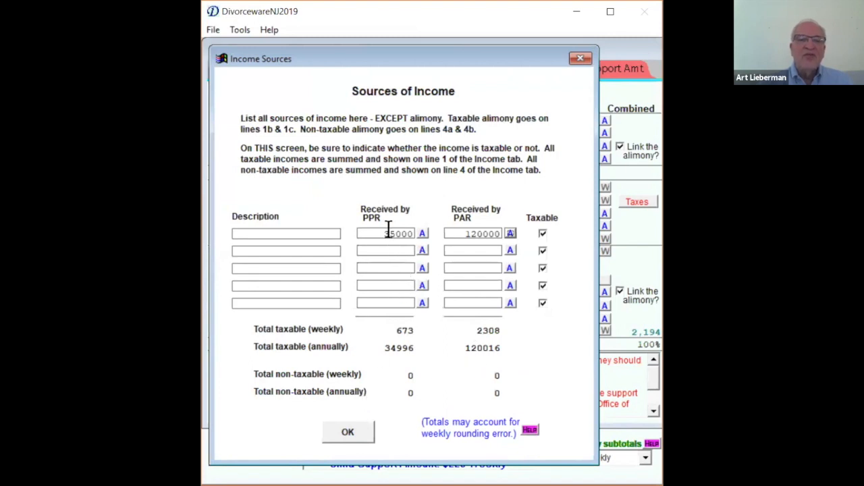
# - Accept the income sources and set the Parent of Alternate Residence's non-tax-deductible alimony paid to 1,000 monthly
pyautogui.click(348, 433)
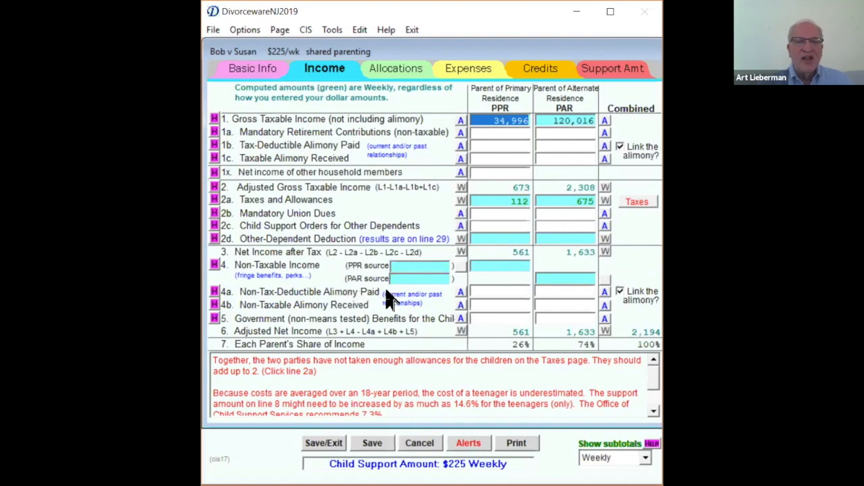
pyautogui.click(552, 290)
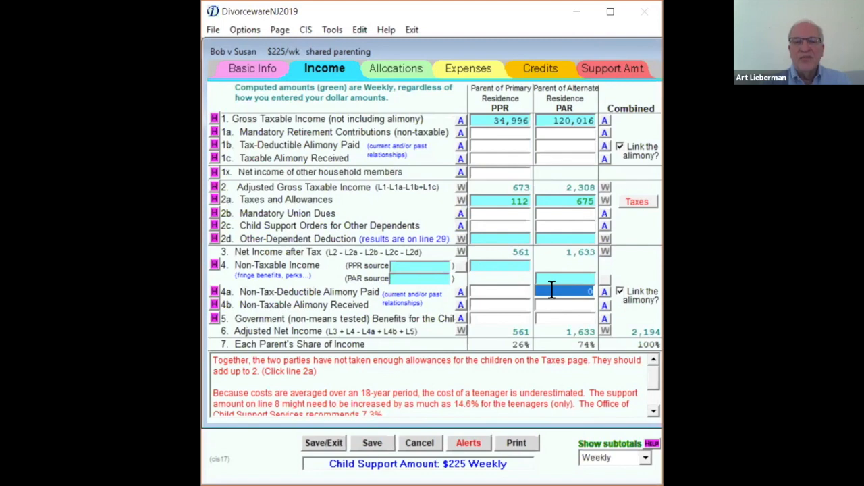
pyautogui.write('1')
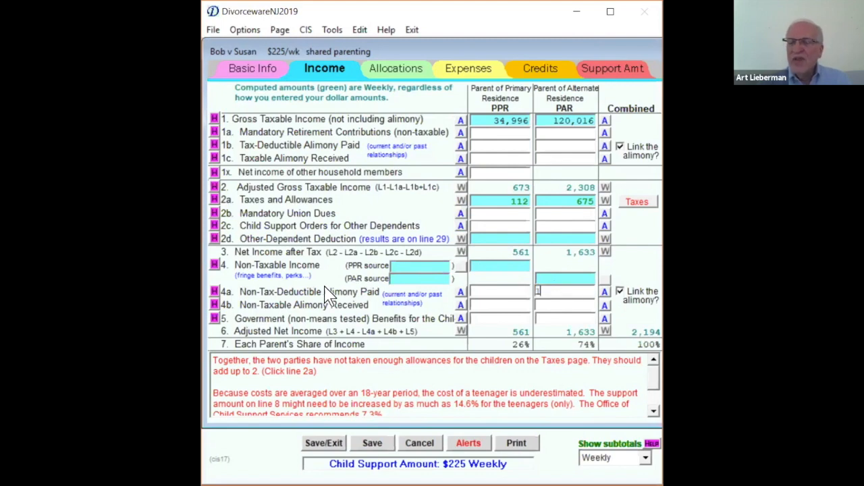
pyautogui.write('0,00')
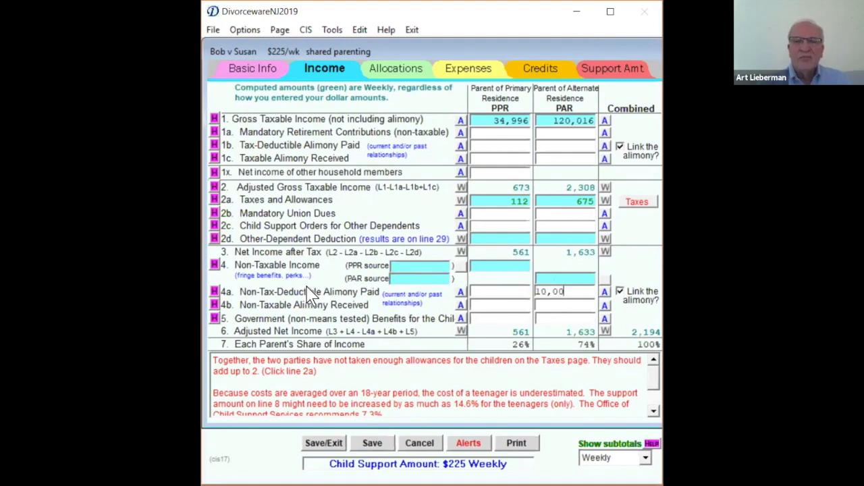
pyautogui.press('Tab')
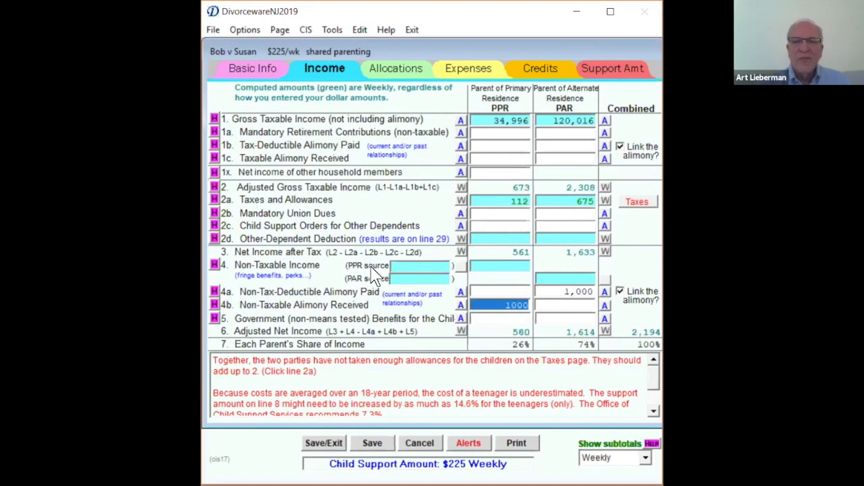
pyautogui.click(605, 292)
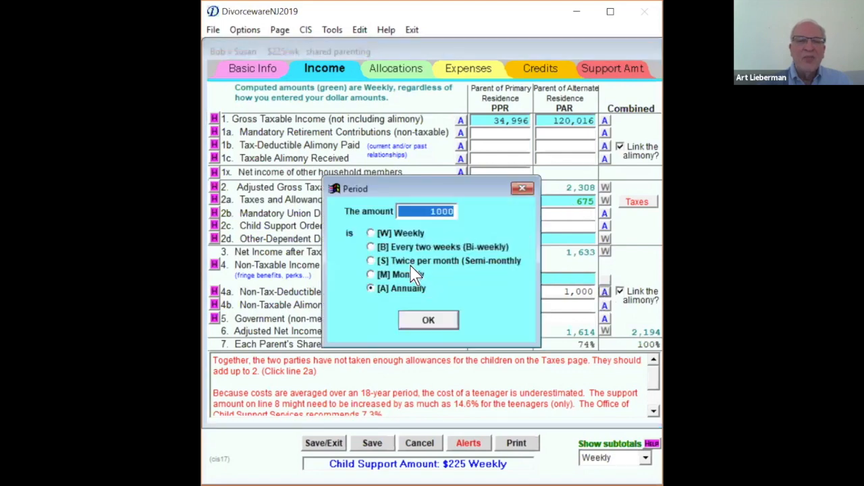
pyautogui.doubleClick(404, 274)
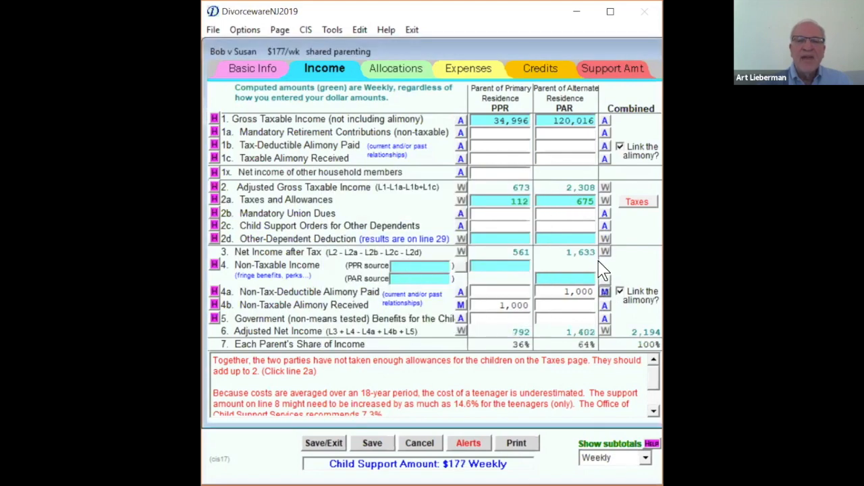
pyautogui.click(620, 291)
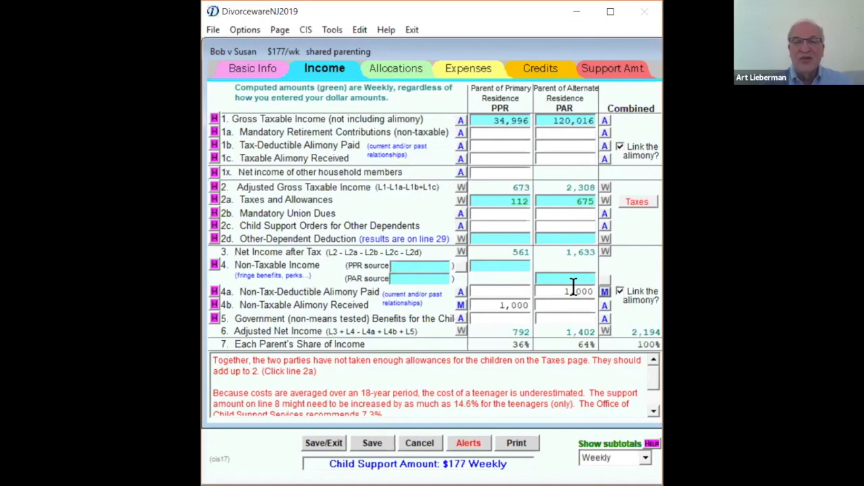
# - Compare the Income page's subtotals on a monthly and a weekly basis, leaving them shown as Monthly
pyautogui.click(647, 462)
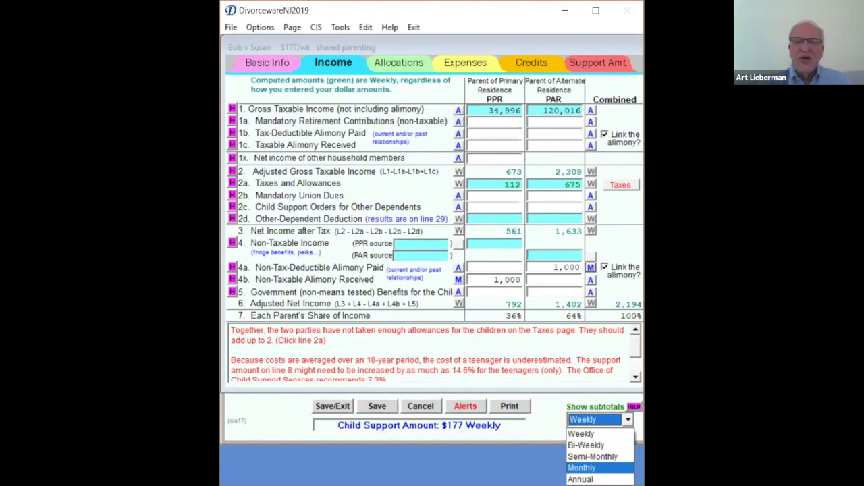
pyautogui.click(581, 467)
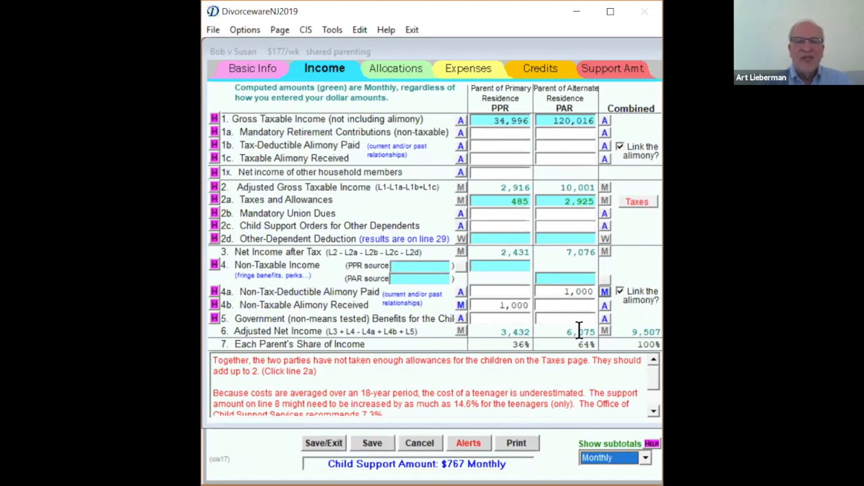
pyautogui.click(645, 459)
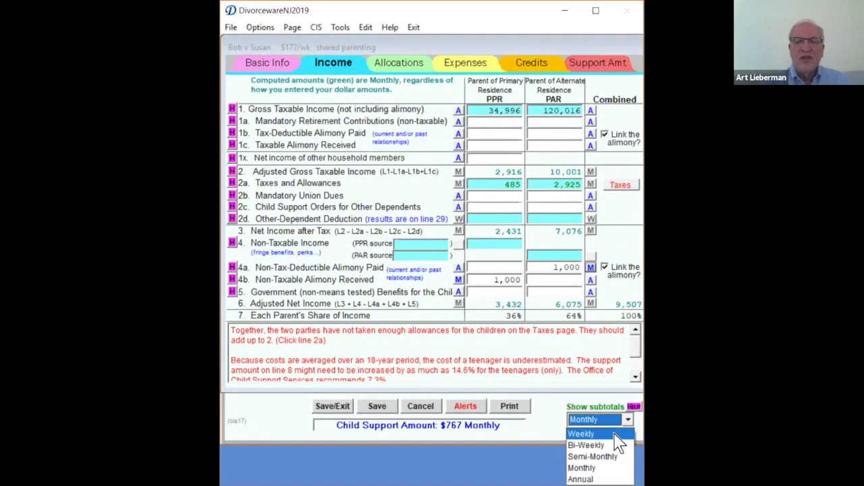
pyautogui.click(615, 435)
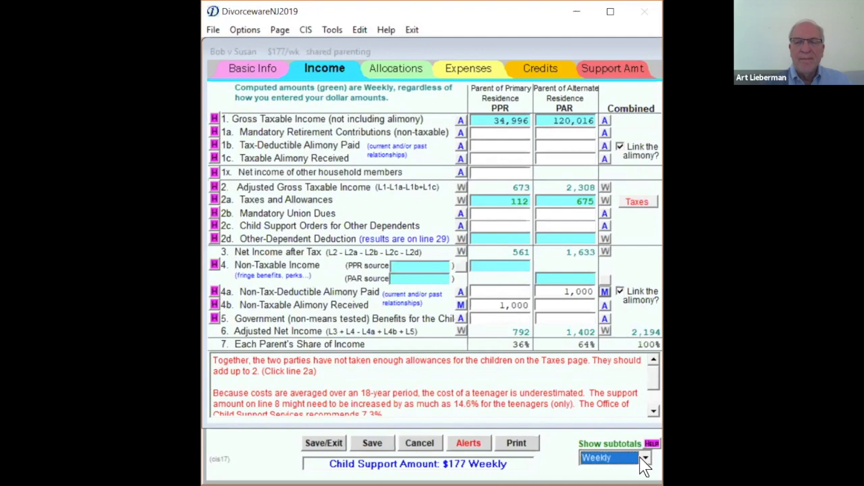
pyautogui.click(645, 460)
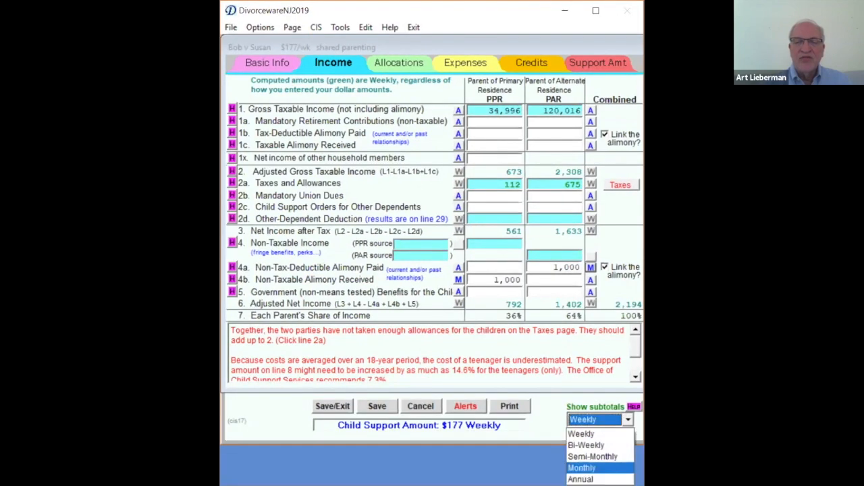
pyautogui.click(585, 467)
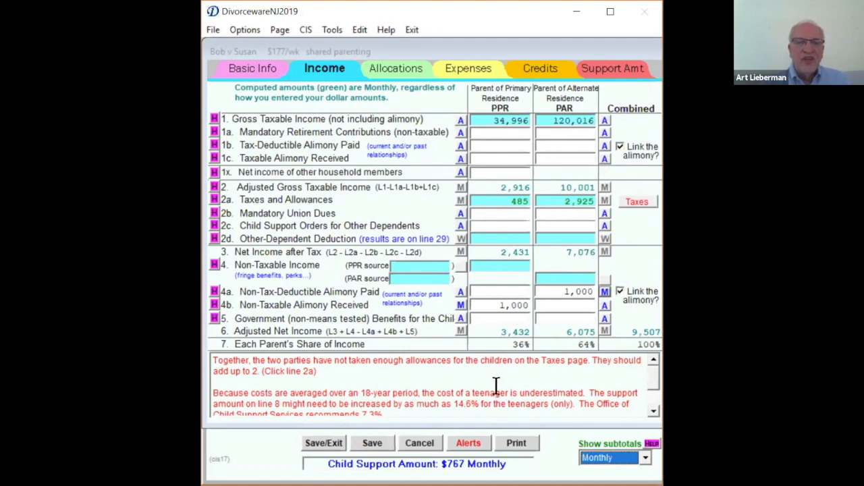
# - Open the Taxes worksheet to address the alert about the children's allowances
pyautogui.click(376, 369)
pyautogui.press('ctrl')
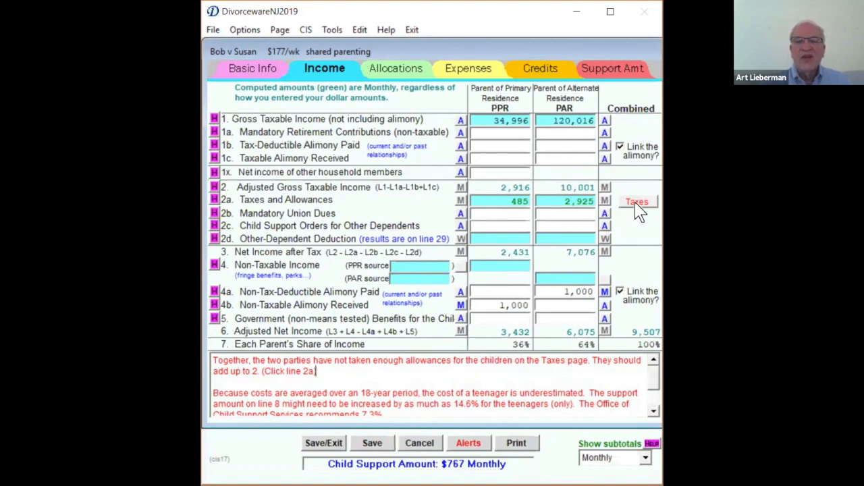
pyautogui.press('ctrl')
pyautogui.click(637, 201)
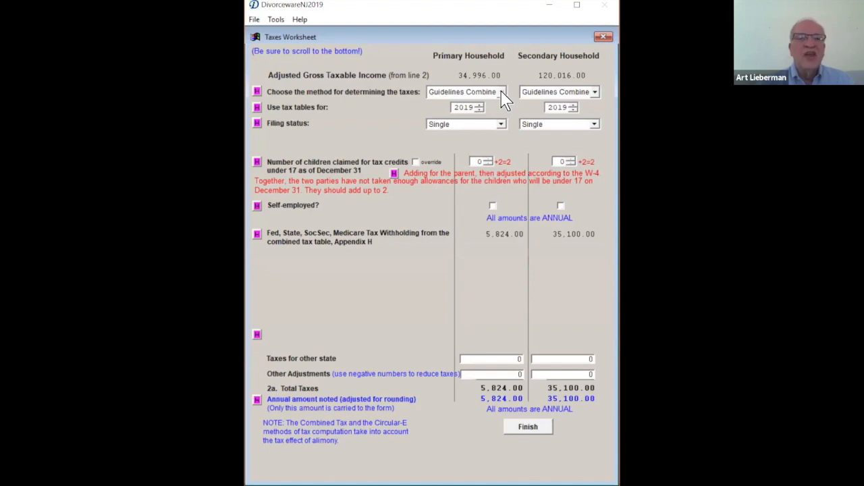
# - Look up the 490–499 weekly income row in the 'Combined' Withholding Tax Table (Appendix IX-H)
pyautogui.click(255, 20)
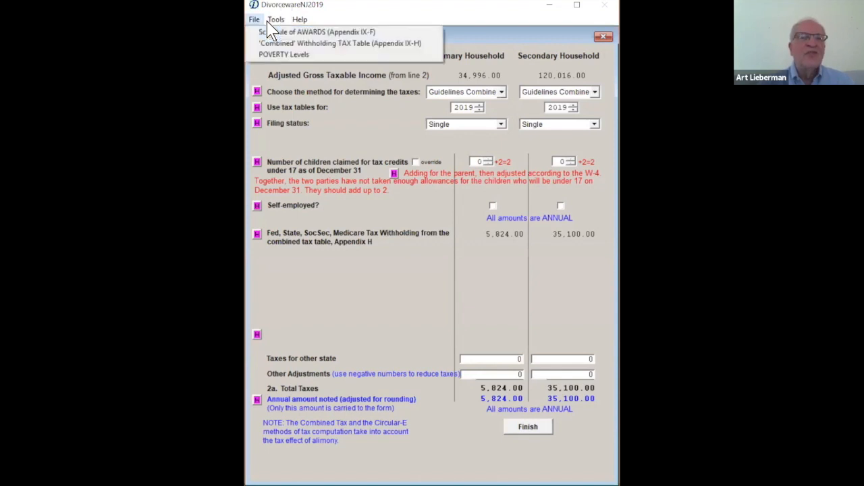
pyautogui.click(309, 43)
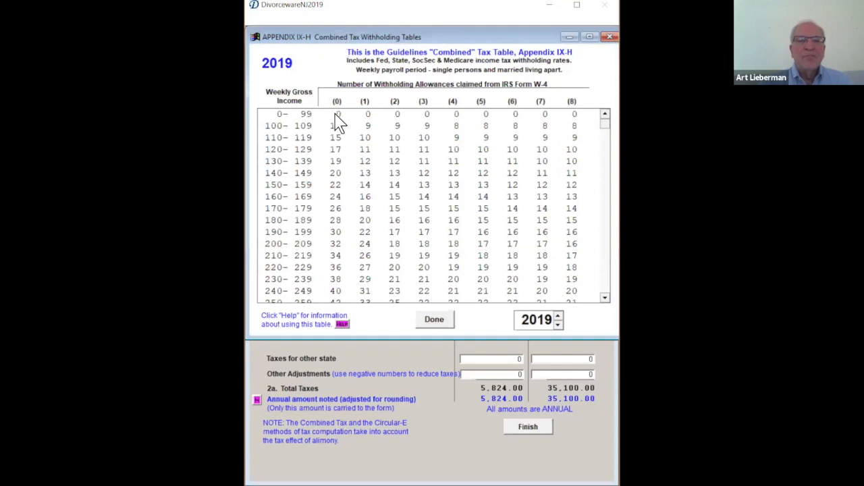
pyautogui.scroll(-11, 291, 208)
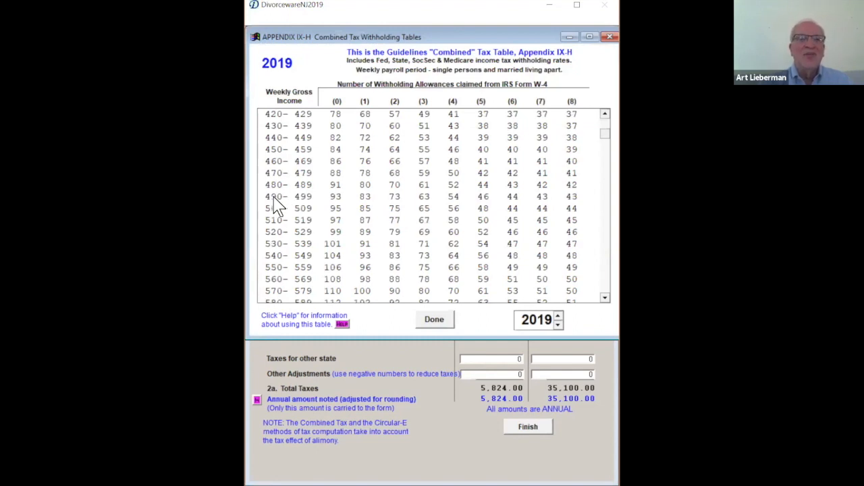
pyautogui.click(275, 198)
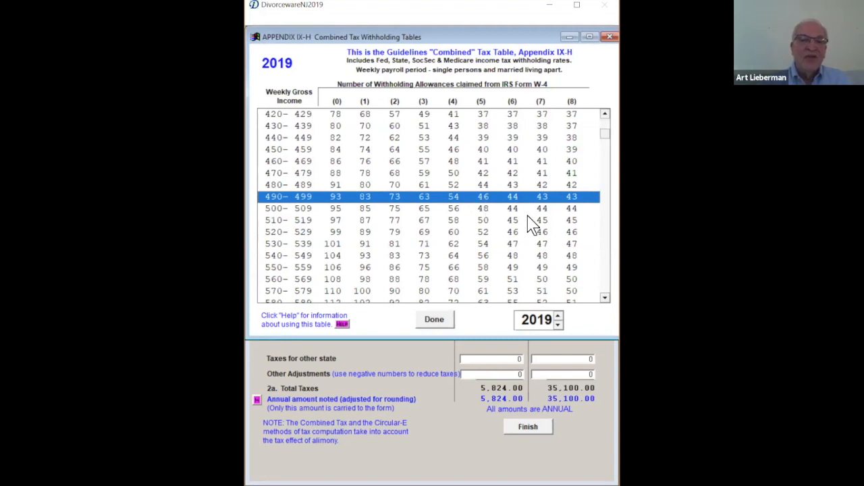
# - Step the combined withholding table through other years and back to 2019, and close the table
pyautogui.click(558, 327)
pyautogui.click(558, 327)
pyautogui.click(558, 327)
pyautogui.click(558, 327)
pyautogui.click(559, 326)
pyautogui.click(559, 326)
pyautogui.click(558, 316)
pyautogui.click(558, 316)
pyautogui.click(558, 316)
pyautogui.click(558, 317)
pyautogui.click(558, 316)
pyautogui.click(557, 316)
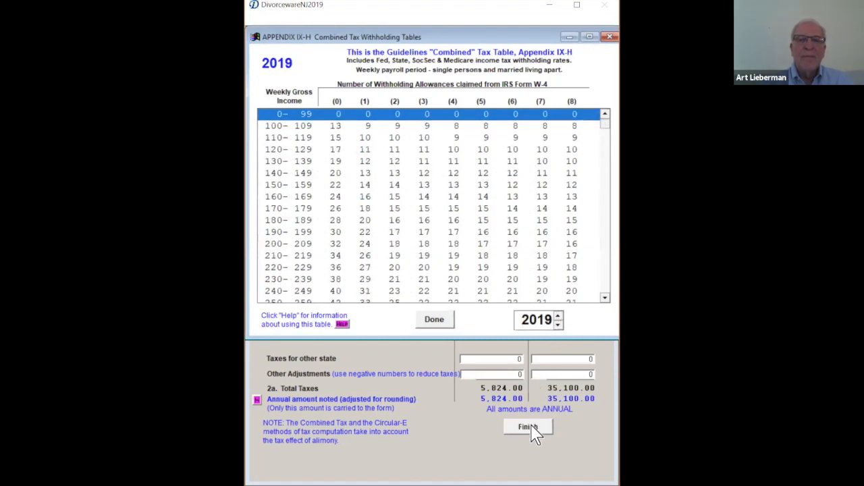
pyautogui.click(439, 321)
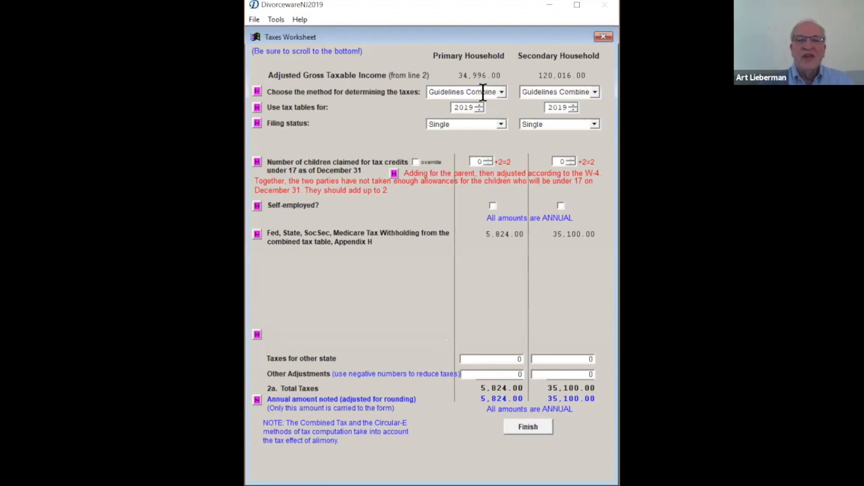
# - Set the Primary Household's filing status to Married-Joint and accept the switch to the Pub 15 Circ E tax method
pyautogui.click(501, 124)
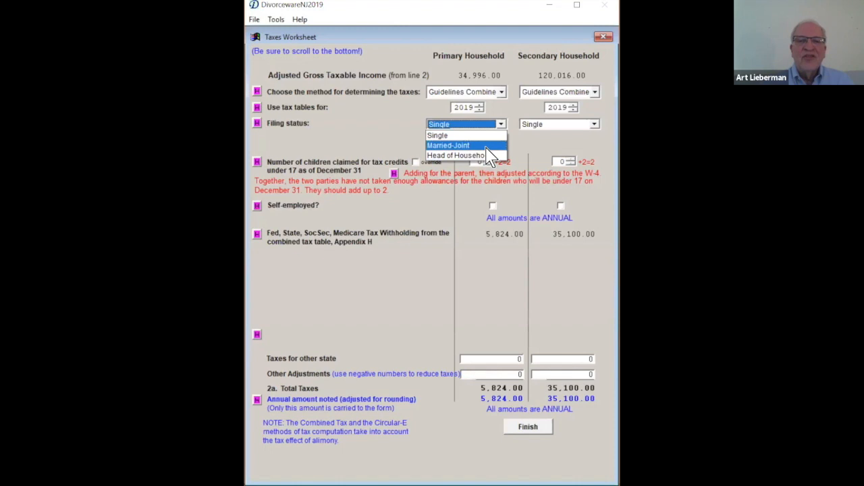
pyautogui.click(466, 146)
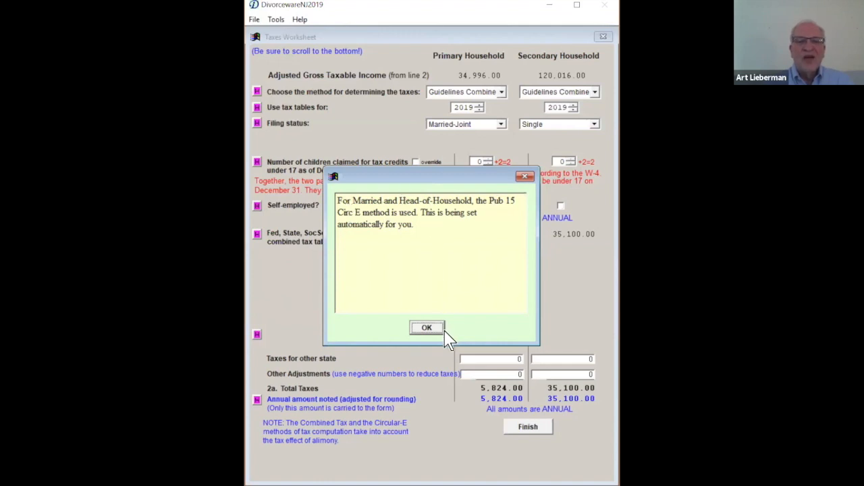
pyautogui.click(425, 326)
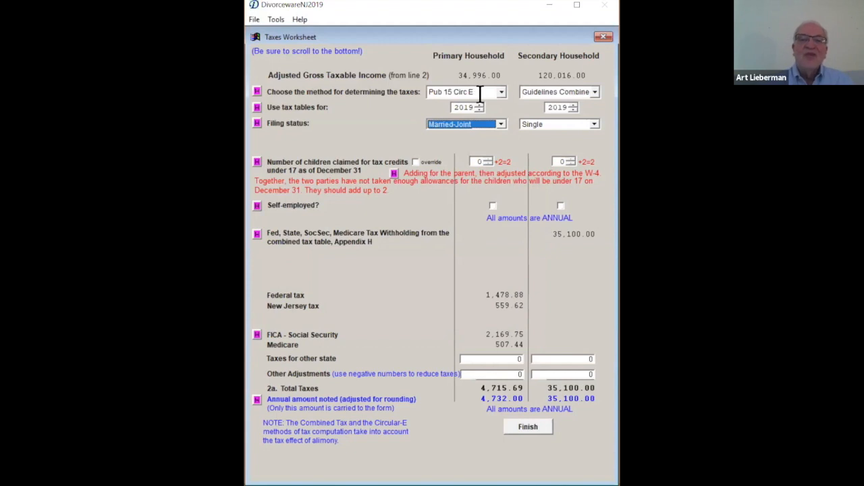
# - Try Manual Entry and Guidelines Combined Tax (appx H) as the Primary Household's tax method
pyautogui.click(502, 92)
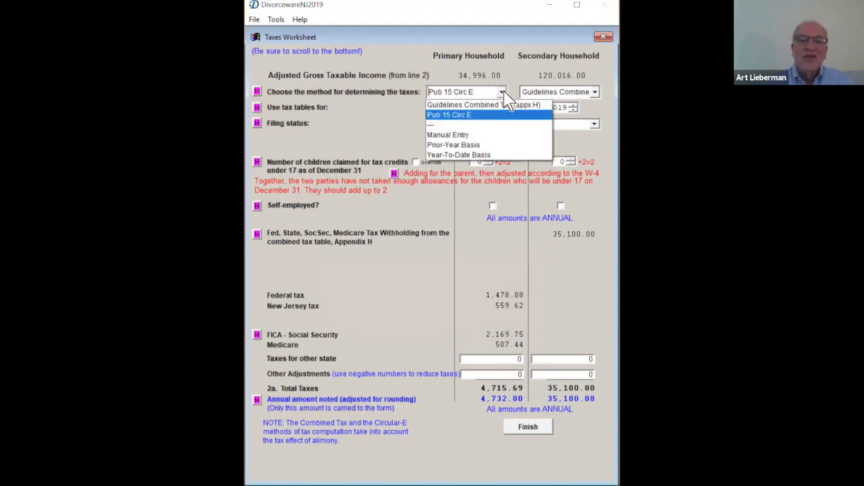
pyautogui.click(460, 137)
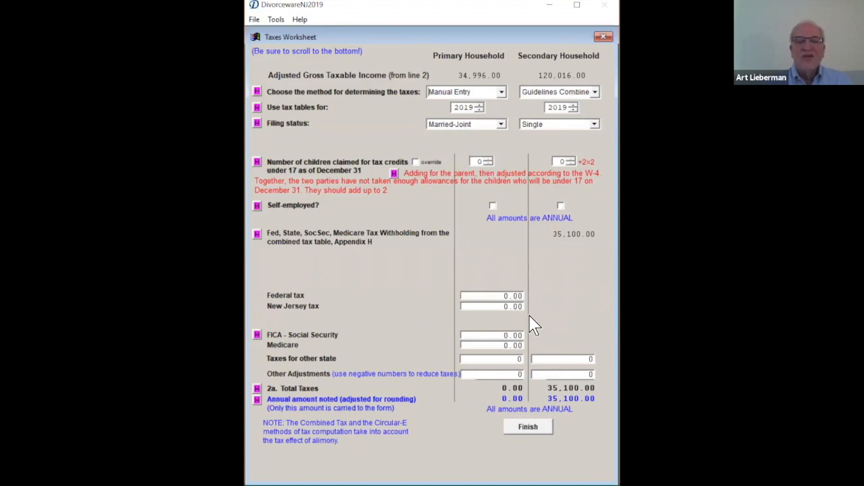
pyautogui.click(502, 92)
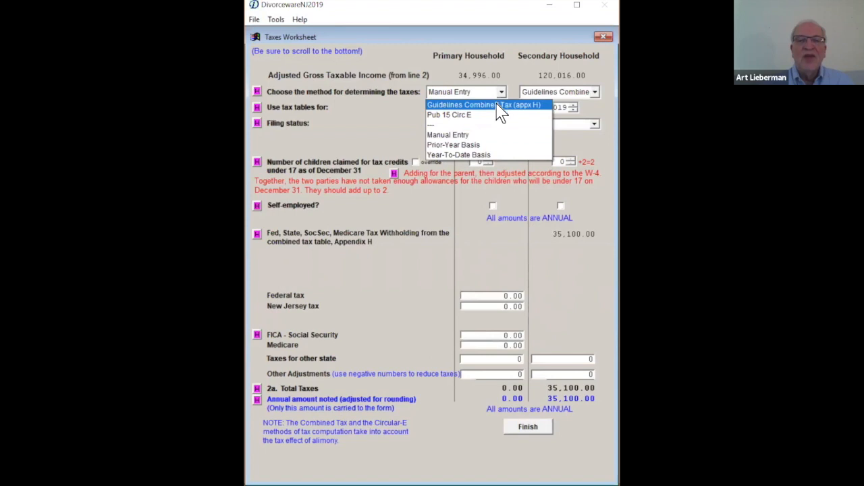
pyautogui.click(497, 105)
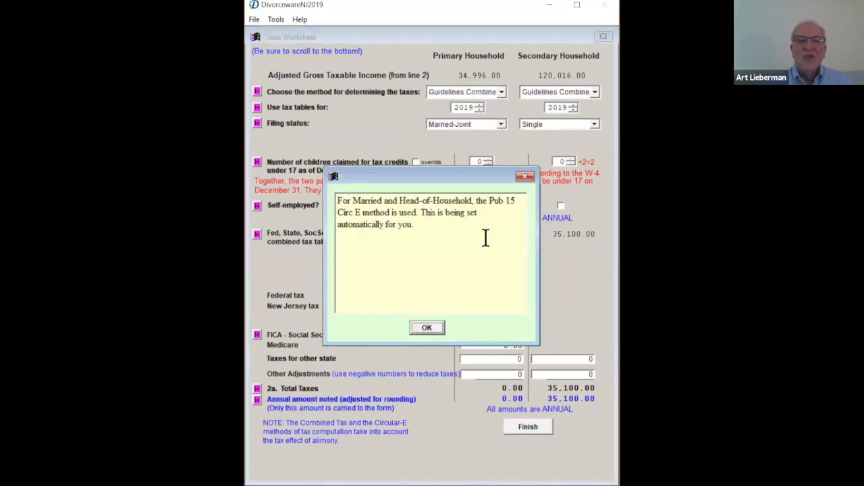
pyautogui.click(433, 330)
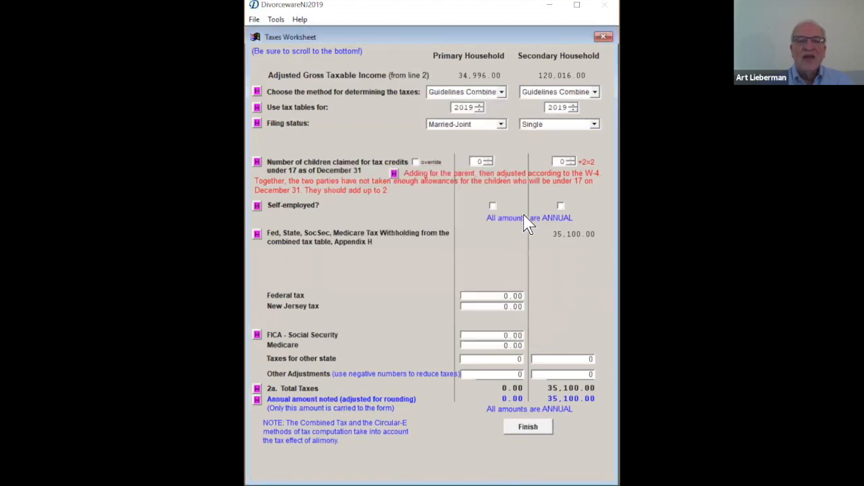
# - Return the Primary Household's filing status to Single and accept the switch to the Combined Tax Table
pyautogui.click(502, 125)
pyautogui.click(496, 136)
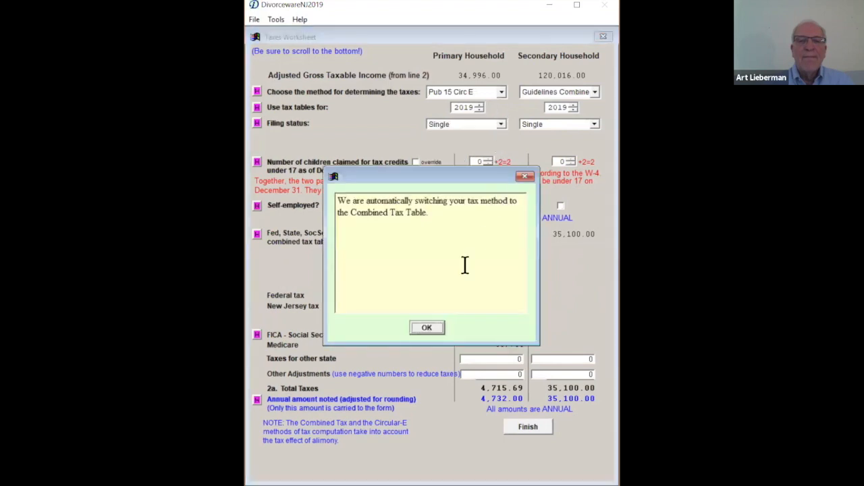
pyautogui.click(427, 328)
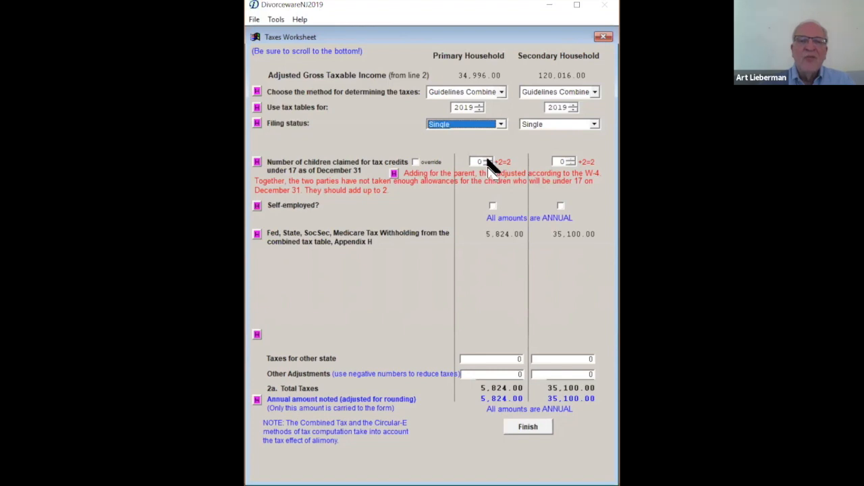
# - Set the number of children claimed for tax credits to 2 for the Primary Household and 0 for the Secondary Household
pyautogui.click(488, 160)
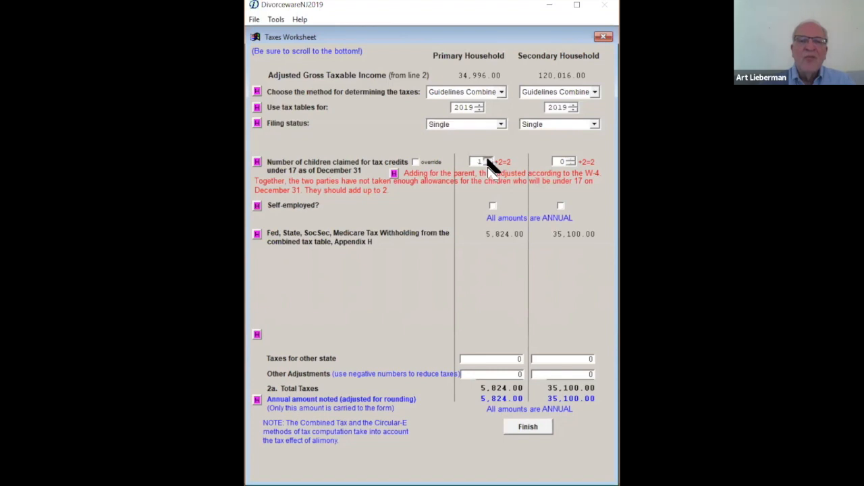
pyautogui.click(570, 160)
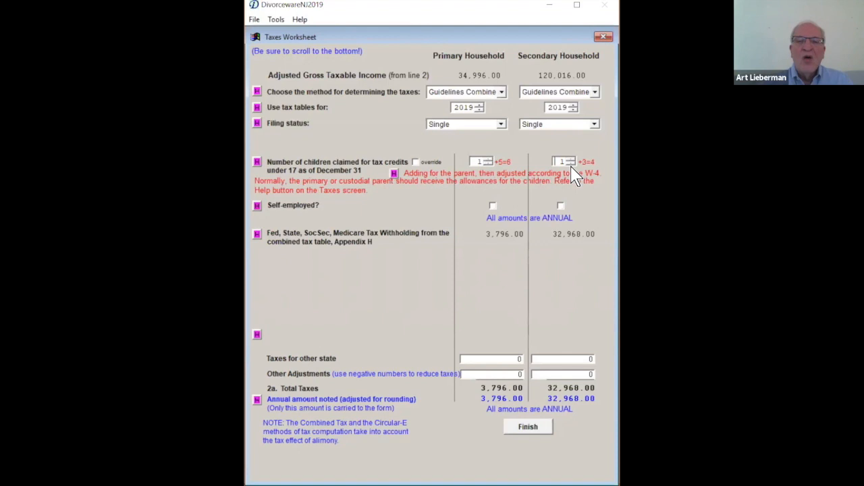
pyautogui.click(571, 164)
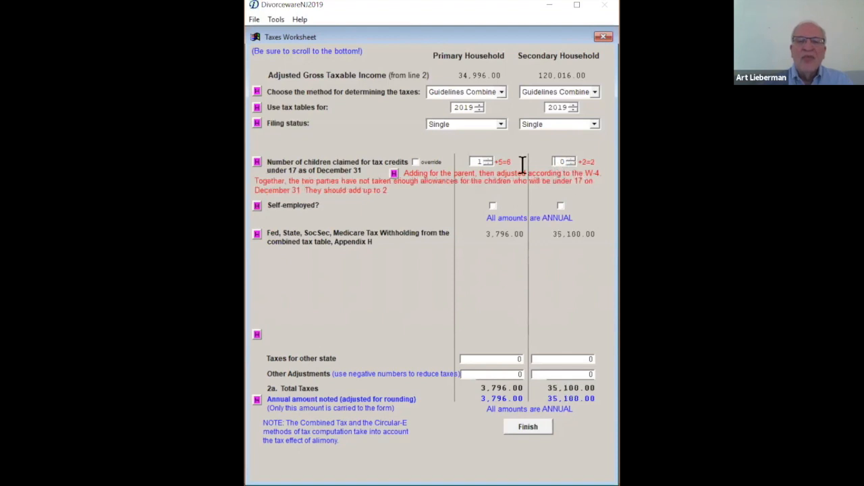
pyautogui.click(488, 160)
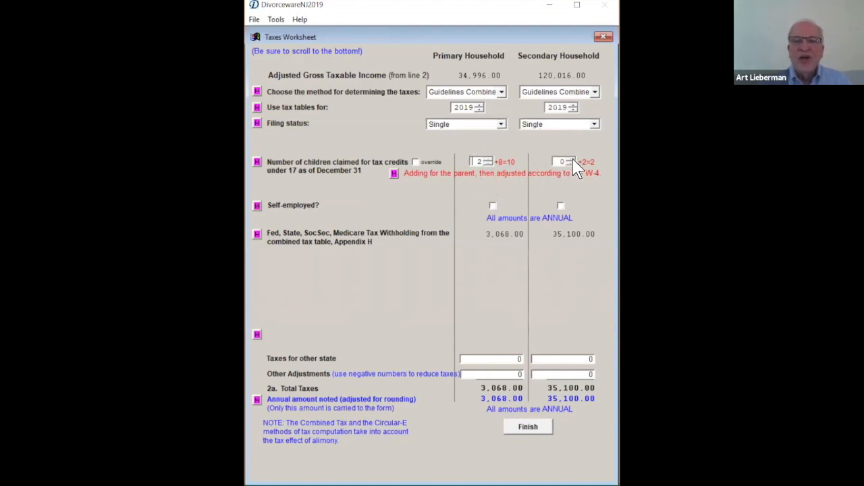
# - Switch to the 2019 Form W-4 PDF in the browser, examine its Personal Allowances Worksheet on page 3, and return to DivorcewareNJ
pyautogui.press('ctrl')
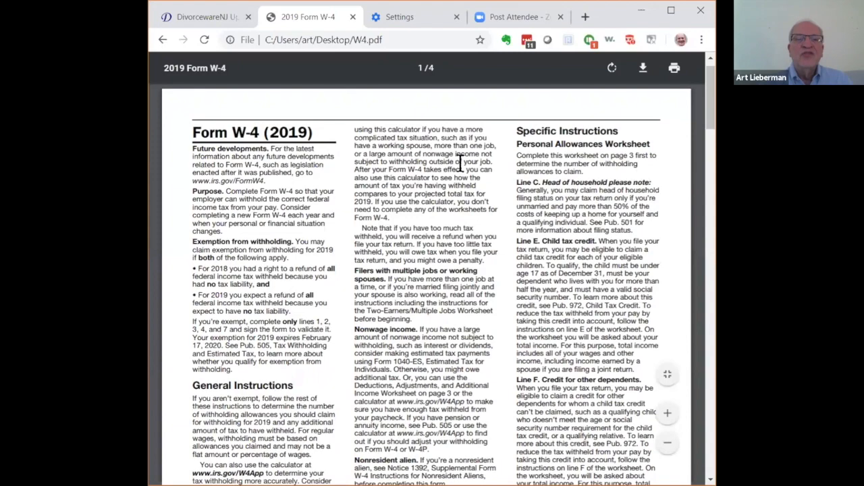
pyautogui.scroll(-10, 461, 165)
pyautogui.scroll(-10, 461, 183)
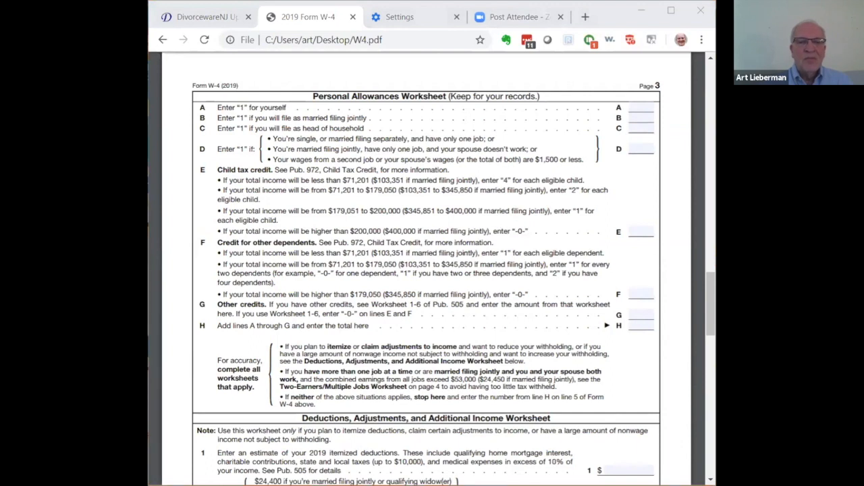
pyautogui.hotkey('alt', 'Tab')
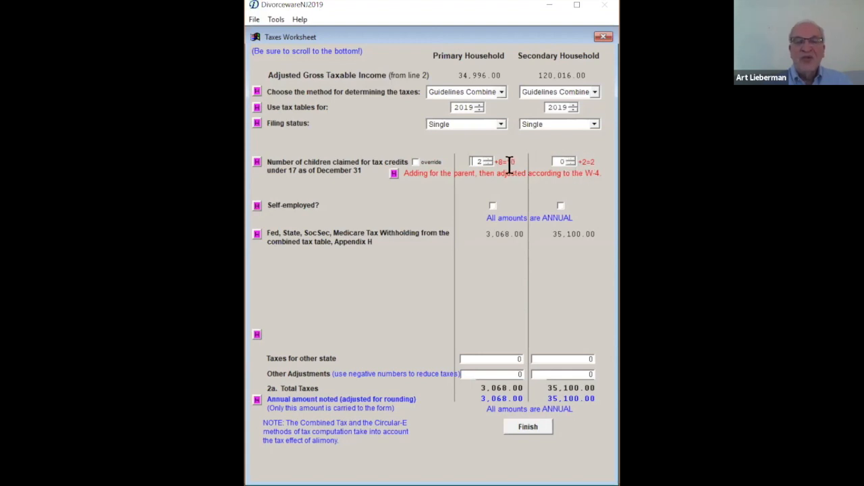
# - Finish the Taxes worksheet and go to the Allocations page of the case
pyautogui.click(528, 432)
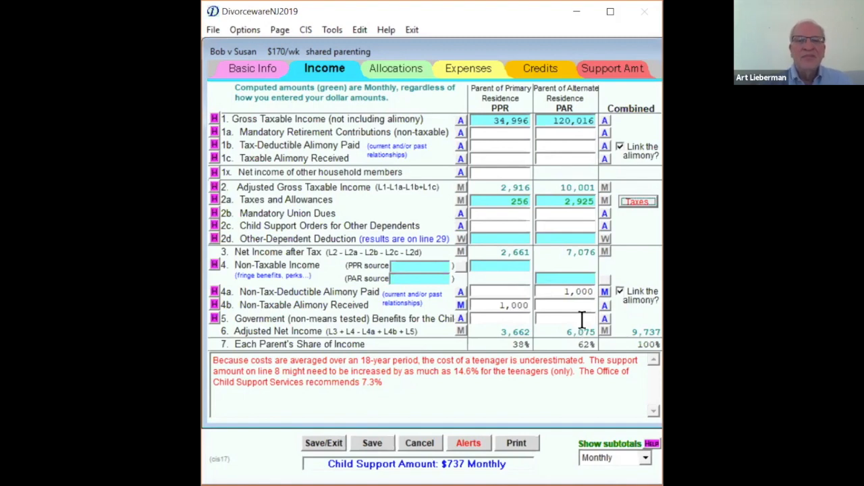
pyautogui.click(394, 68)
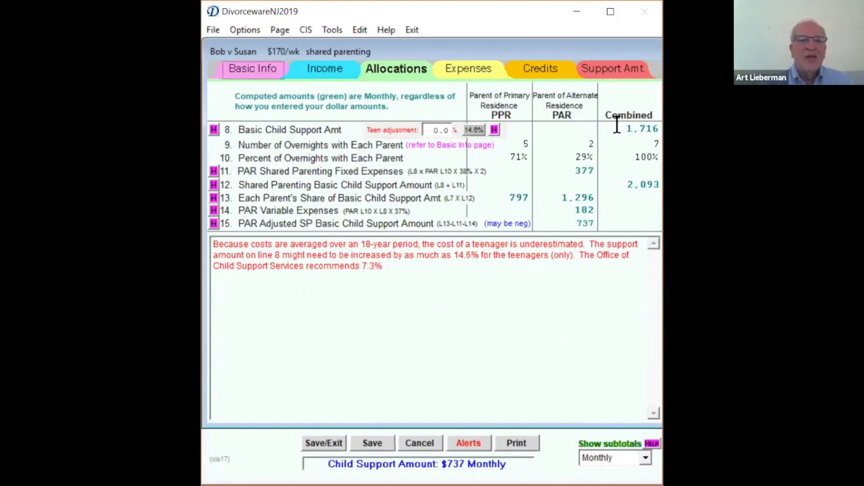
# - Look up the 805-814 income row in the 2019 Schedule of Awards (Appendix IX-F) and close the schedule
pyautogui.click(213, 32)
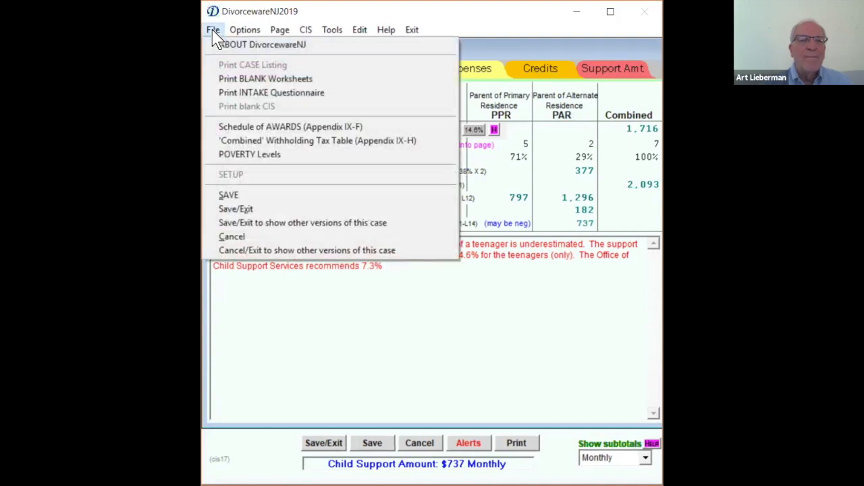
pyautogui.click(273, 131)
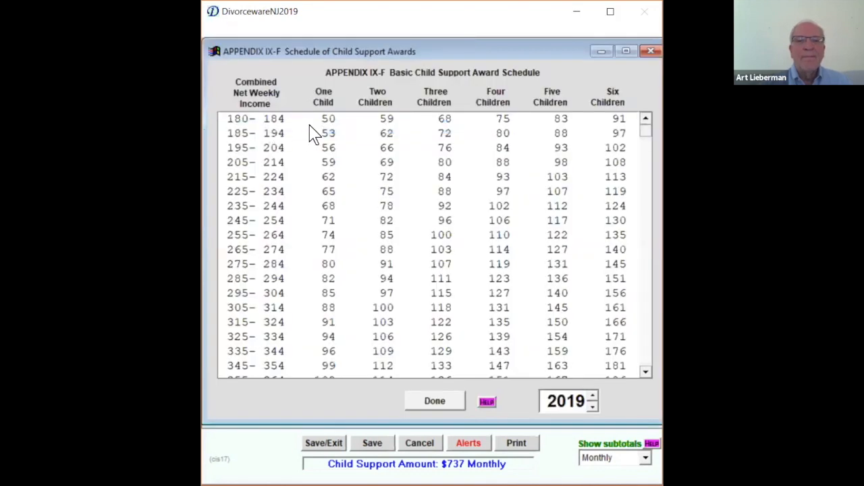
pyautogui.scroll(-4, 297, 243)
pyautogui.scroll(-14, 300, 253)
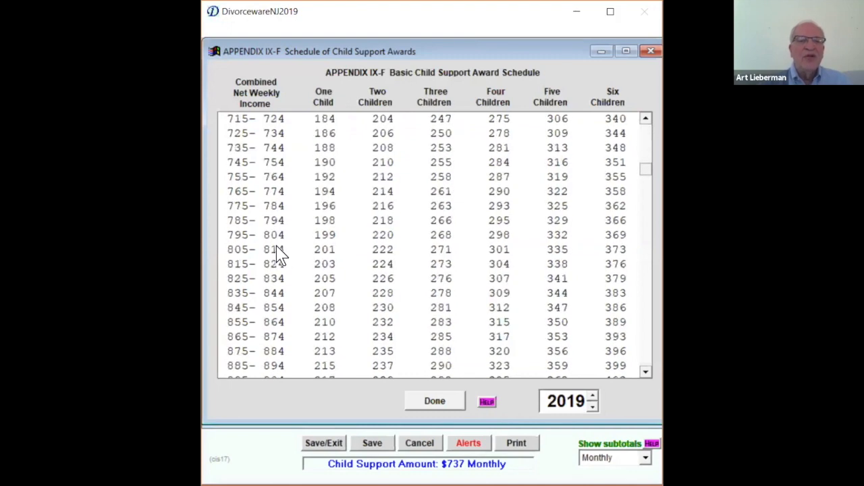
pyautogui.click(280, 251)
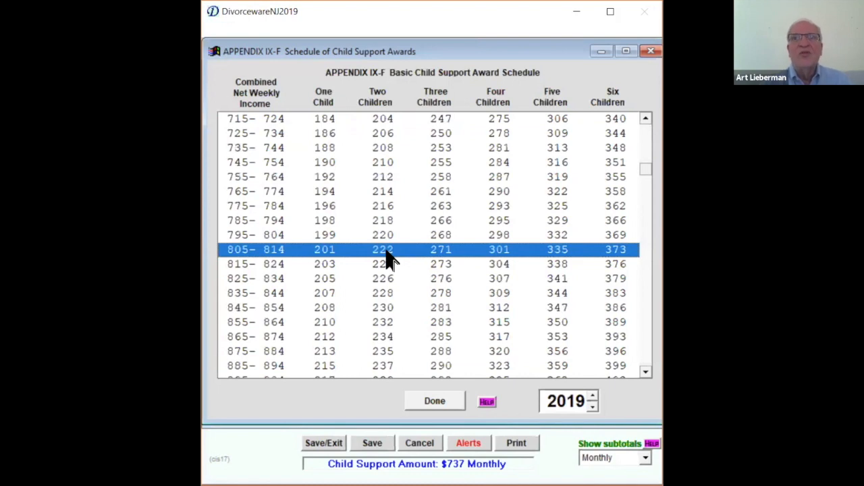
pyautogui.click(434, 401)
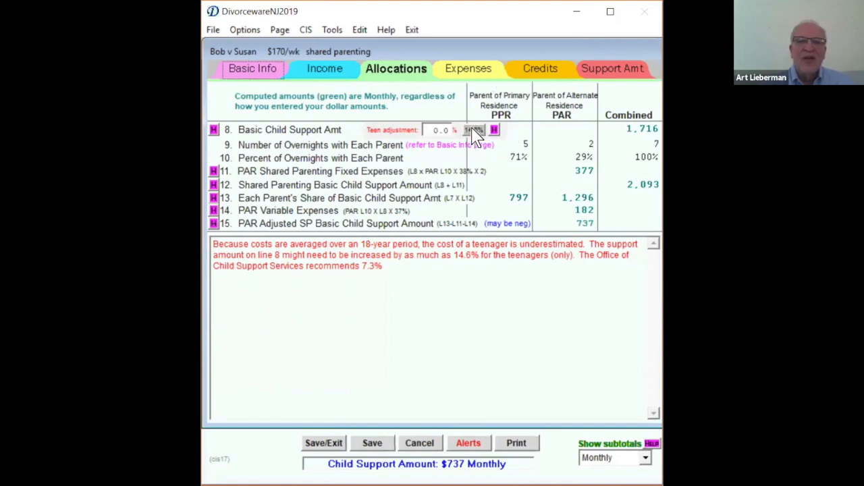
# - Try a 14.6% teen adjustment on the Basic Child Support Amount and check the children's ages on the Basic Info page
pyautogui.click(437, 127)
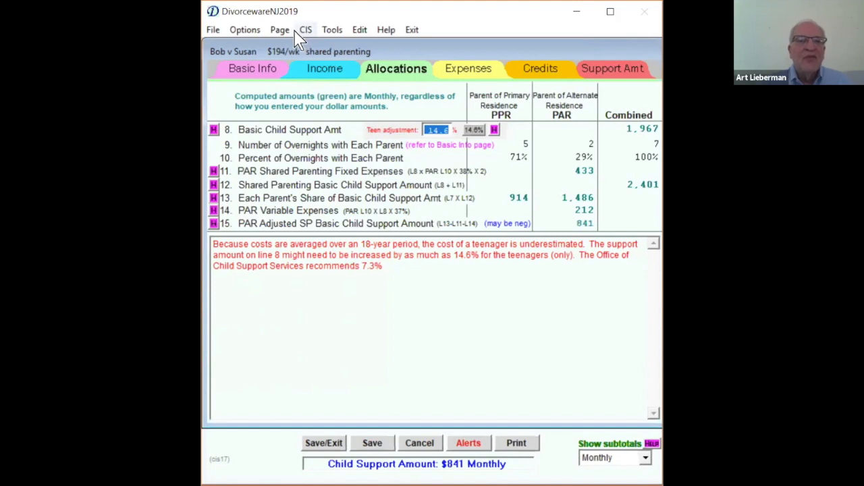
pyautogui.click(263, 74)
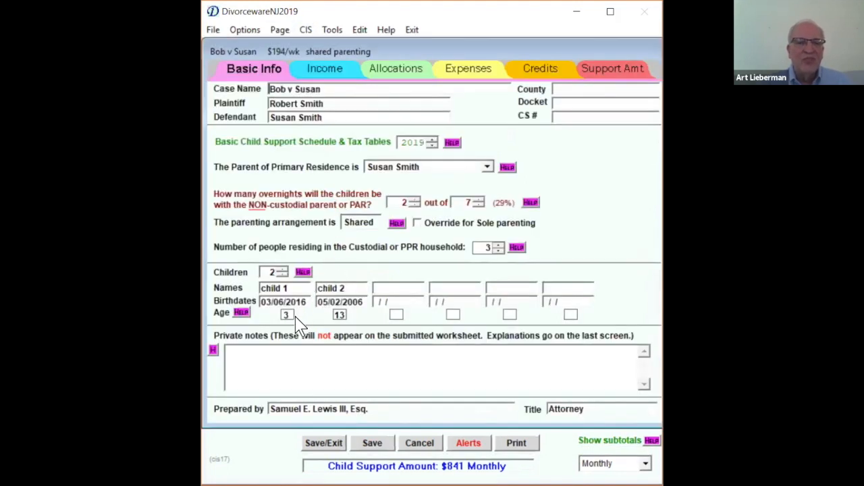
pyautogui.click(392, 73)
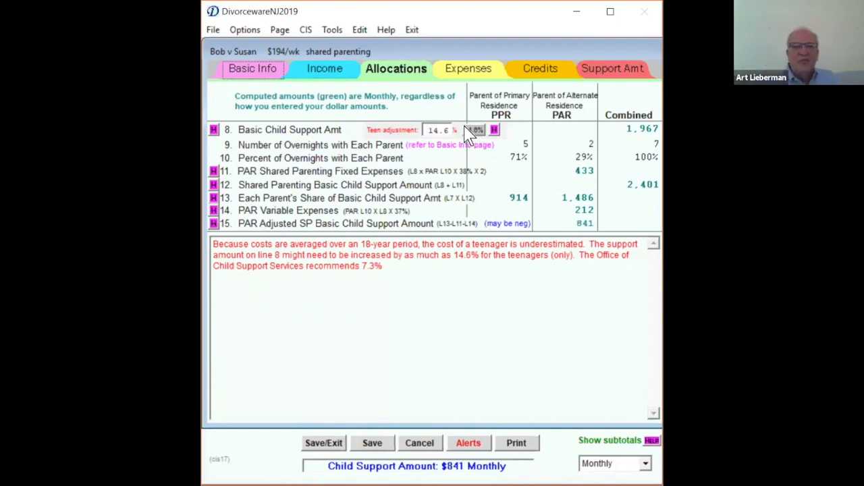
# - Set the teen adjustment for the Basic Child Support Amount to 7.3%
pyautogui.click(388, 264)
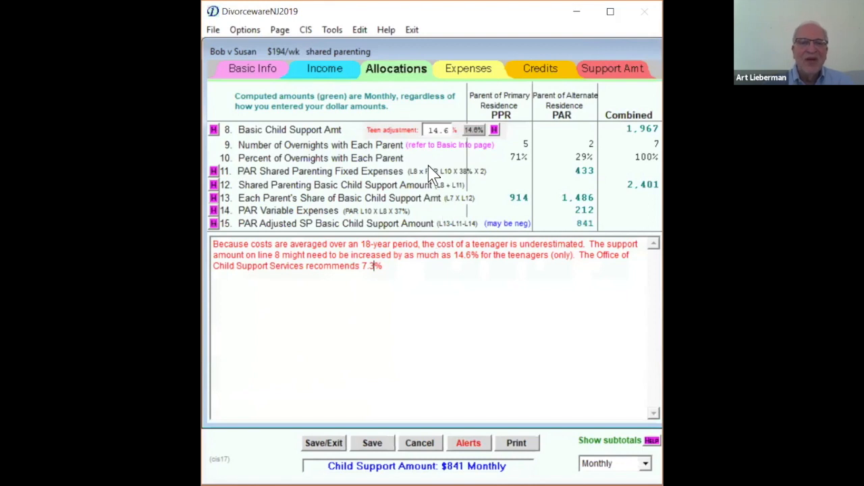
pyautogui.click(421, 127)
pyautogui.write('7.3')
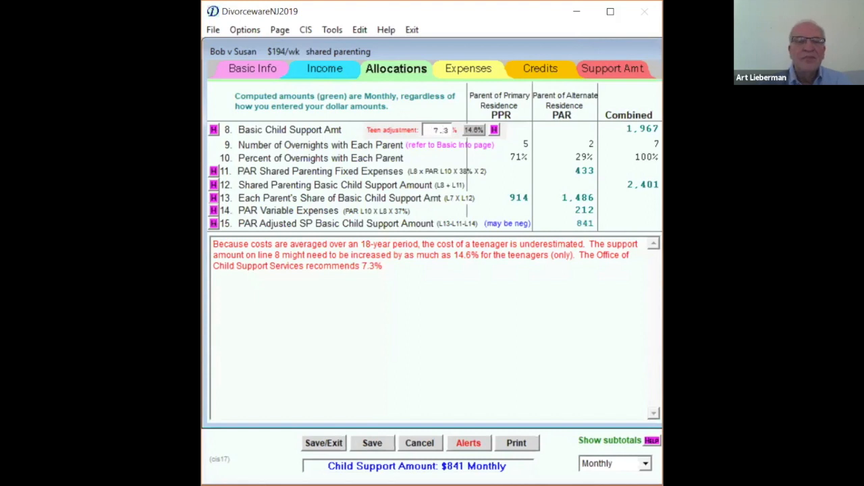
pyautogui.press('Tab')
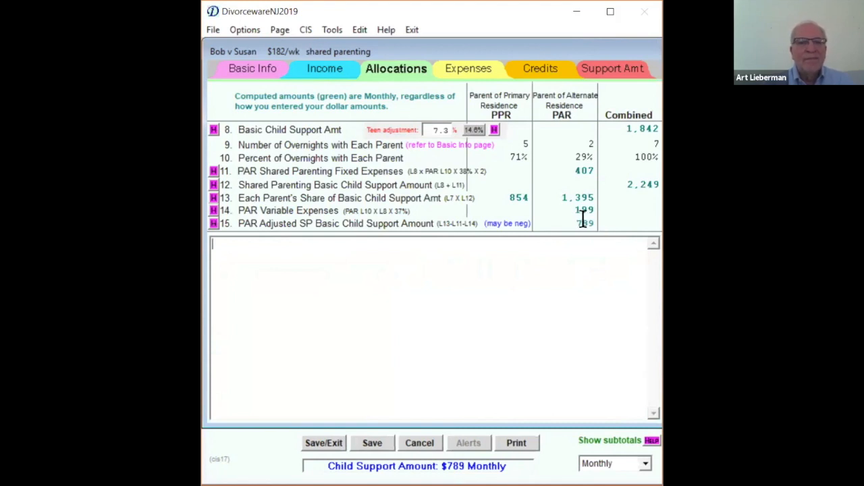
# - In the Expenses page's Child- and Dependent-Care Worksheet, set the PPR's number of kids to 1 and annual work-related child care cost to 2,000
pyautogui.click(470, 72)
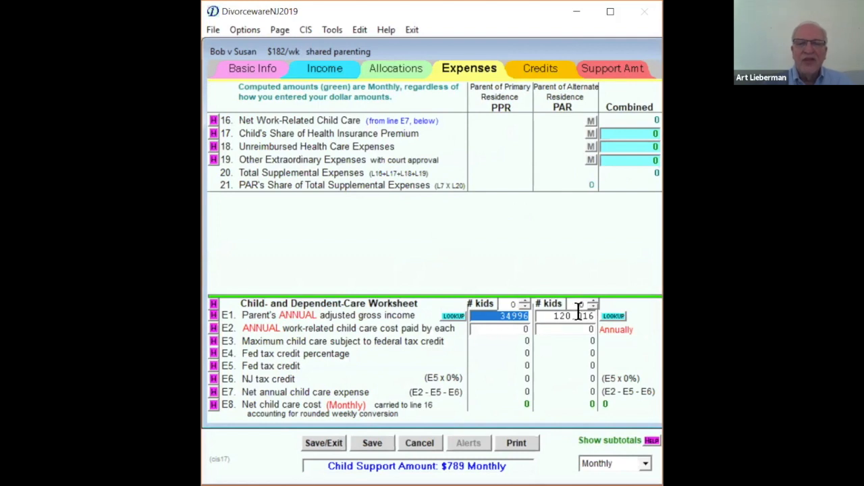
pyautogui.click(524, 302)
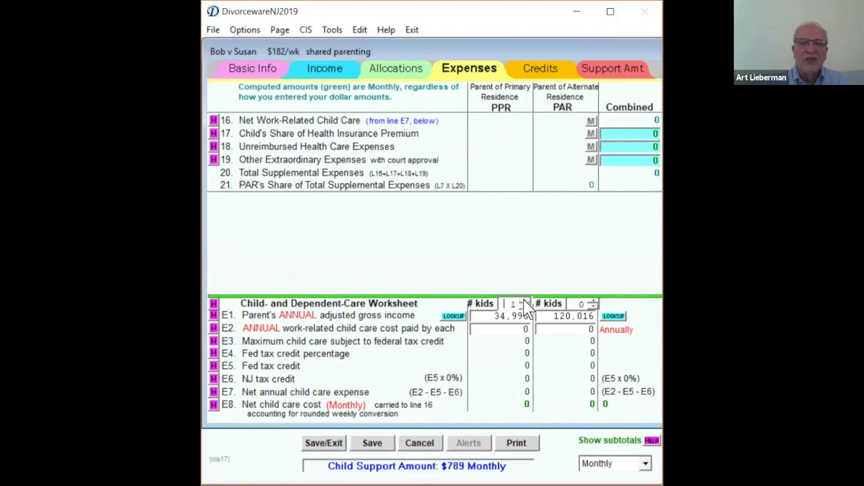
pyautogui.click(486, 329)
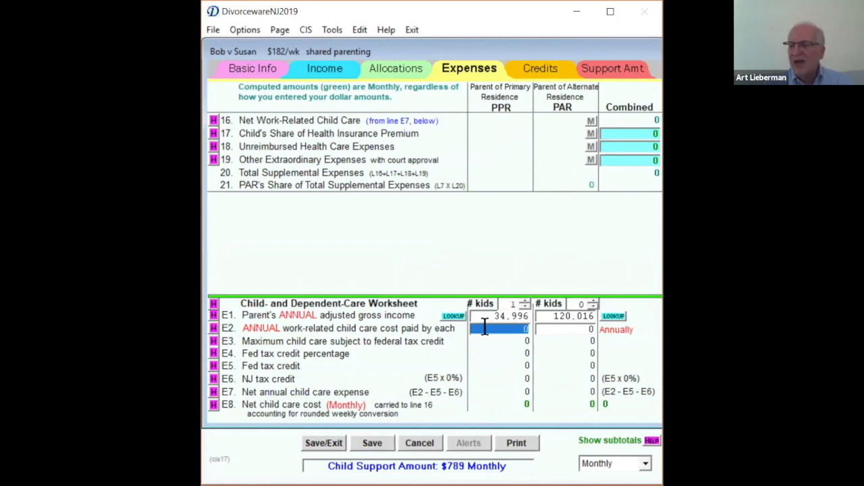
pyautogui.write('2000')
pyautogui.press('Tab')
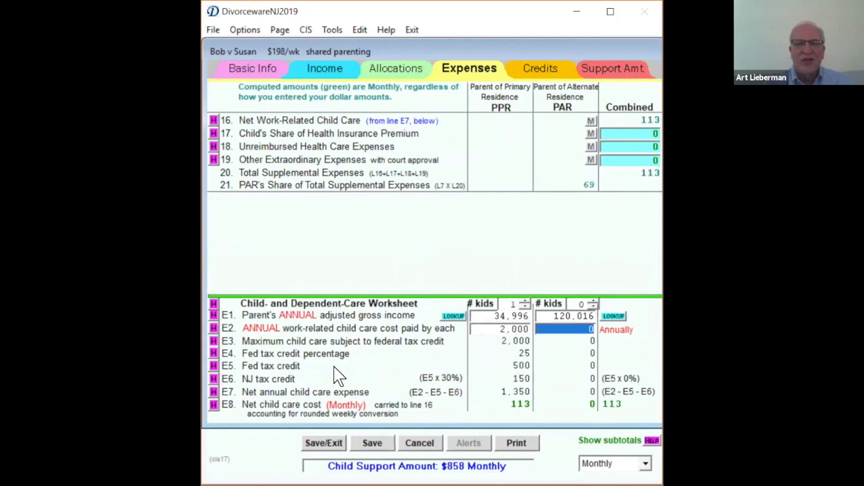
# - Raise the annual work-related child care cost paid by the PPR to 4,000
pyautogui.click(490, 328)
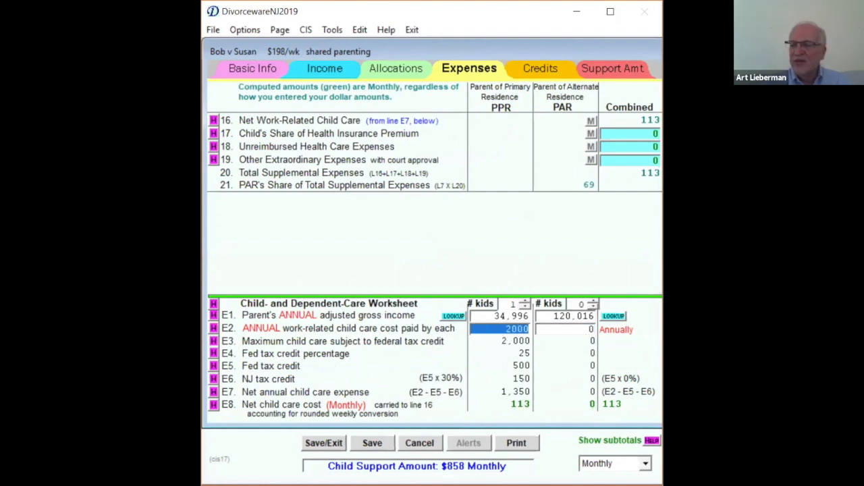
pyautogui.write('4000')
pyautogui.press('Tab')
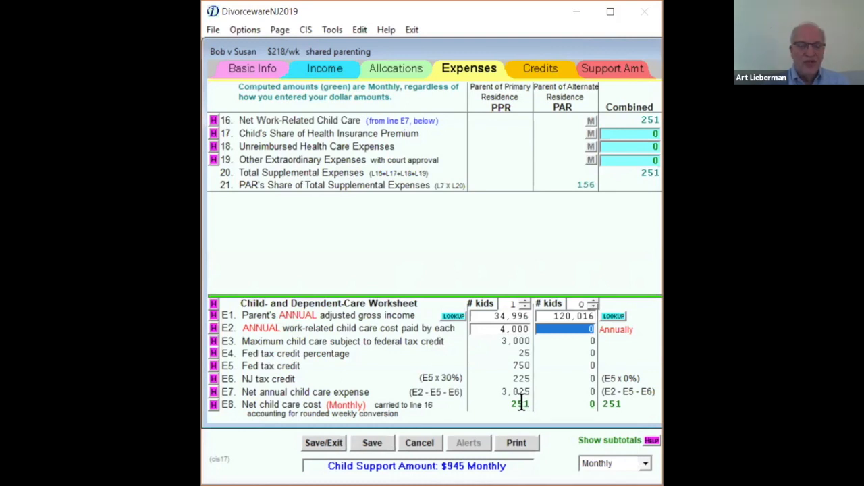
# - Leave the health insurance premium empty and enter unreimbursed health care expenses of 300 monthly paid by the PAR for child 1
pyautogui.click(630, 139)
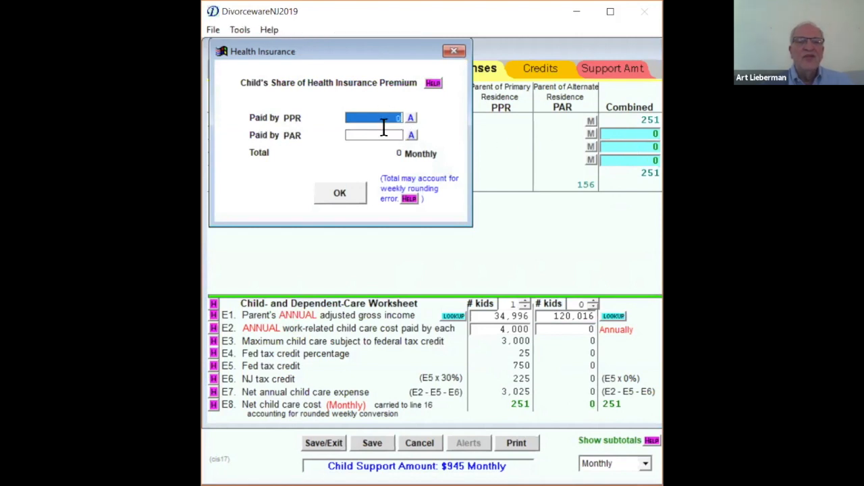
pyautogui.click(354, 197)
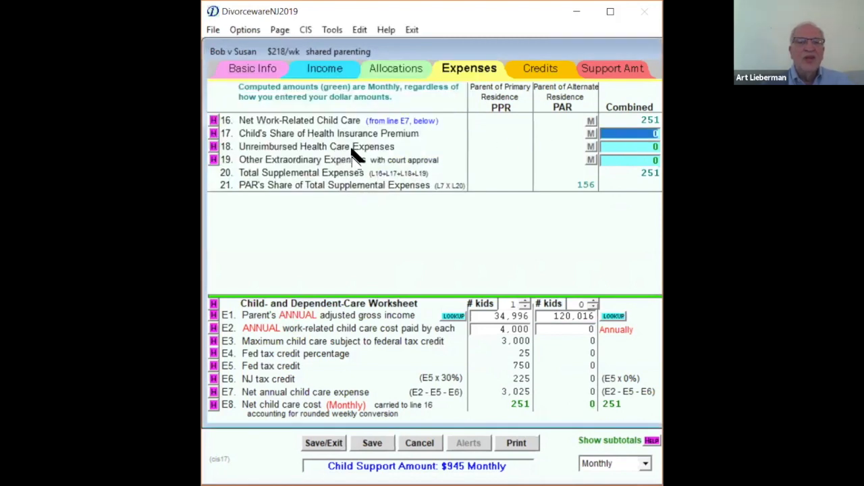
pyautogui.click(617, 150)
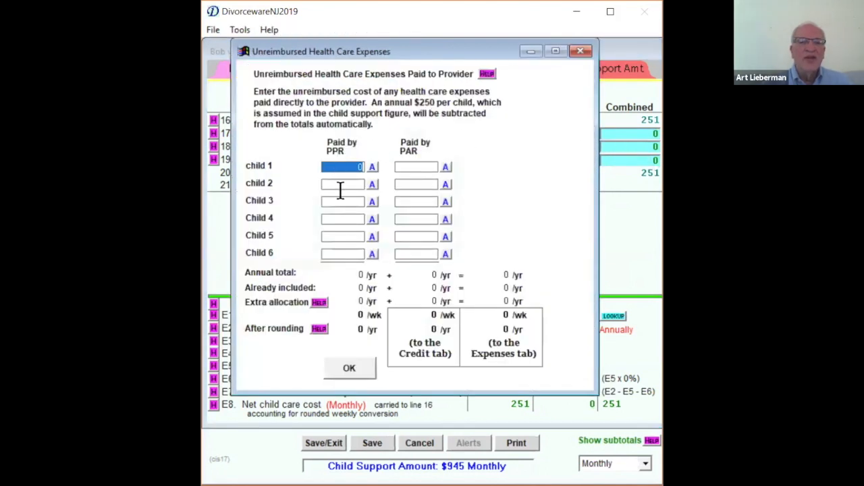
pyautogui.click(407, 166)
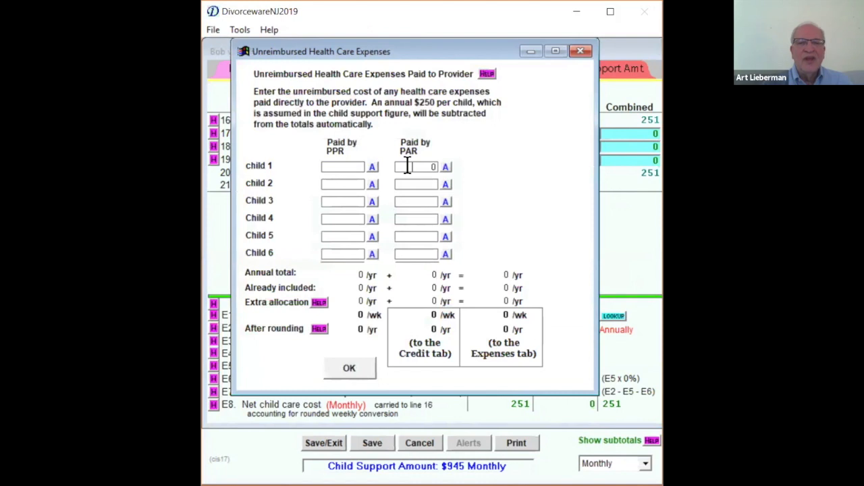
pyautogui.write('300')
pyautogui.click(445, 167)
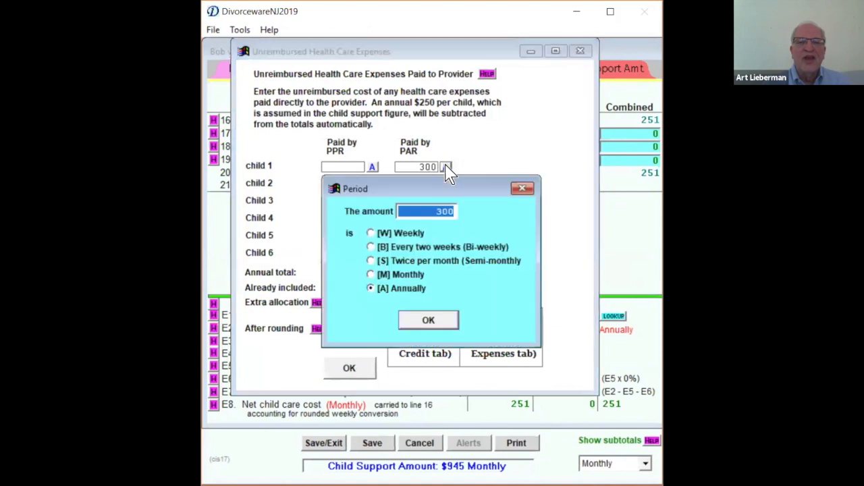
pyautogui.click(409, 275)
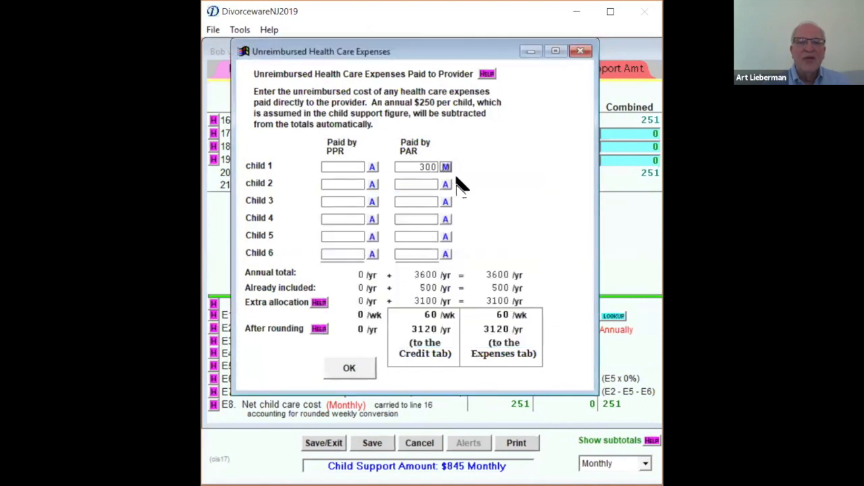
pyautogui.click(352, 370)
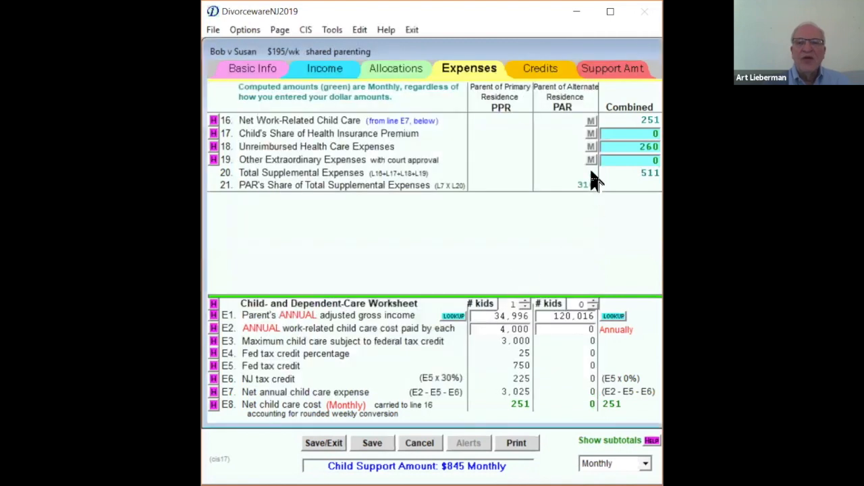
# - Review the breakdown of the unreimbursed health care expenses and how the PAR's payment carries over to the Credits page
pyautogui.click(627, 149)
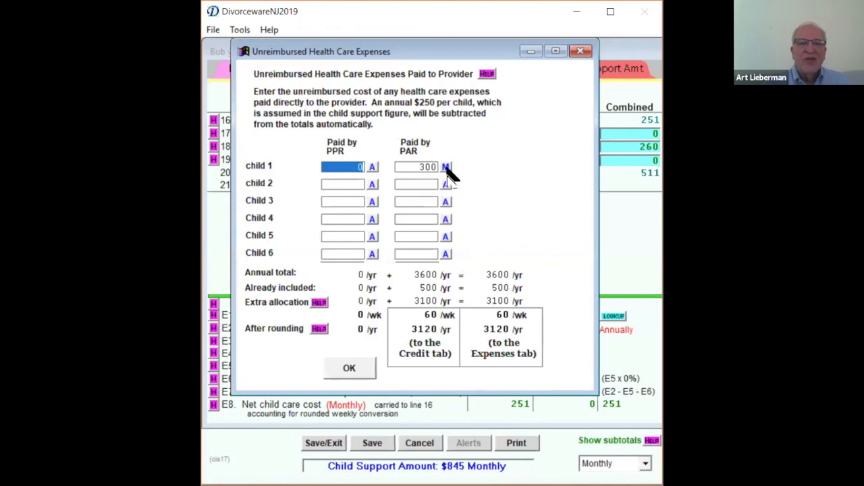
pyautogui.click(489, 180)
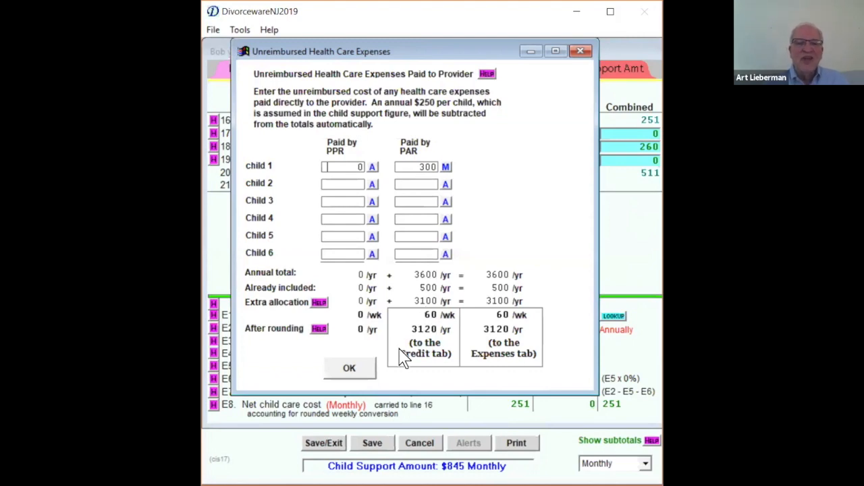
pyautogui.click(351, 372)
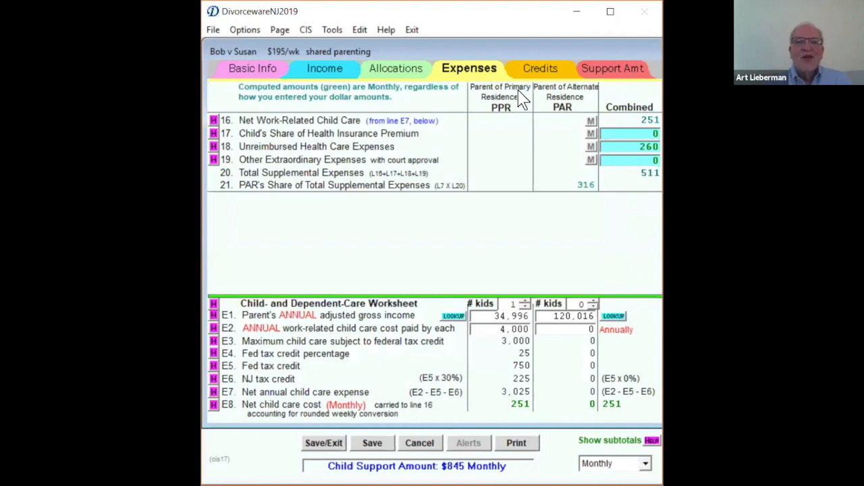
pyautogui.click(542, 73)
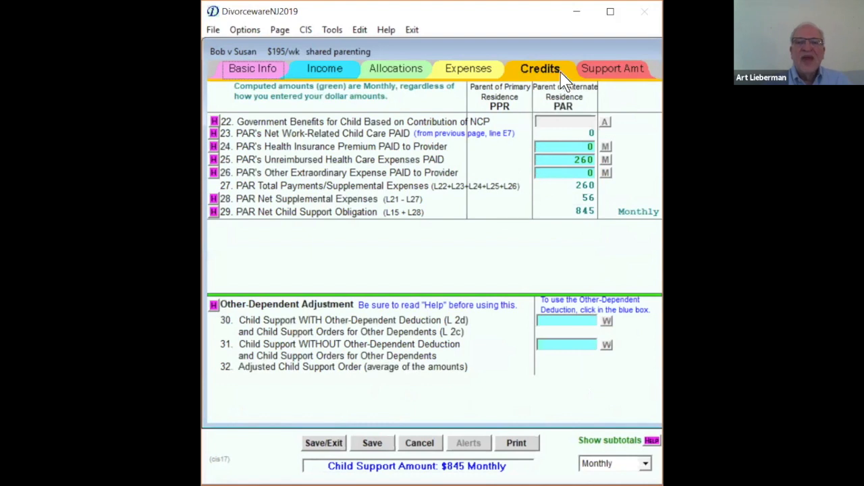
# - On the Support Amt page, try the "will not" option for following the child support guidelines and restore "will"
pyautogui.click(609, 71)
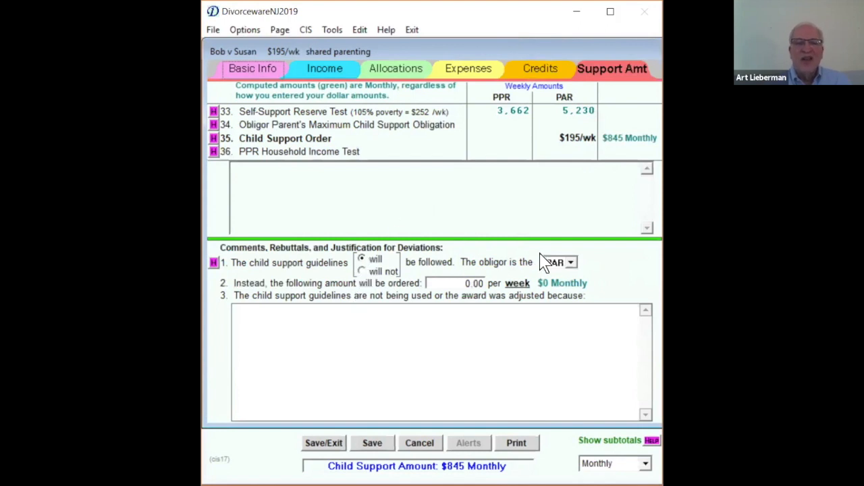
pyautogui.click(555, 263)
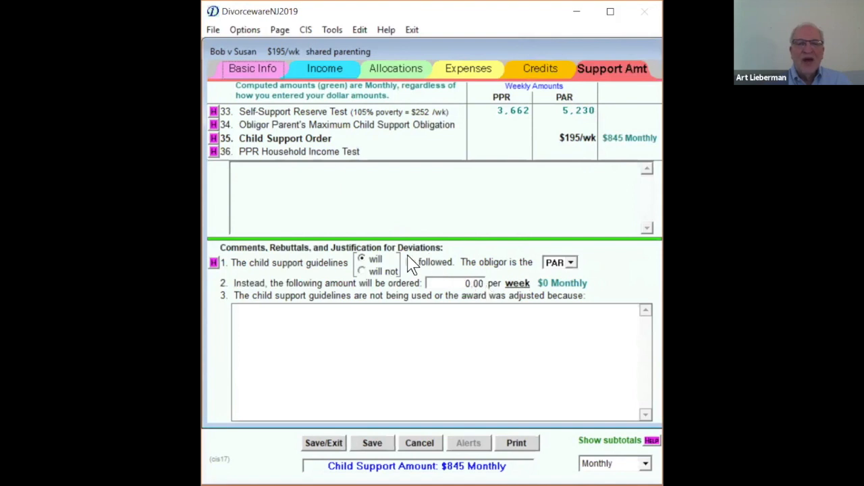
pyautogui.click(362, 271)
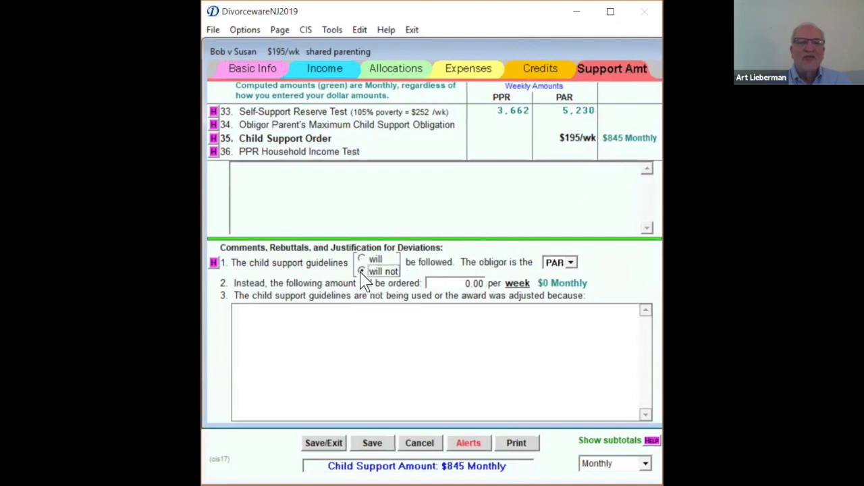
pyautogui.click(443, 282)
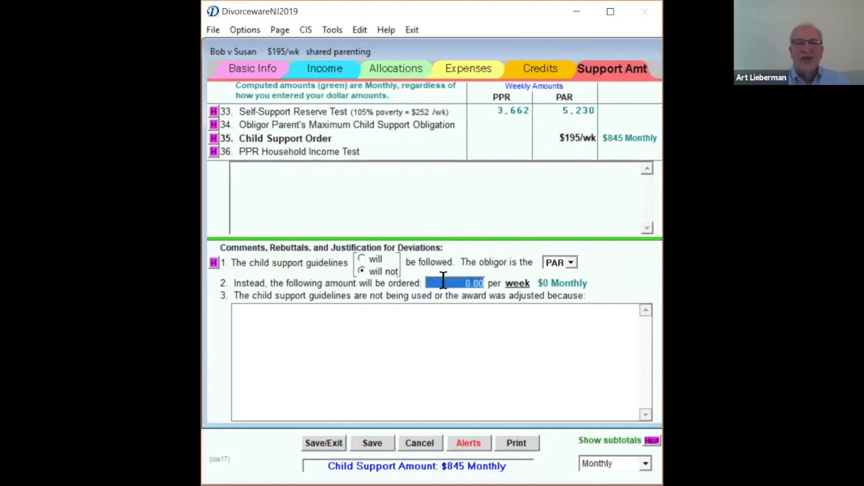
pyautogui.click(363, 259)
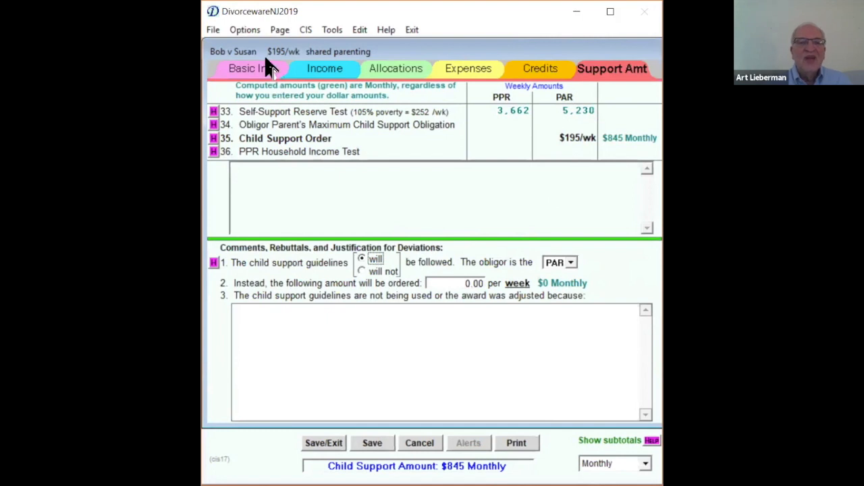
# - Return to the Income page and open the print options for the case forms
pyautogui.click(323, 71)
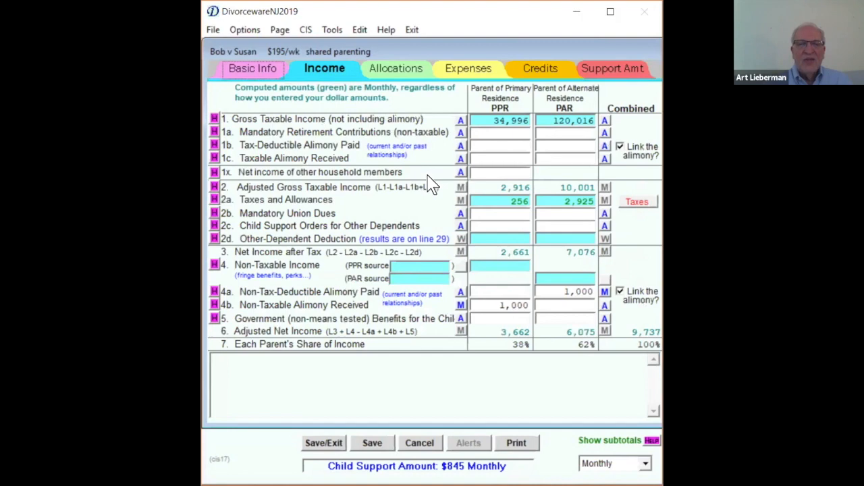
pyautogui.click(518, 447)
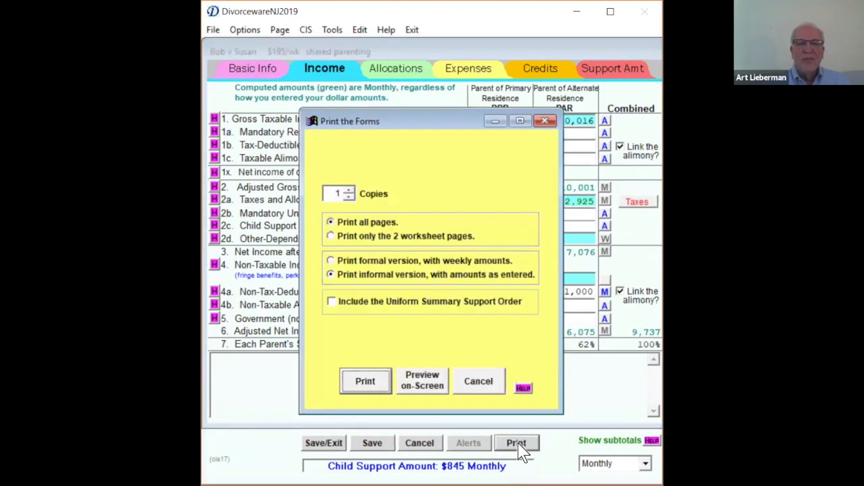
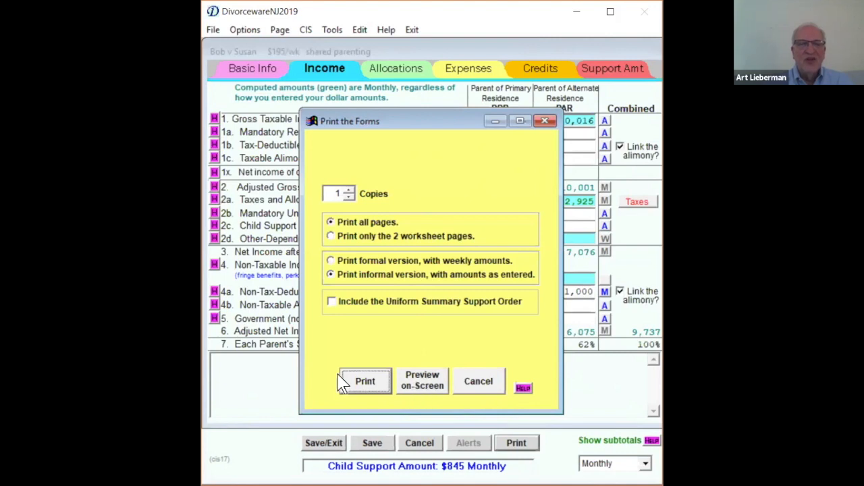
# - Preview all pages of the informal version on screen and review the case summary page
pyautogui.click(424, 378)
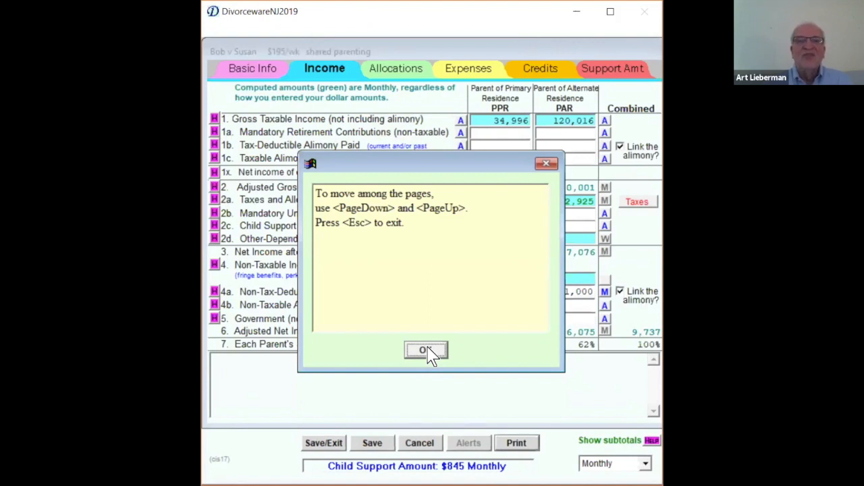
pyautogui.click(425, 350)
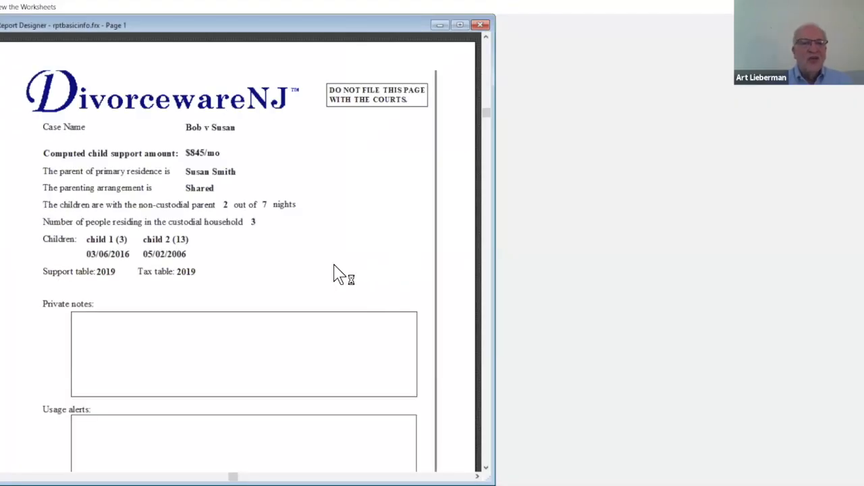
pyautogui.scroll(-2, 341, 275)
pyautogui.scroll(-3, 341, 276)
pyautogui.scroll(5, 342, 276)
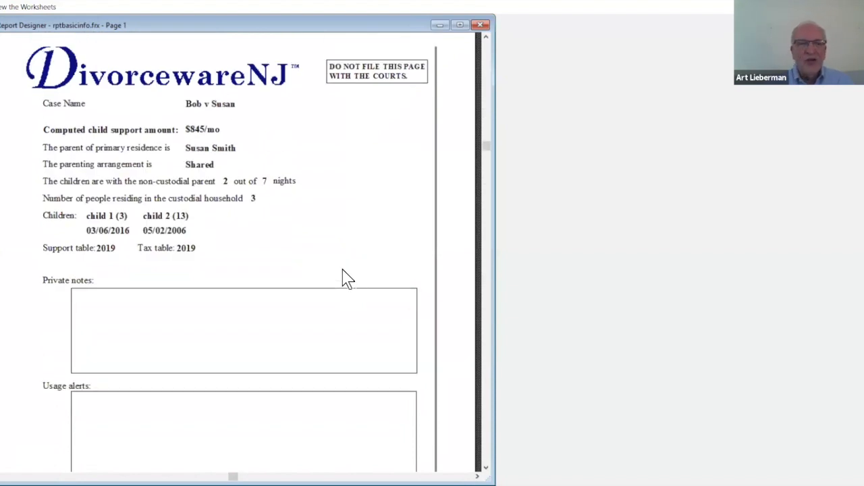
pyautogui.press('Escape')
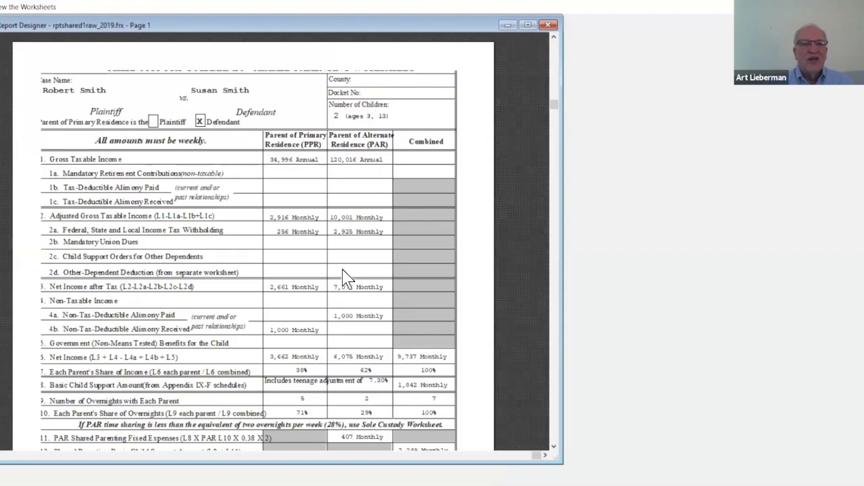
# - Review the first page of the shared parenting worksheet, from gross taxable income down to the supplemental expenses
pyautogui.scroll(-5, 364, 287)
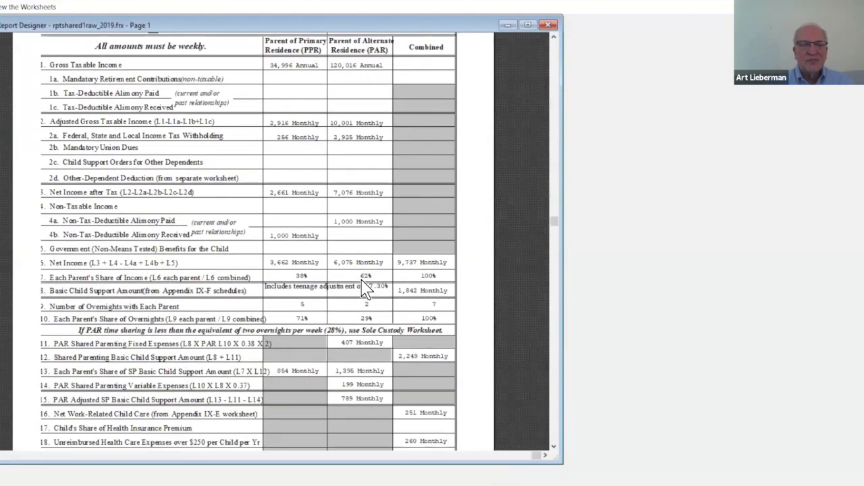
pyautogui.scroll(4, 366, 289)
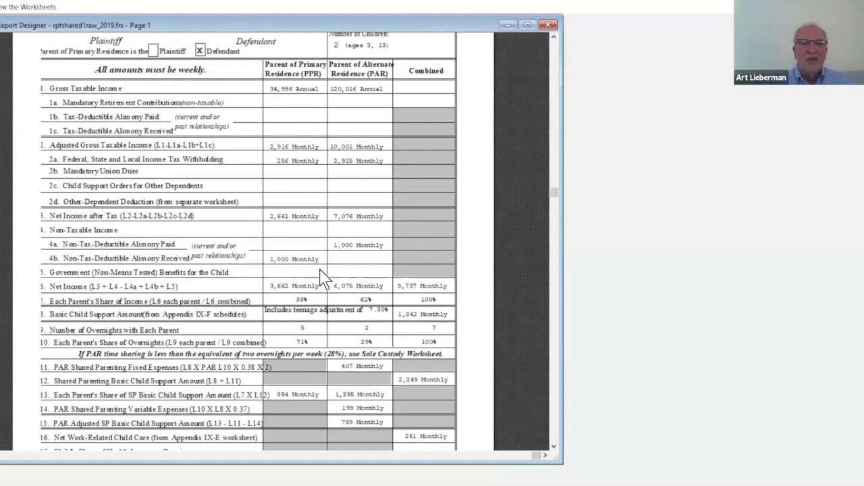
pyautogui.scroll(-1, 318, 283)
pyautogui.scroll(-4, 318, 287)
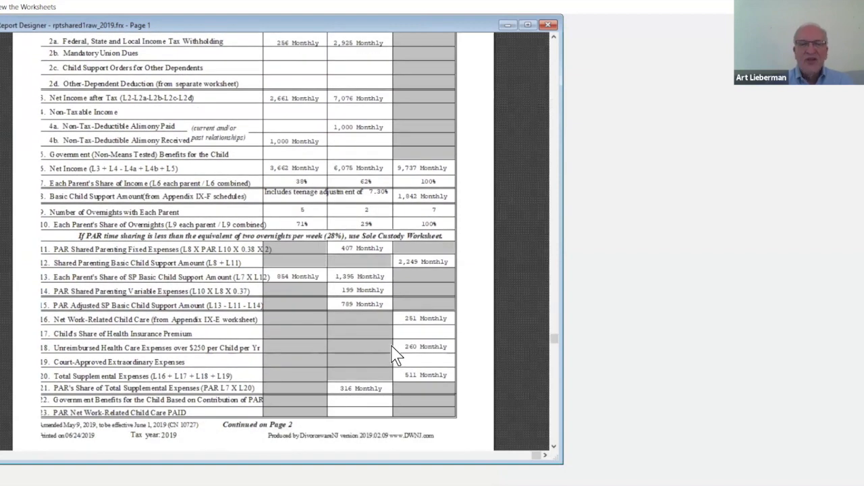
pyautogui.press('Escape')
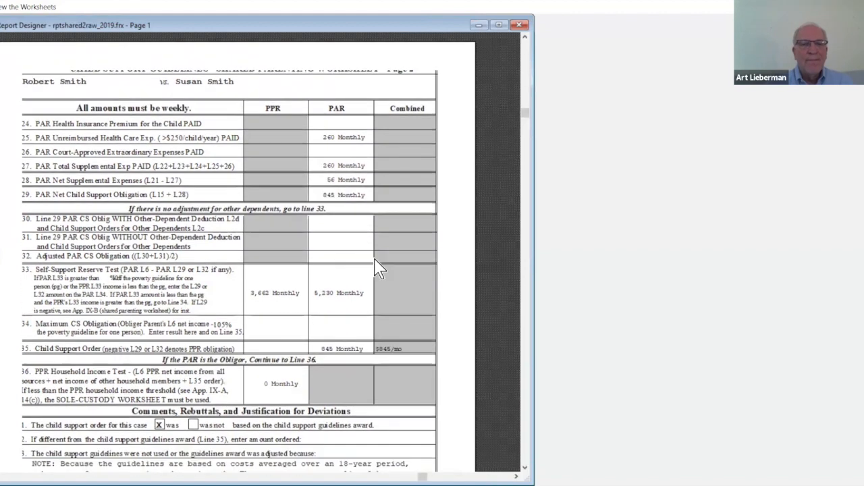
# - Review the second page of the shared parenting worksheet, including the comments and justification for deviations
pyautogui.scroll(-1, 378, 266)
pyautogui.scroll(-4, 135, 371)
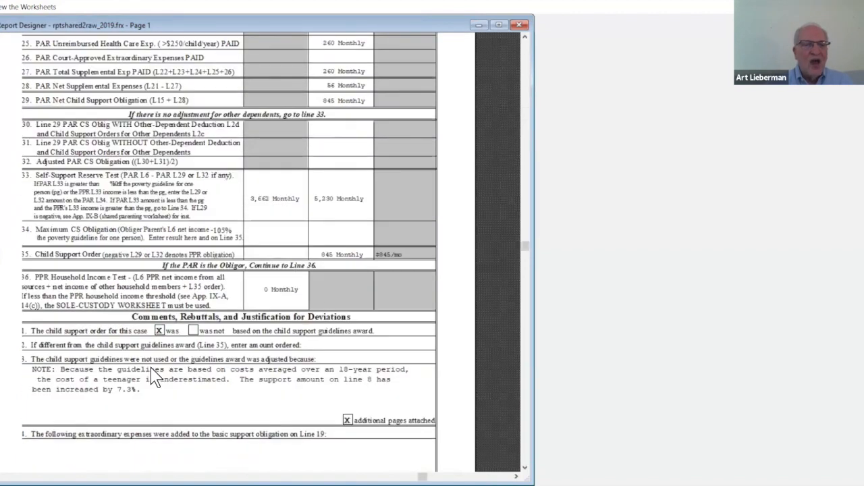
pyautogui.scroll(-1, 307, 314)
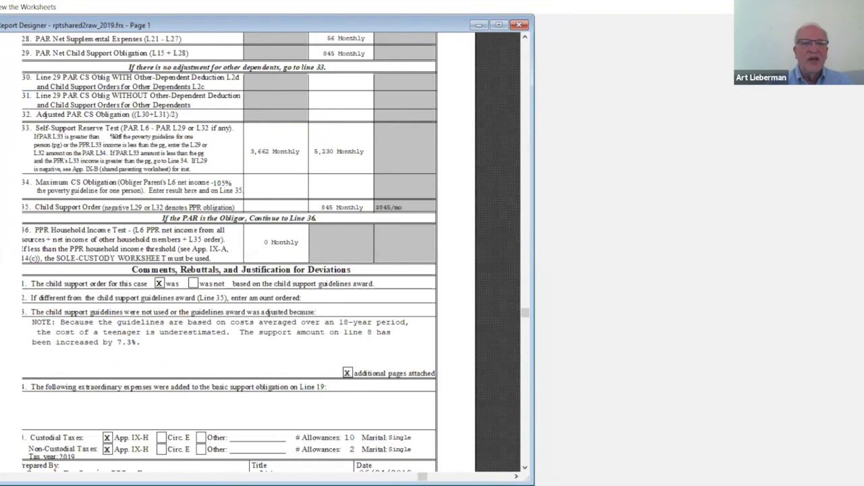
pyautogui.click(319, 303)
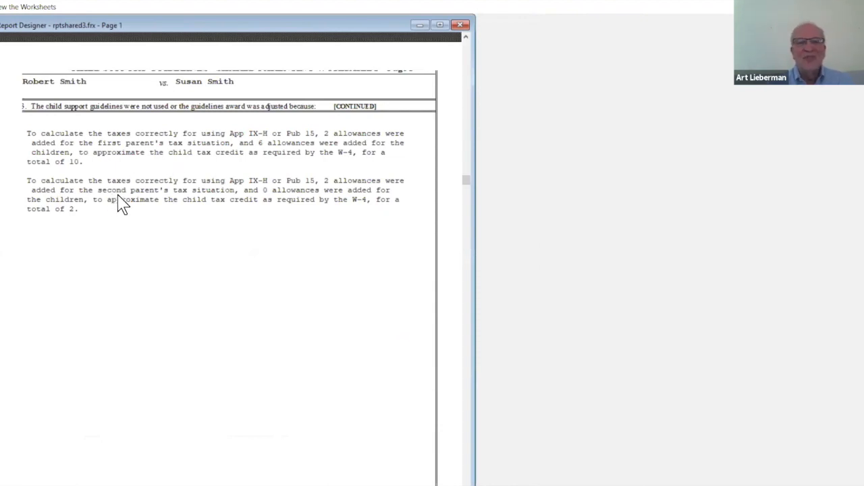
# - Read the continued adjustment explanations on the third page, and enlarge the Child Care Worksheet preview to review it
pyautogui.scroll(-5, 296, 289)
pyautogui.scroll(4, 295, 280)
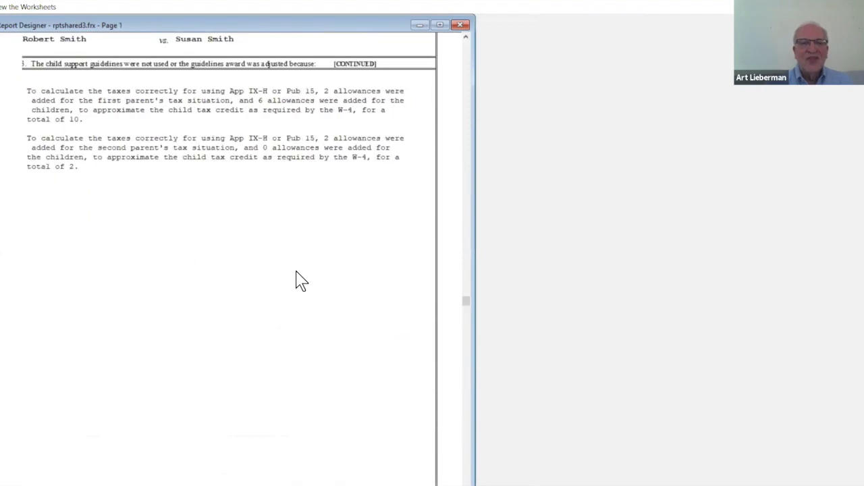
pyautogui.scroll(3, 296, 272)
pyautogui.scroll(-2, 295, 273)
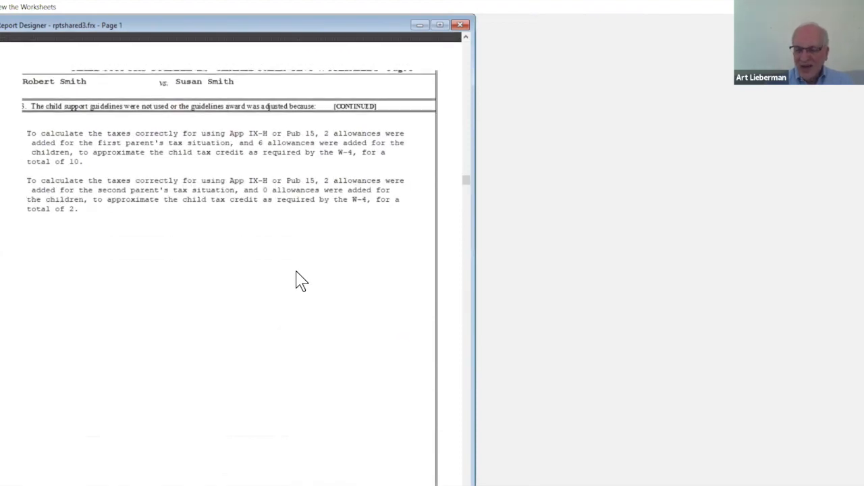
pyautogui.press('Escape')
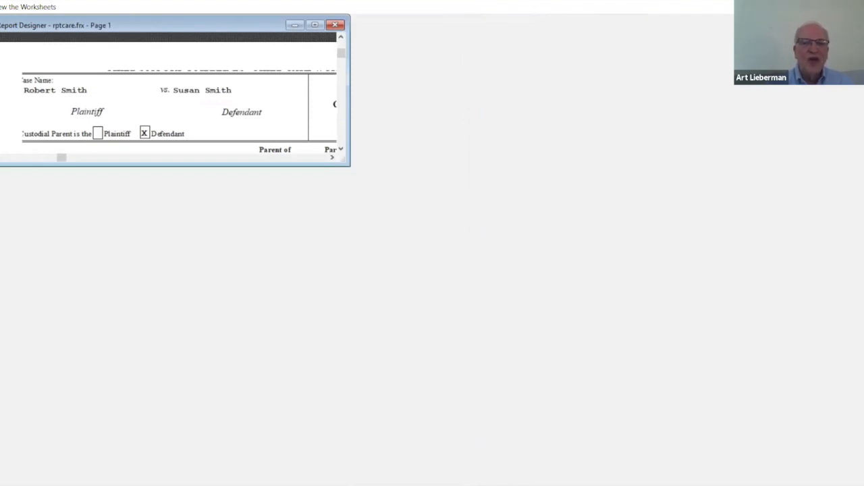
pyautogui.moveTo(348, 164); pyautogui.dragTo(517, 484)
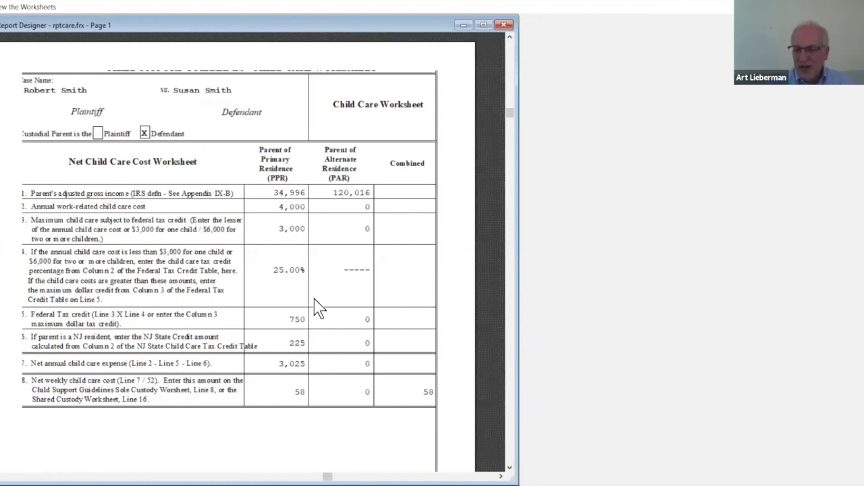
pyautogui.press('Escape')
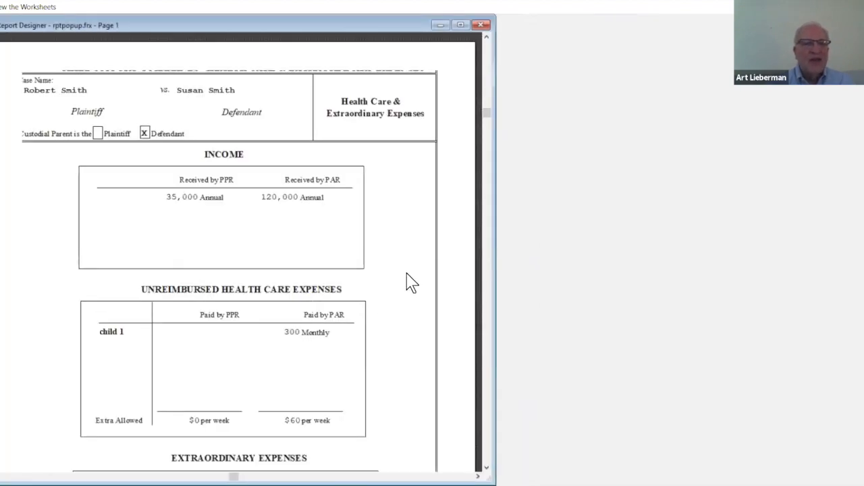
# - Review the Health Care & Extraordinary Expenses page and the Taxes page, and finish the preview
pyautogui.scroll(-5, 405, 293)
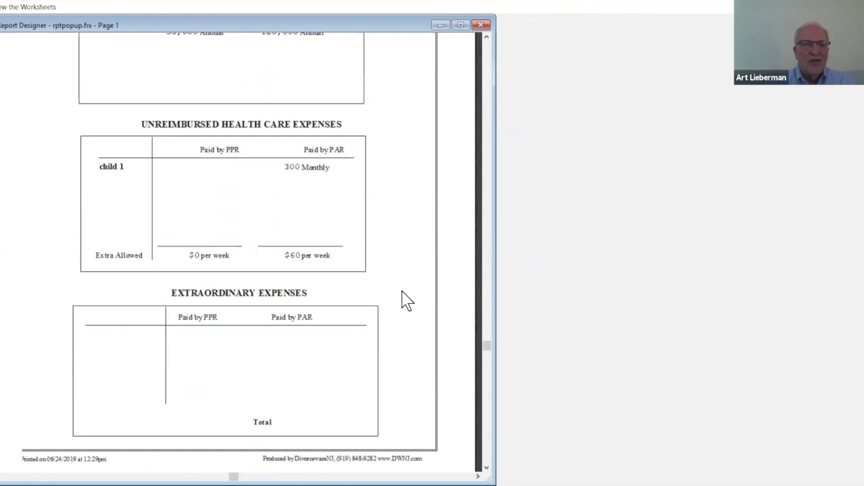
pyautogui.scroll(-2, 405, 301)
pyautogui.scroll(4, 405, 301)
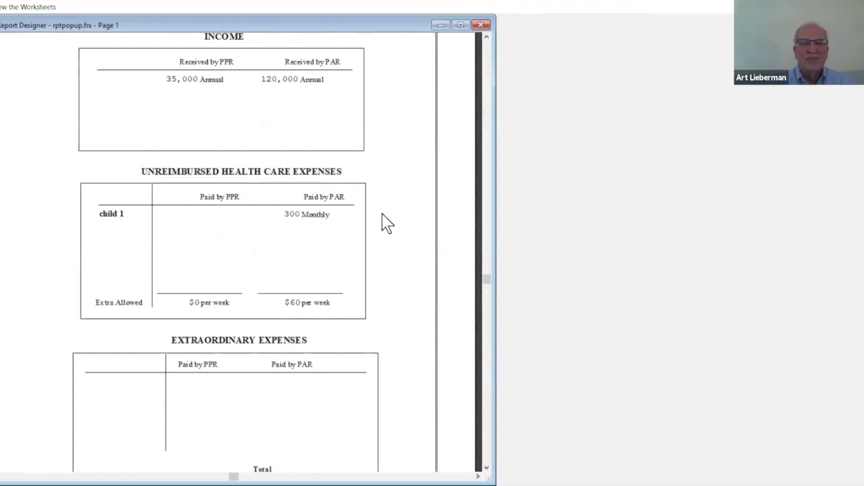
pyautogui.scroll(2, 387, 224)
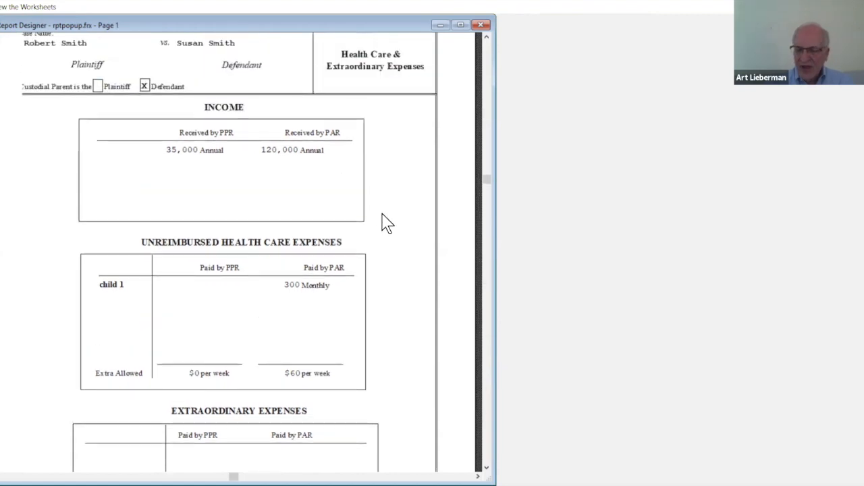
pyautogui.press('Escape')
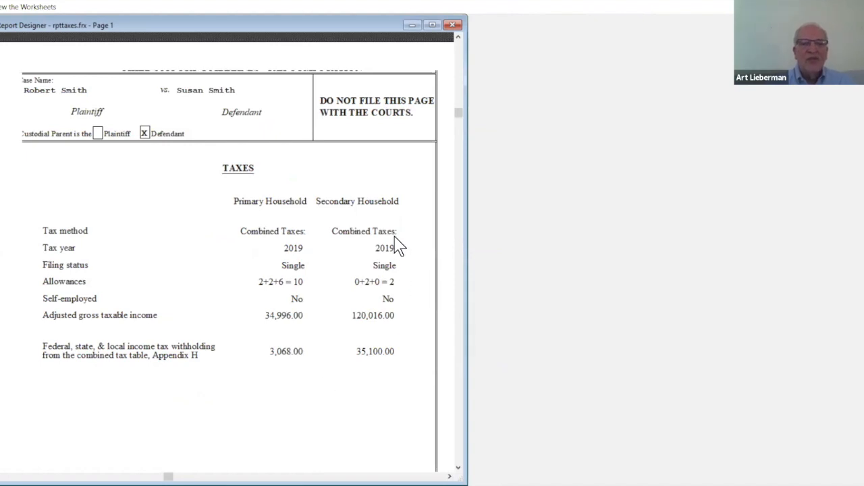
pyautogui.press('Escape')
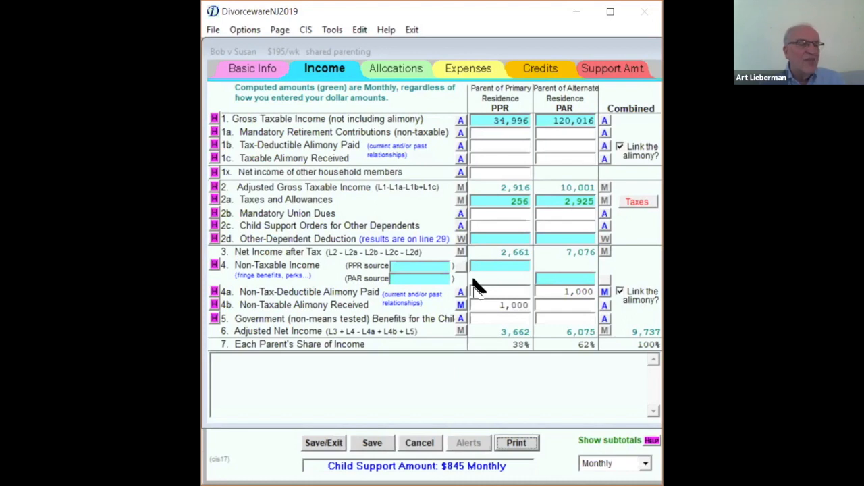
# - Start printing all pages of the forms to check which printers are available, and cancel without printing
pyautogui.click(518, 448)
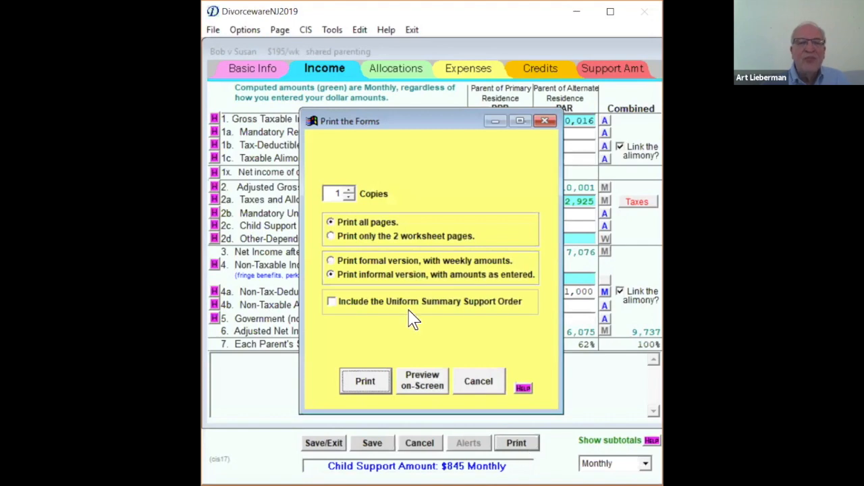
pyautogui.click(368, 385)
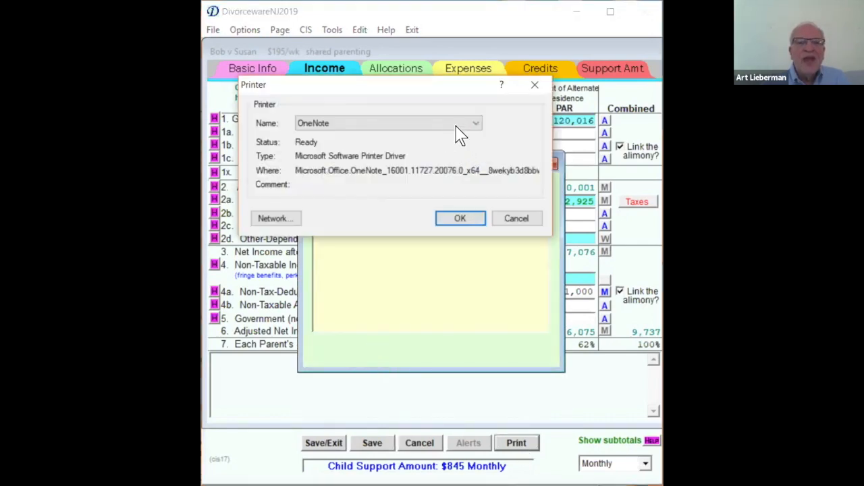
pyautogui.click(477, 126)
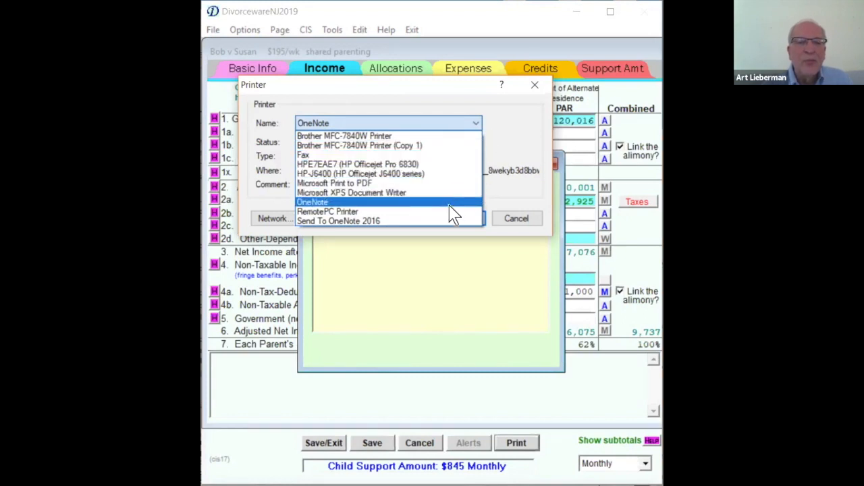
pyautogui.click(522, 132)
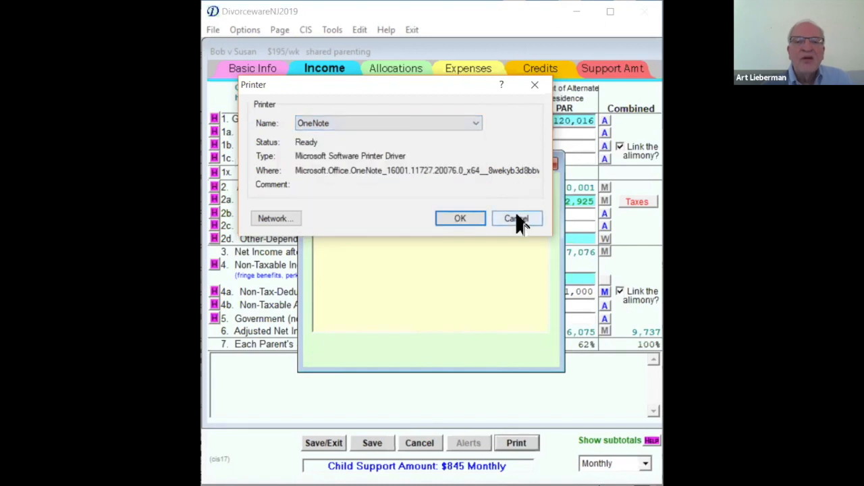
pyautogui.click(519, 222)
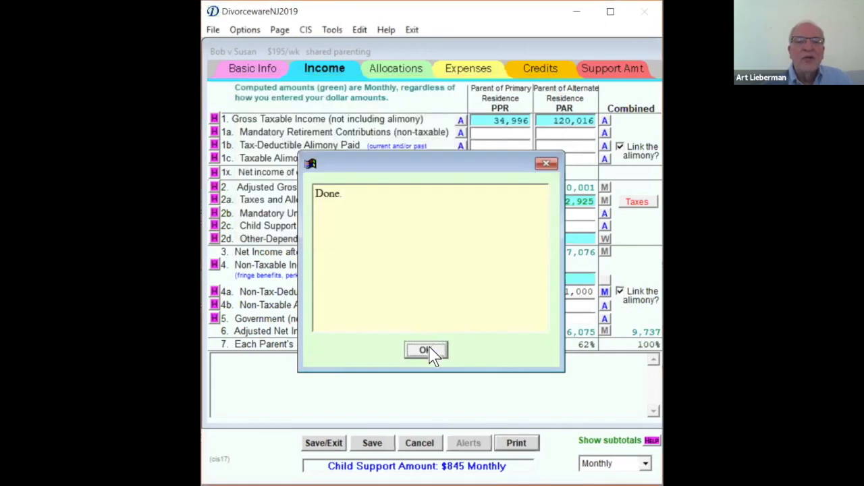
pyautogui.click(430, 354)
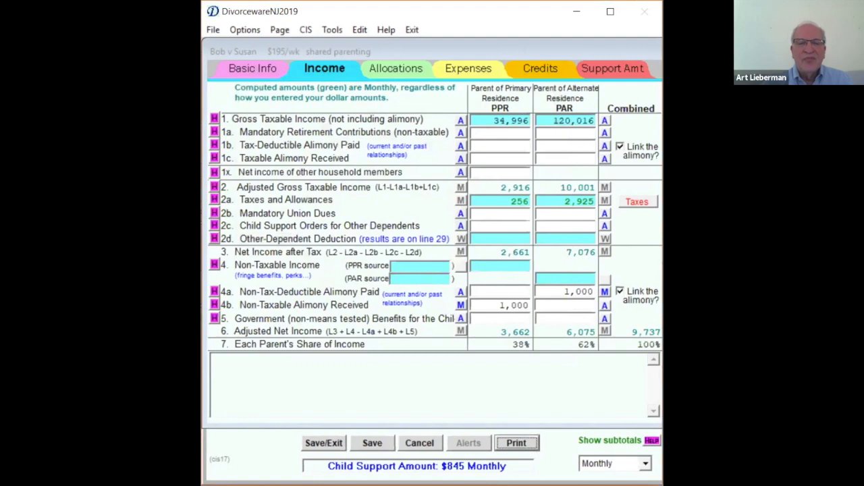
pyautogui.click(515, 446)
pyautogui.click(355, 384)
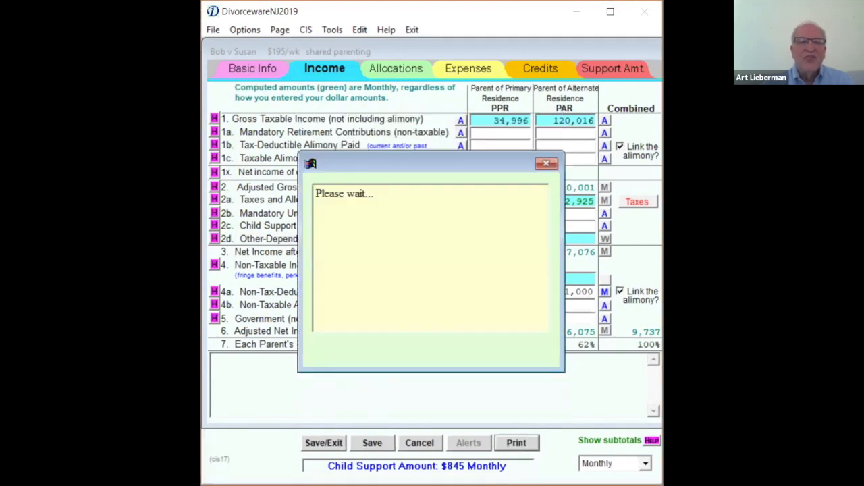
pyautogui.click(389, 125)
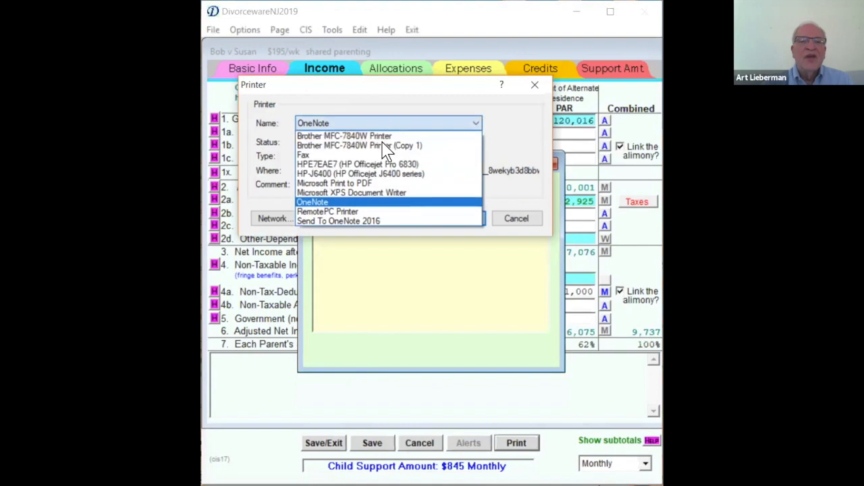
pyautogui.click(515, 221)
pyautogui.click(515, 224)
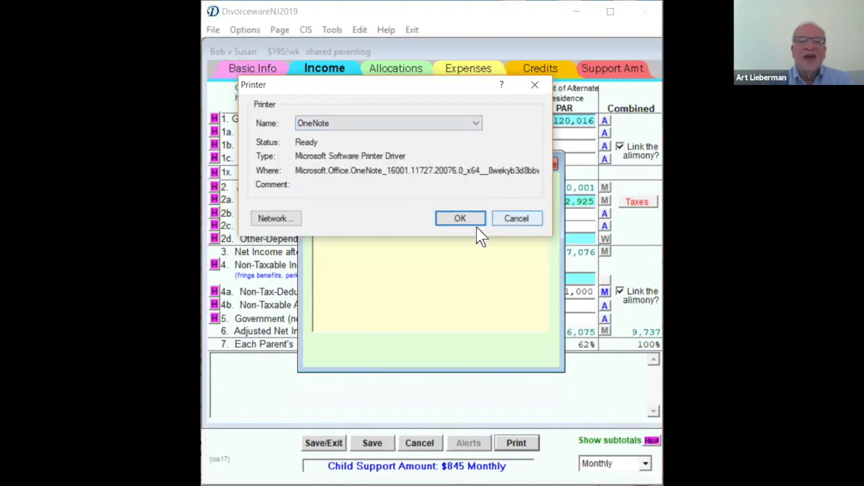
pyautogui.click(518, 222)
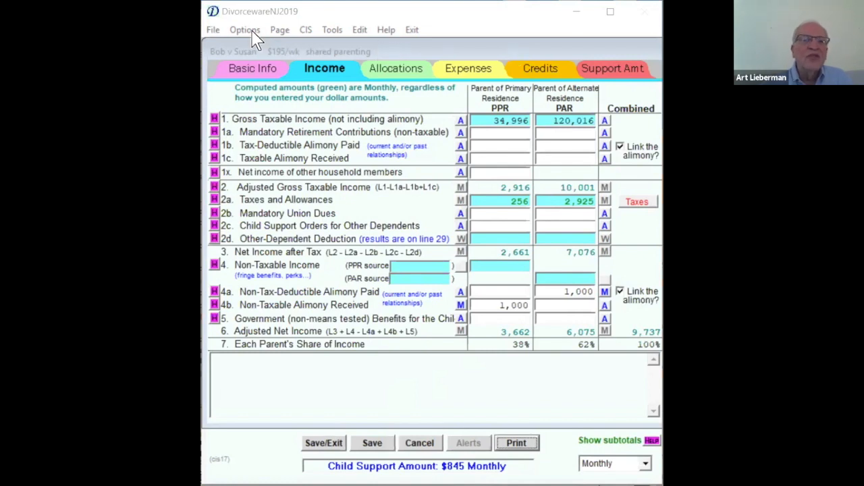
# - Open the Appendix IX-F Schedule of Awards, browse to its end and look up the income row starting with 36
pyautogui.click(214, 30)
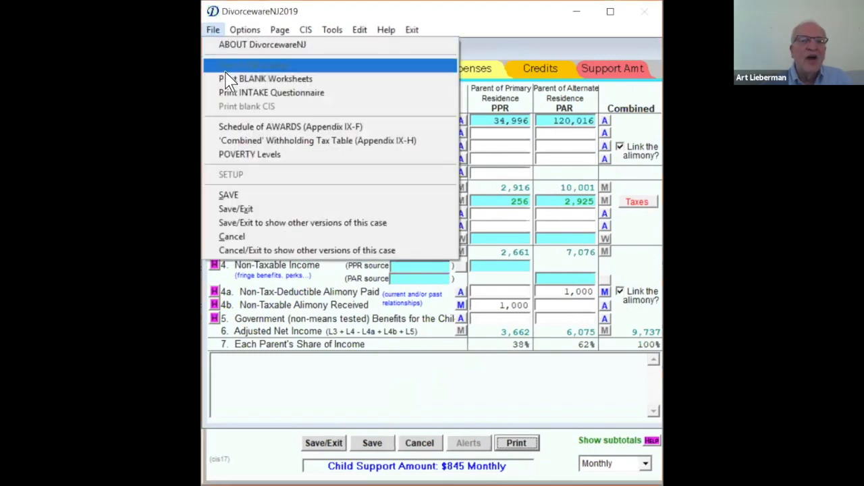
pyautogui.click(275, 127)
pyautogui.scroll(-1, 604, 180)
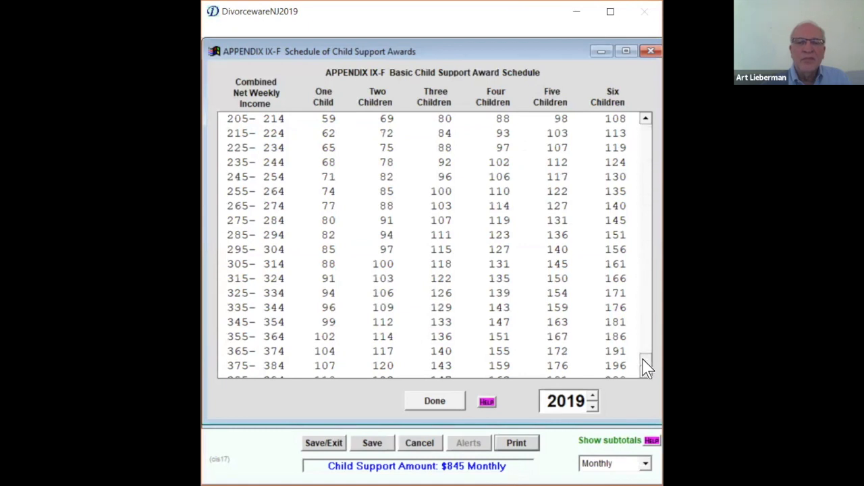
pyautogui.moveTo(647, 368); pyautogui.dragTo(647, 370)
pyautogui.scroll(-1, 402, 328)
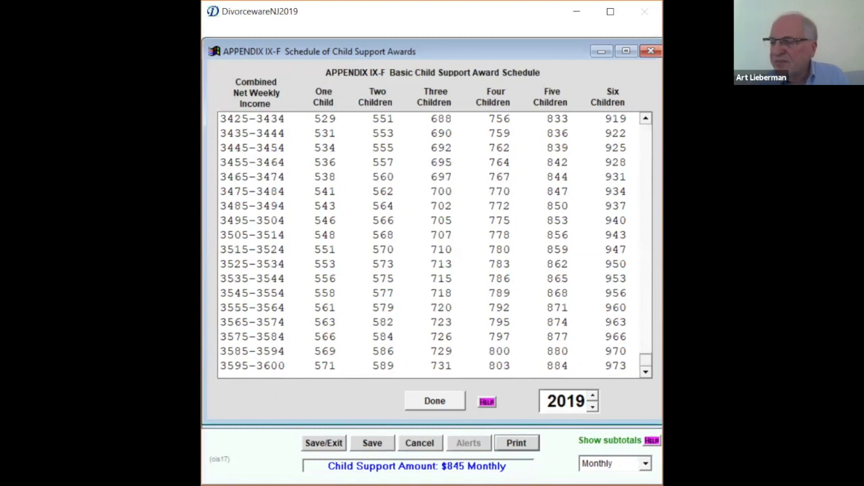
pyautogui.write('36')
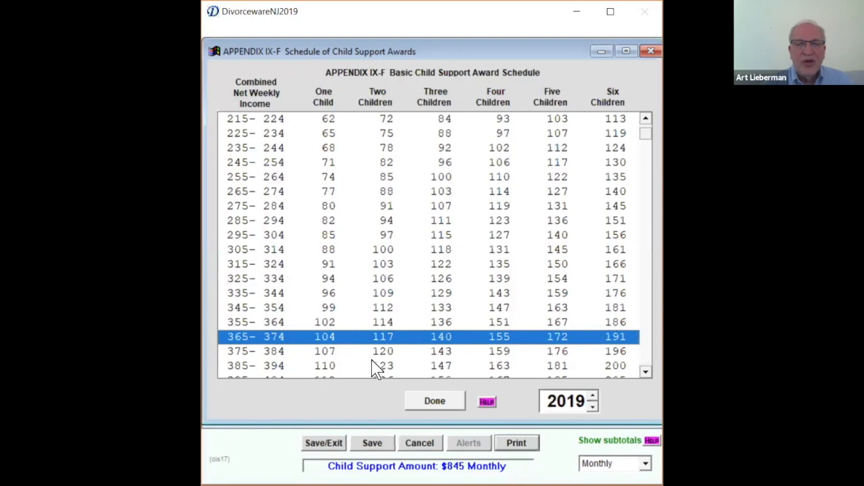
# - Close the award schedule and set the PAR's taxable income to 250000 annually in the income sources
pyautogui.click(428, 399)
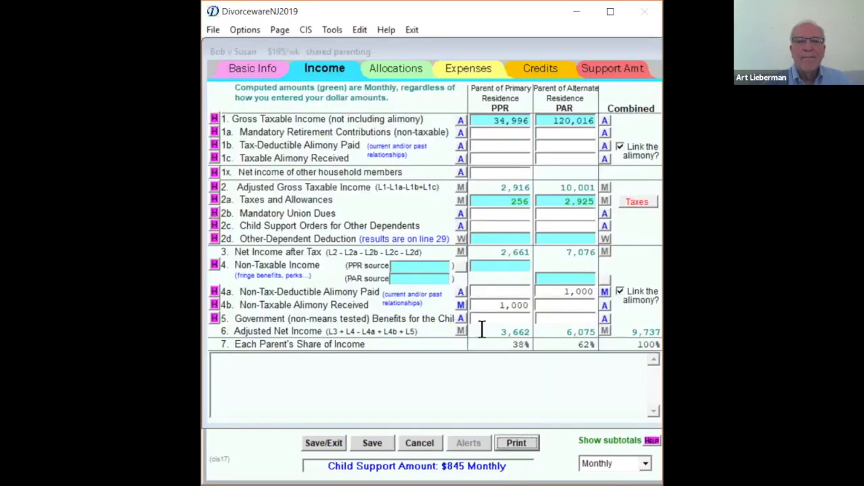
pyautogui.click(547, 120)
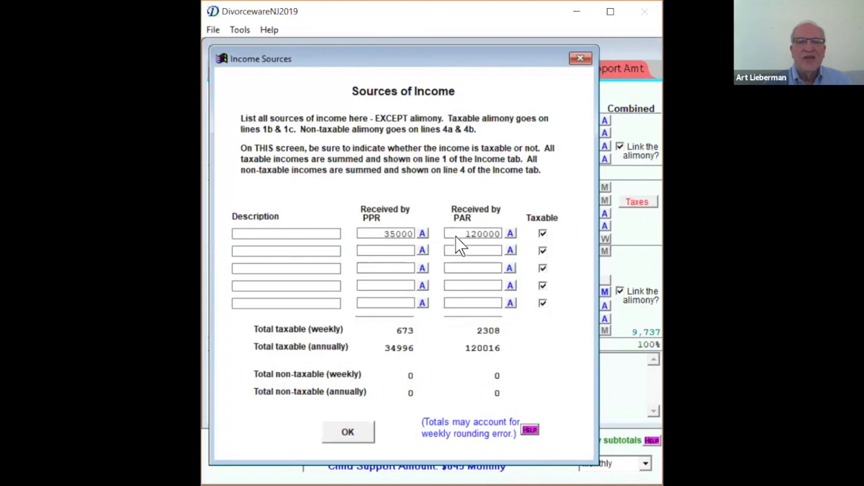
pyautogui.doubleClick(457, 235)
pyautogui.write('235')
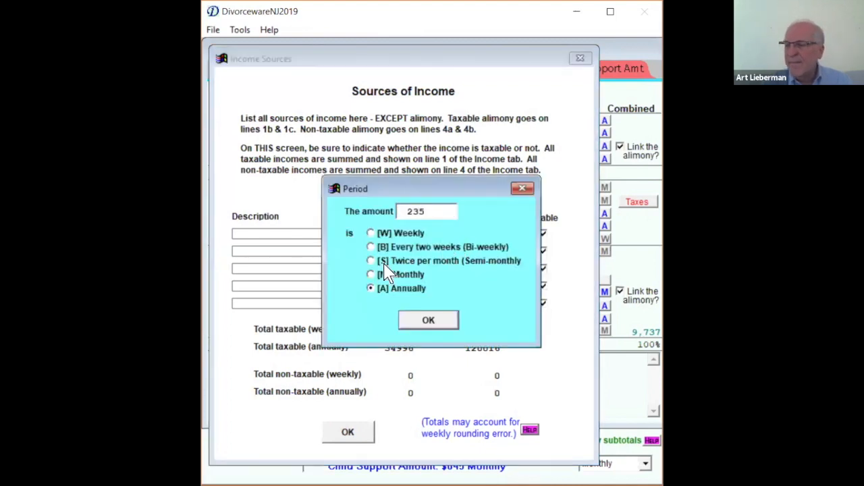
pyautogui.press('BackSpace')
pyautogui.press('BackSpace')
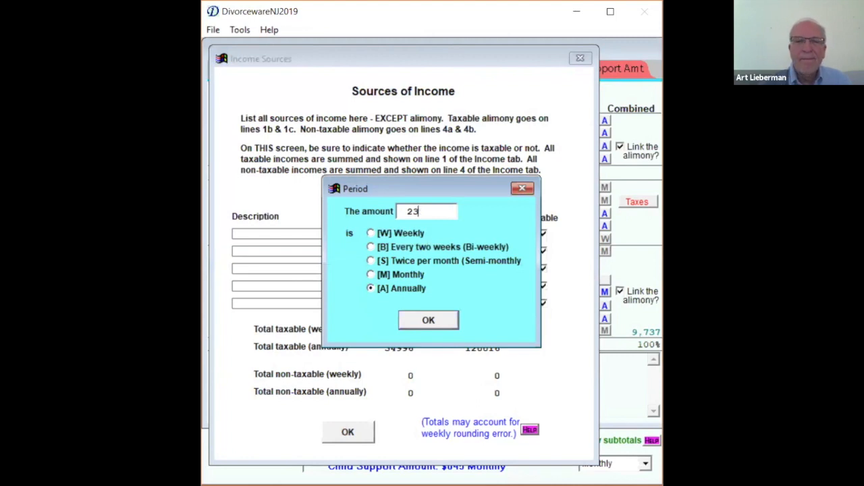
pyautogui.write('50000')
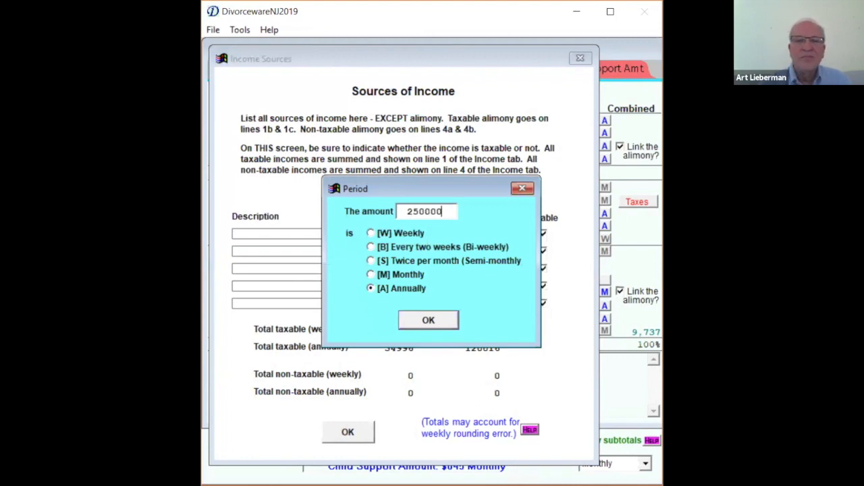
pyautogui.click(429, 321)
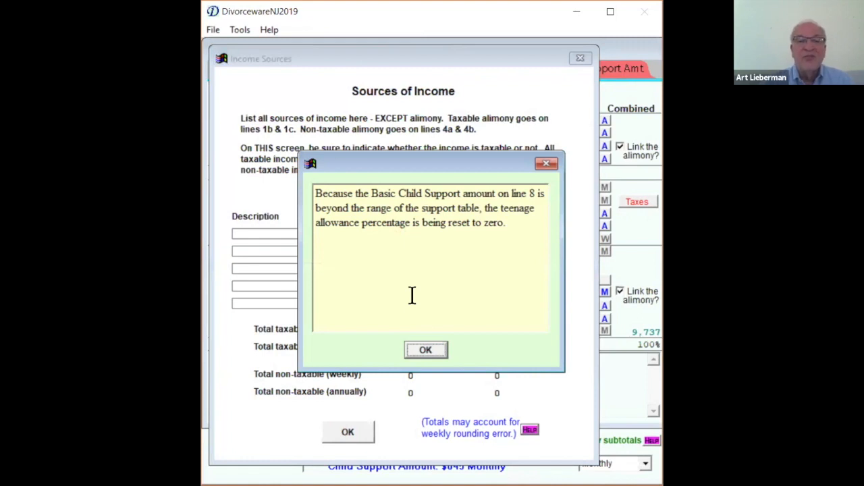
pyautogui.click(435, 350)
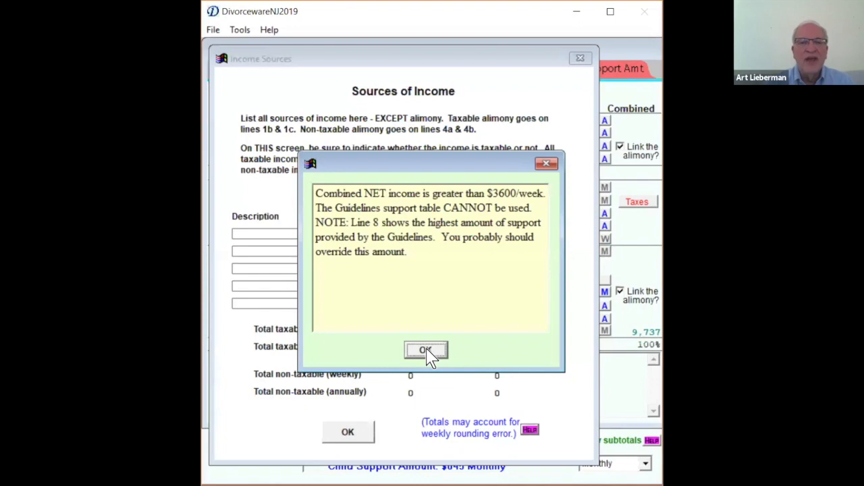
pyautogui.click(425, 350)
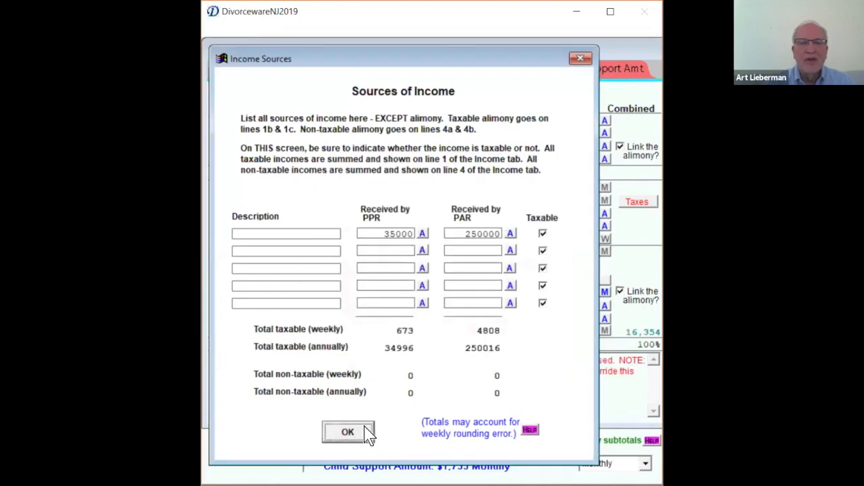
pyautogui.click(348, 432)
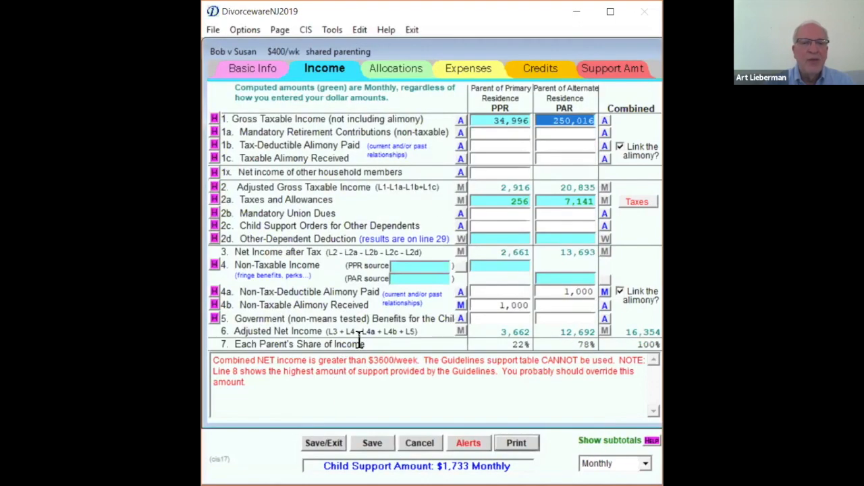
# - Review the line 8 Basic Child Support amount and its alert on the Allocations page, and check the Support Amt page
pyautogui.click(393, 73)
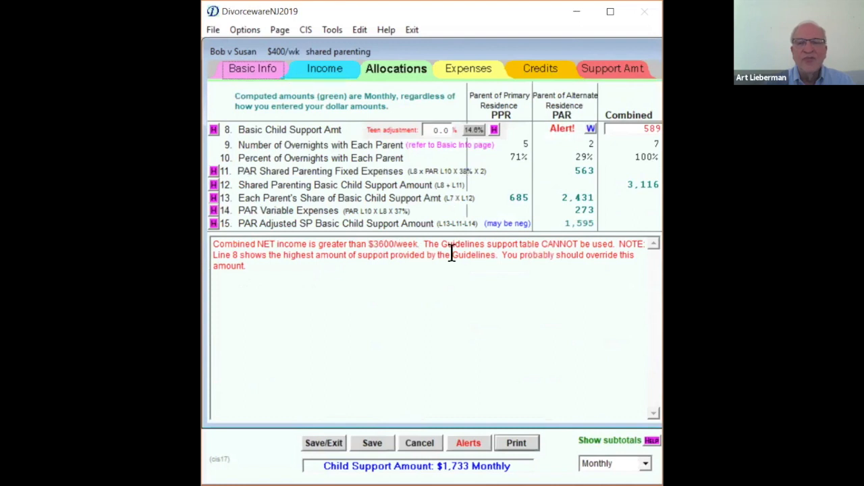
pyautogui.click(610, 128)
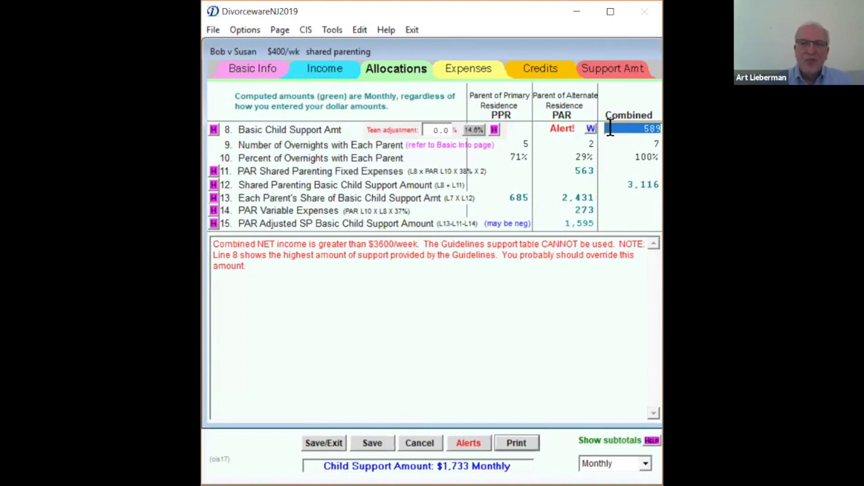
pyautogui.click(557, 336)
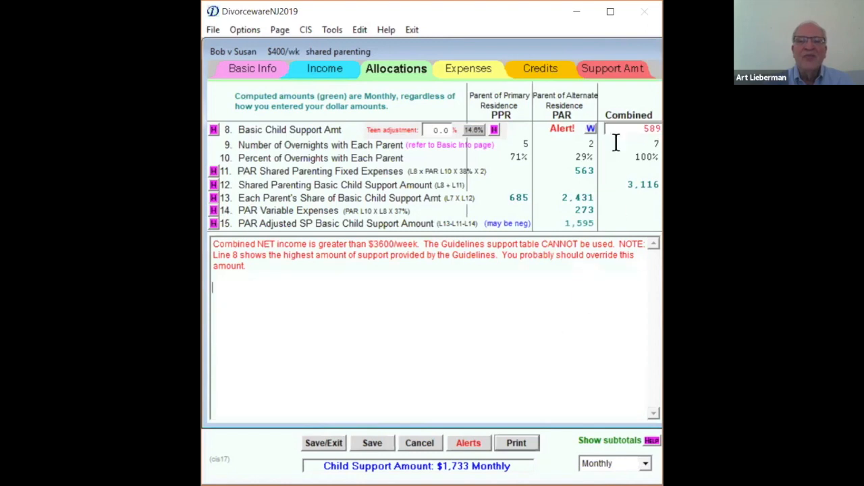
pyautogui.click(604, 70)
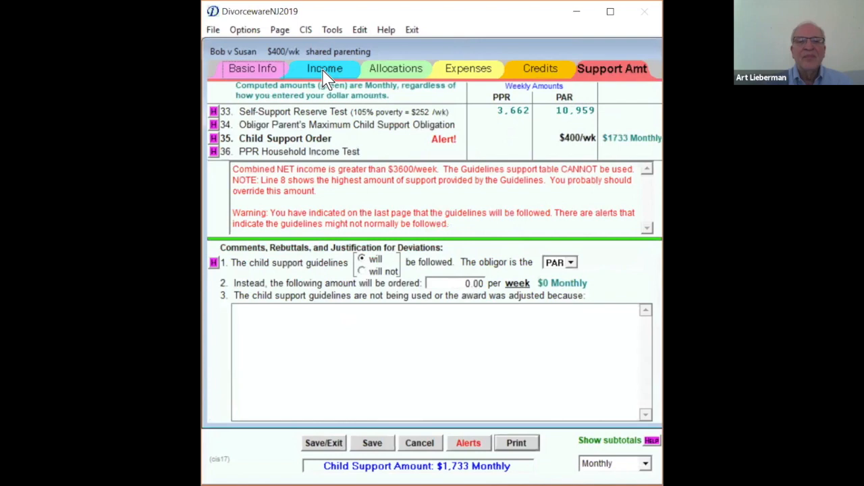
pyautogui.click(393, 73)
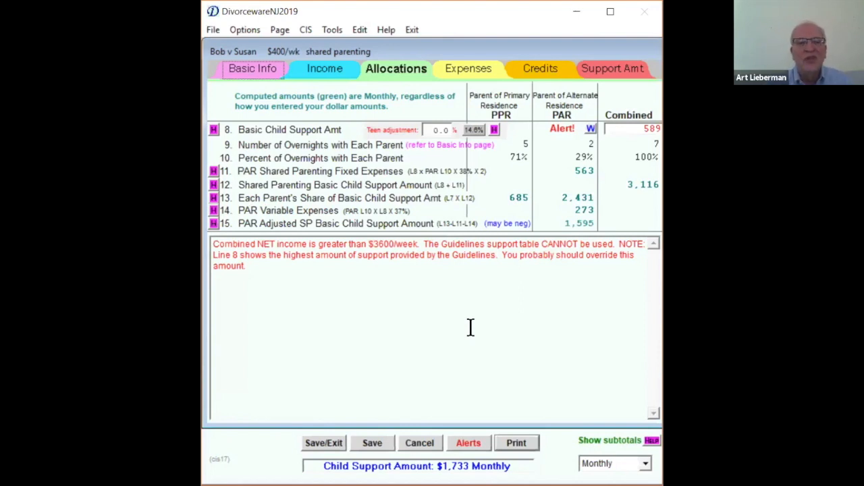
# - Set the PAR's taxable income to 120000 annually in the income sources
pyautogui.click(323, 67)
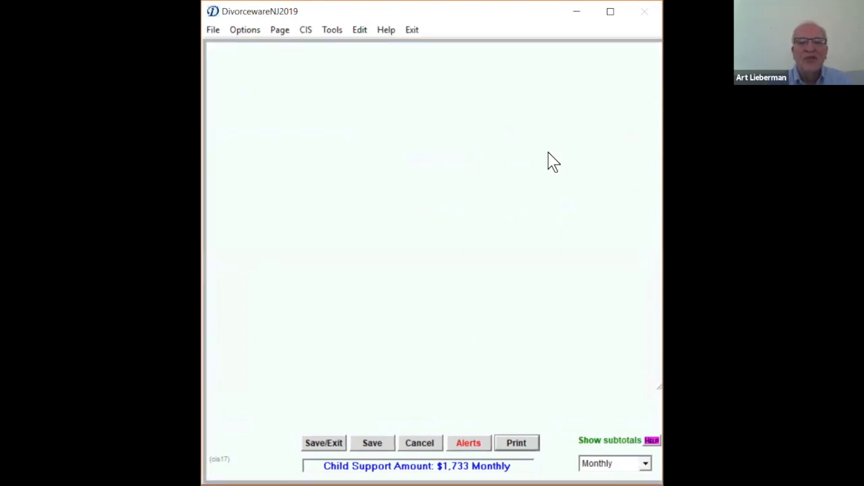
pyautogui.click(550, 118)
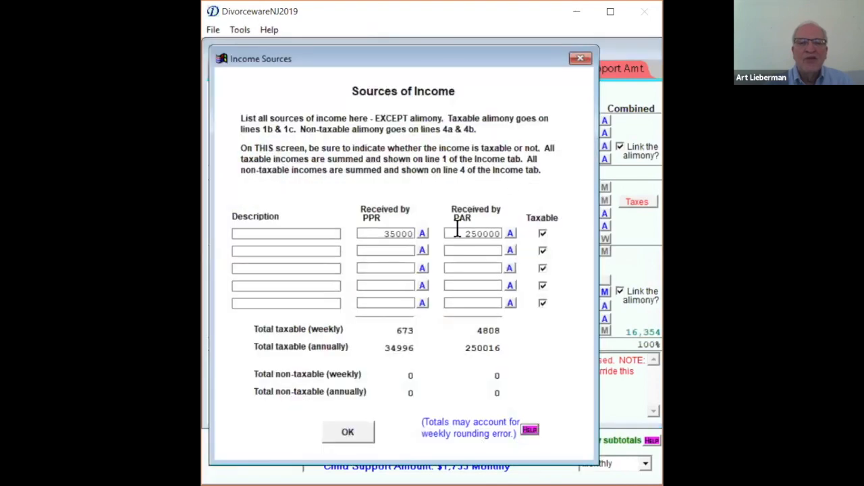
pyautogui.click(461, 234)
pyautogui.write('120000')
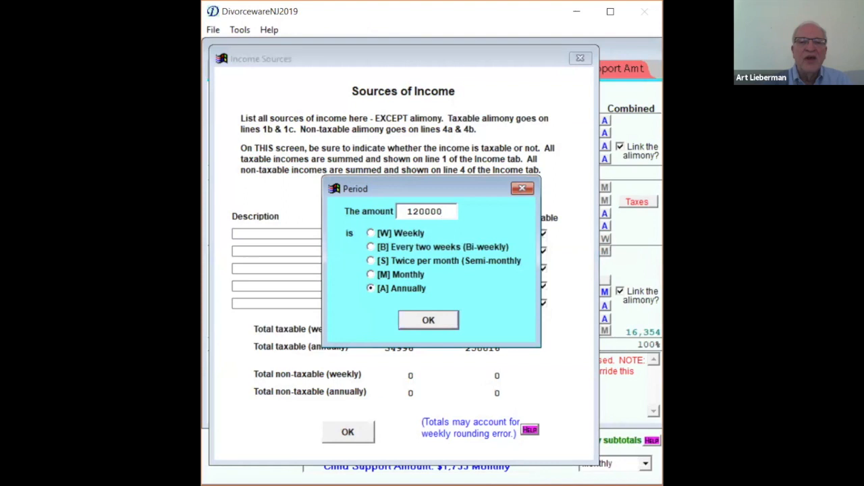
pyautogui.press('Return')
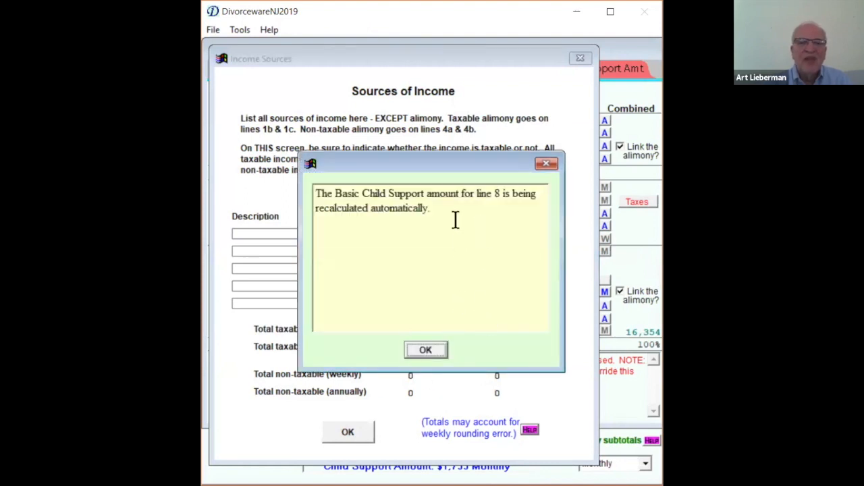
pyautogui.click(425, 350)
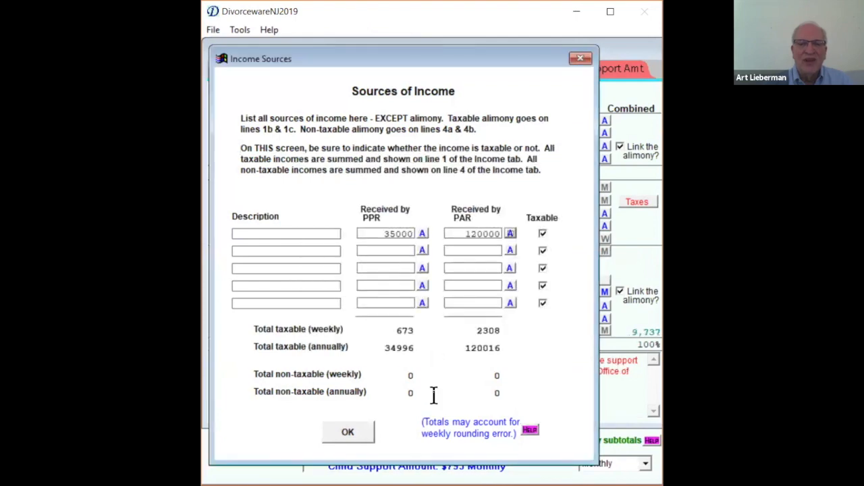
pyautogui.click(348, 433)
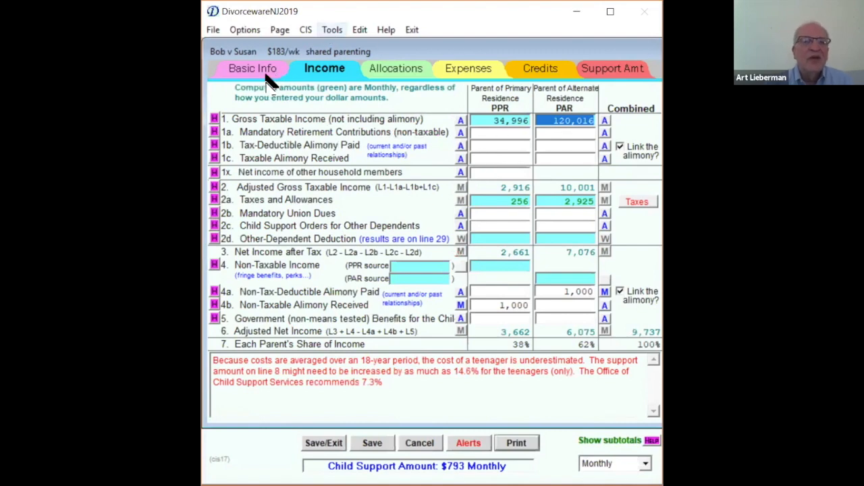
# - Consult the Appendix IX-F Schedule of Awards again and close it
pyautogui.click(212, 30)
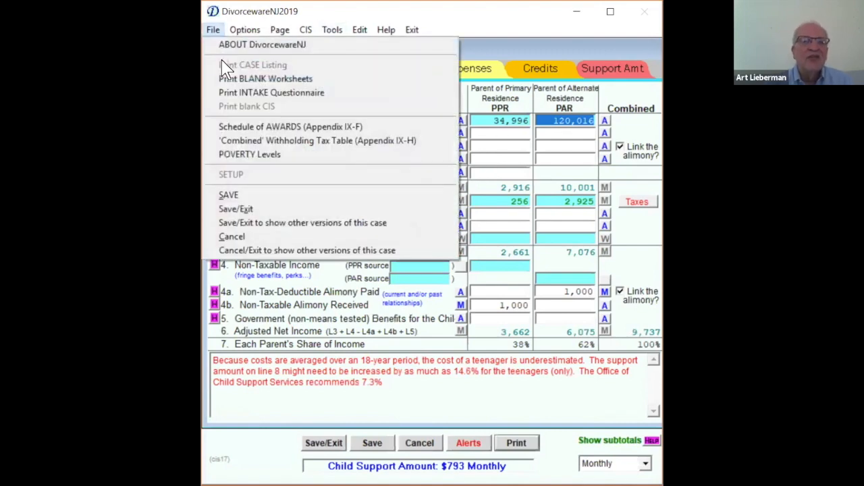
pyautogui.click(255, 130)
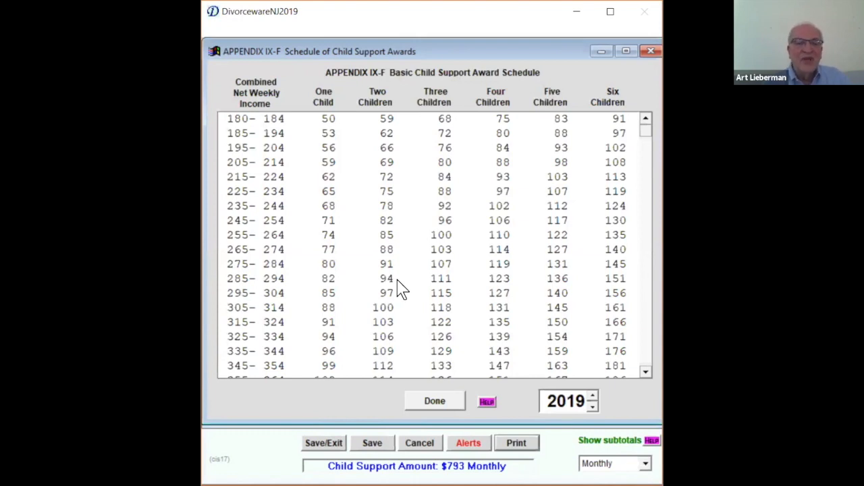
pyautogui.click(439, 409)
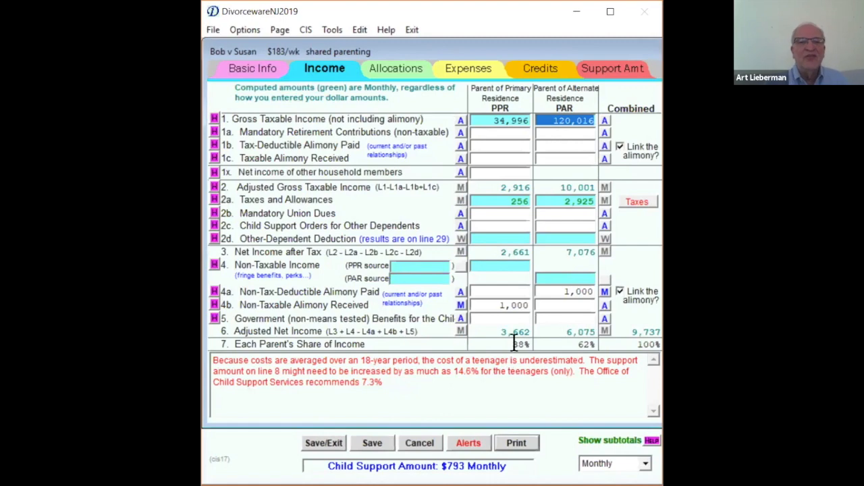
# - Change the non-custodial parent's overnights to 2 out of 4 in the basic case information
pyautogui.click(256, 71)
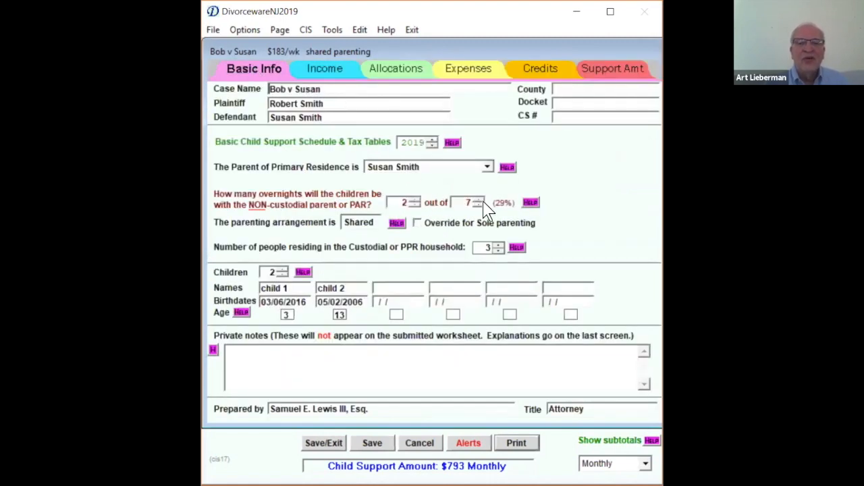
pyautogui.moveTo(463, 202); pyautogui.dragTo(481, 204)
pyautogui.write('4')
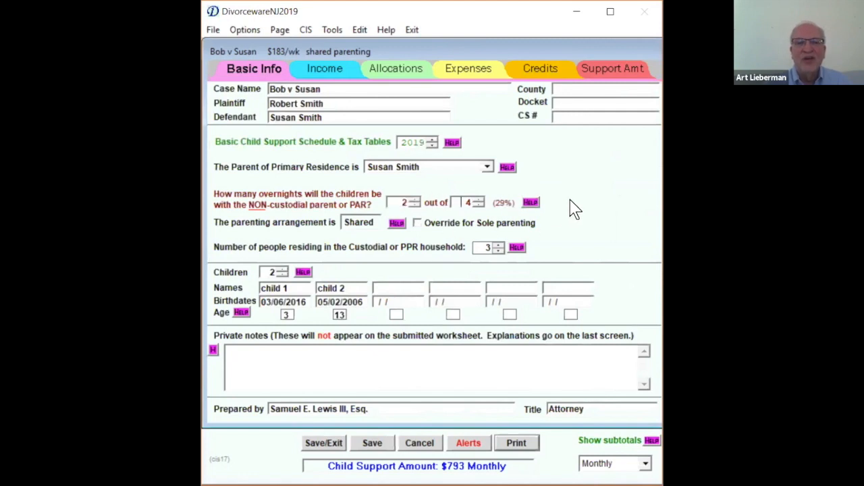
pyautogui.click(552, 290)
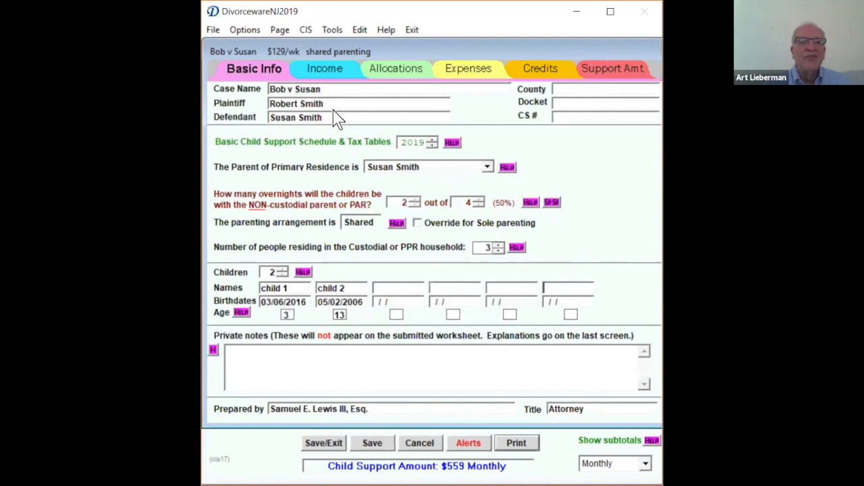
# - Compare the 50/50 support techniques and apply the Wunsch-Deffler vs Deffler approach to the case
pyautogui.click(245, 31)
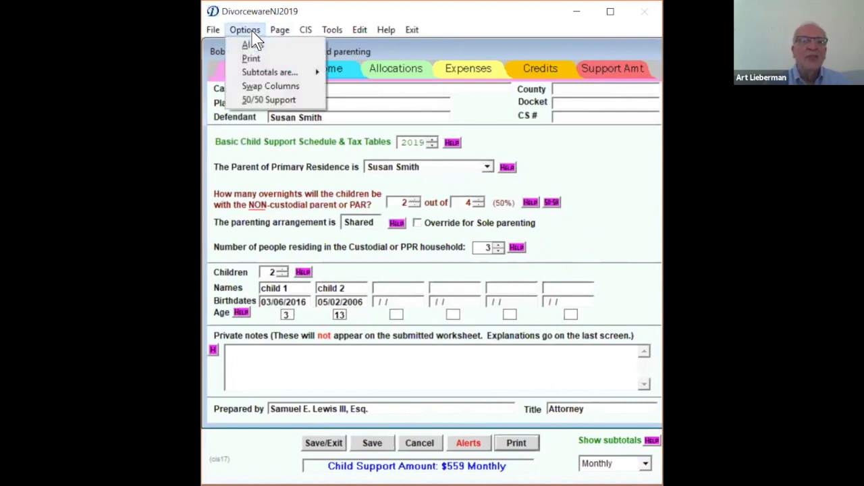
pyautogui.click(276, 101)
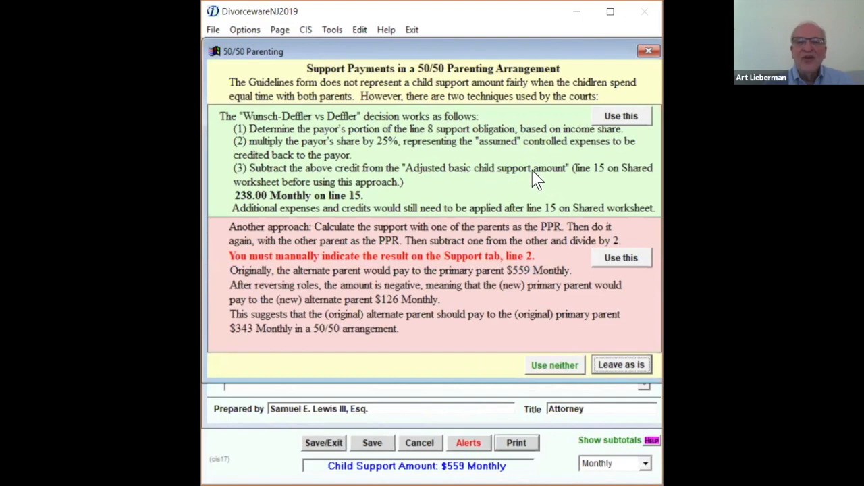
pyautogui.click(618, 116)
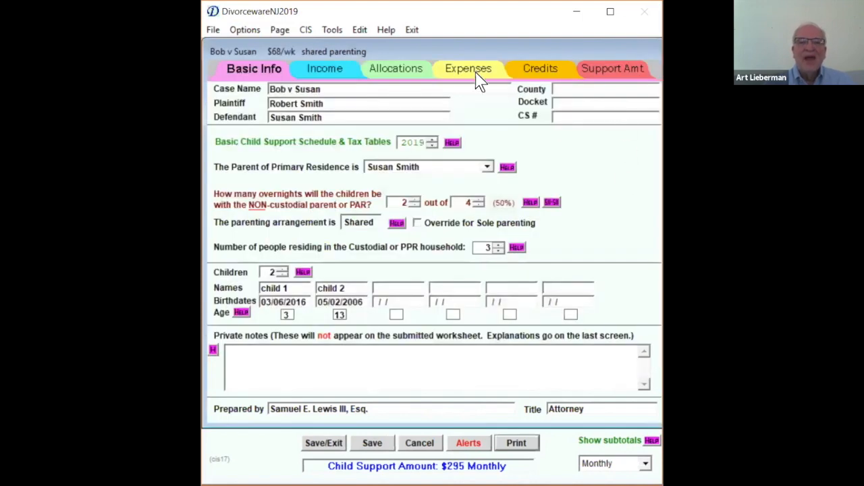
# - Set the teen adjustment for line 8, Basic Child Support Amt, to 7.3% on the Allocations page
pyautogui.click(343, 75)
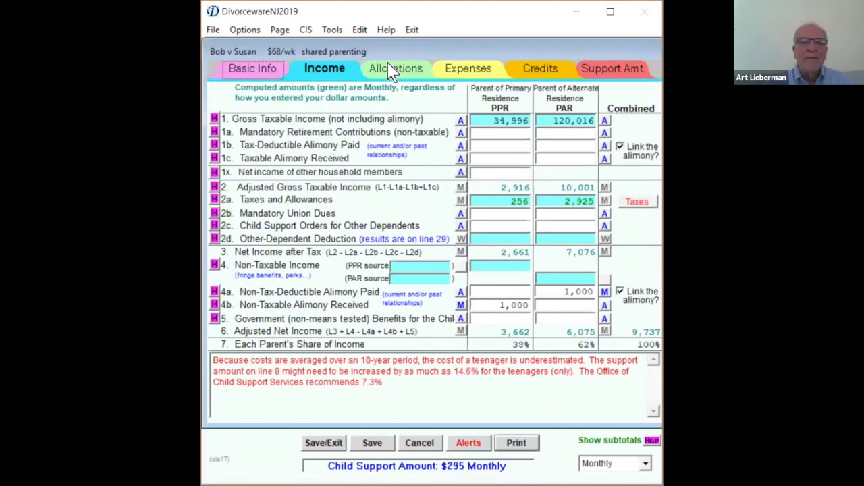
pyautogui.click(394, 72)
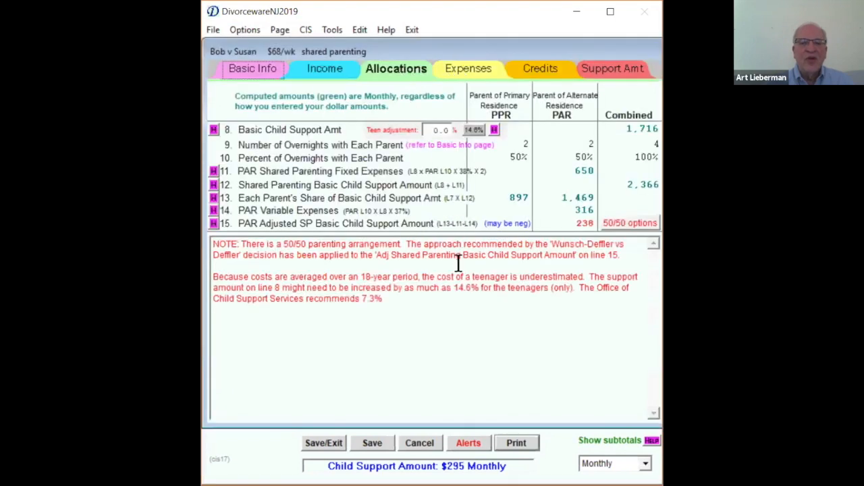
pyautogui.click(426, 129)
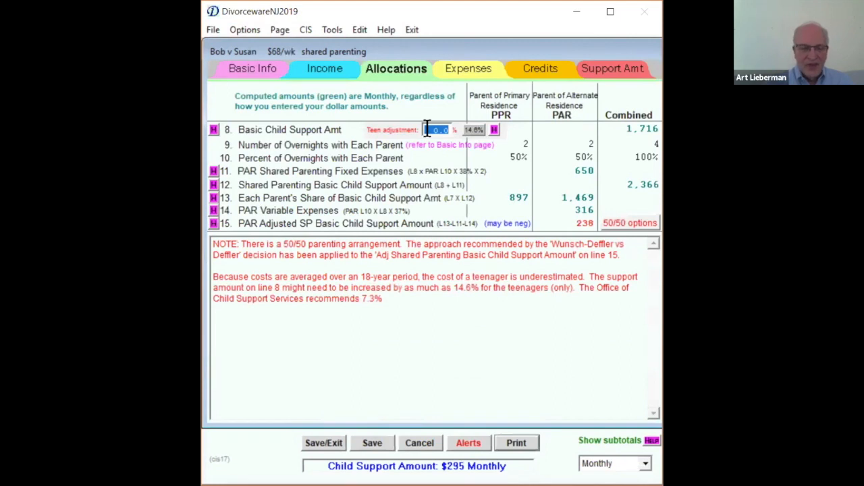
pyautogui.write('7.')
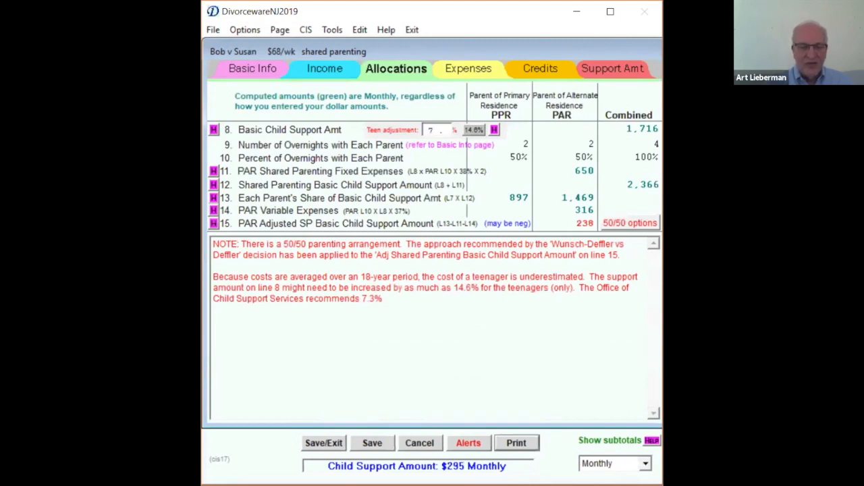
pyautogui.write('3')
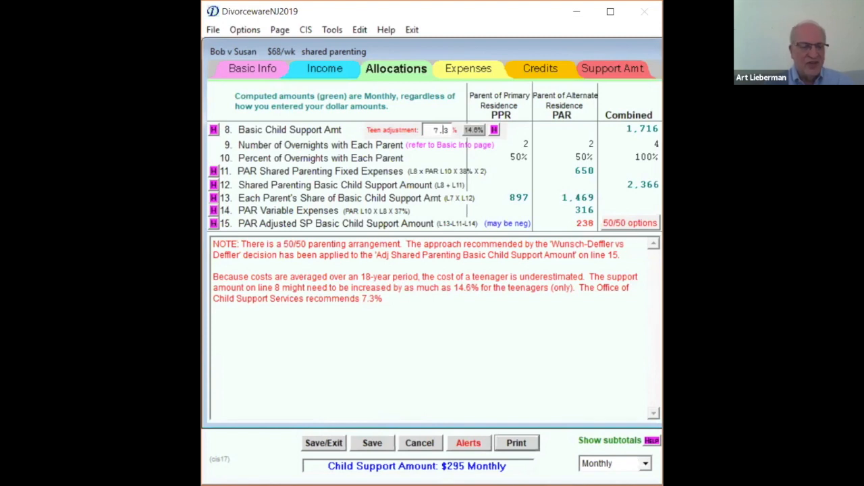
pyautogui.press('Tab')
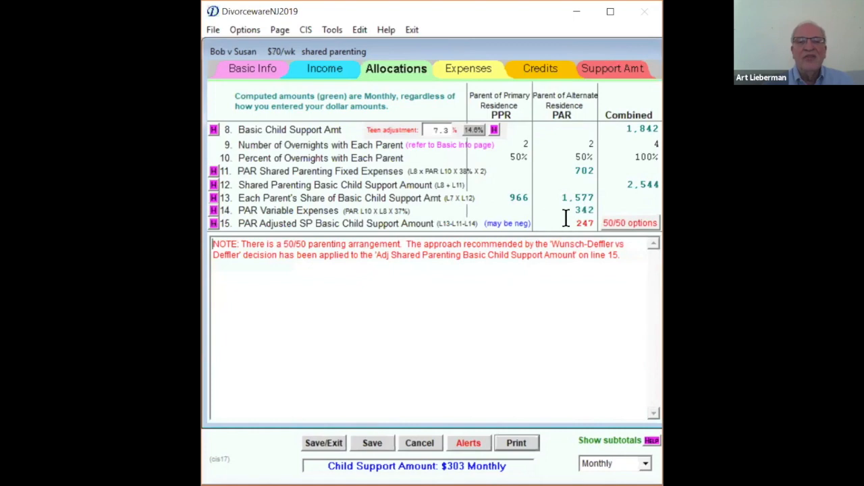
# - Review the 50/50 parenting support options again and keep the Wunsch-Deffler vs Deffler approach for line 15
pyautogui.click(609, 222)
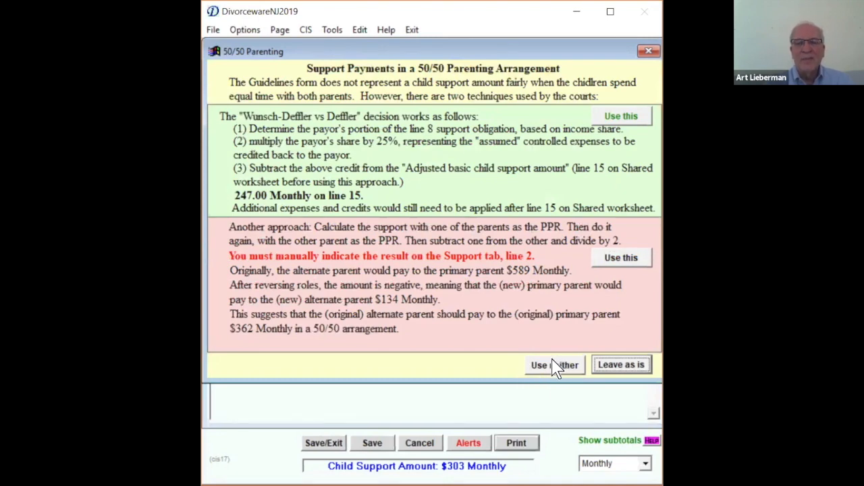
pyautogui.click(622, 121)
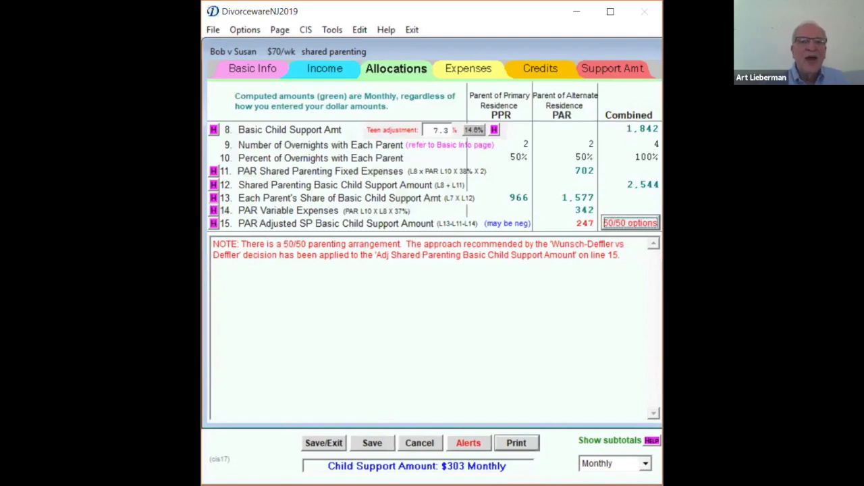
# - Choose the Other-Dependent Deduction for the alternate parent from line 2d and open that parent's Other-Dependent worksheet
pyautogui.click(320, 76)
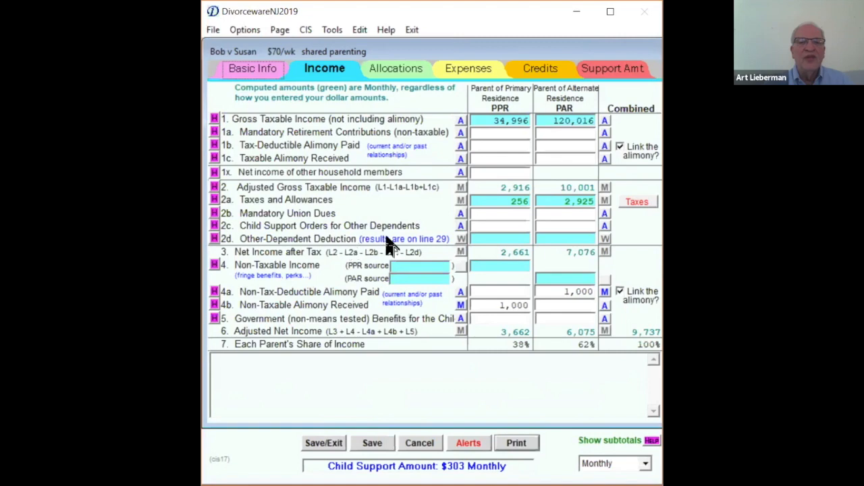
pyautogui.click(497, 245)
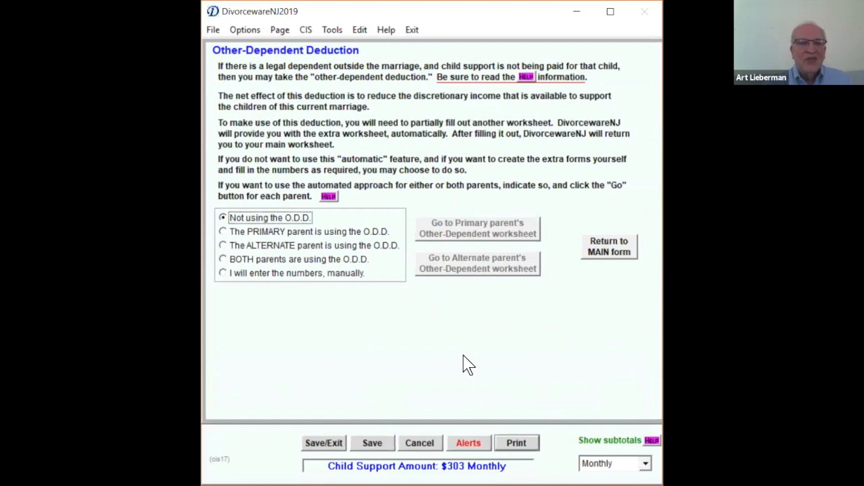
pyautogui.click(290, 249)
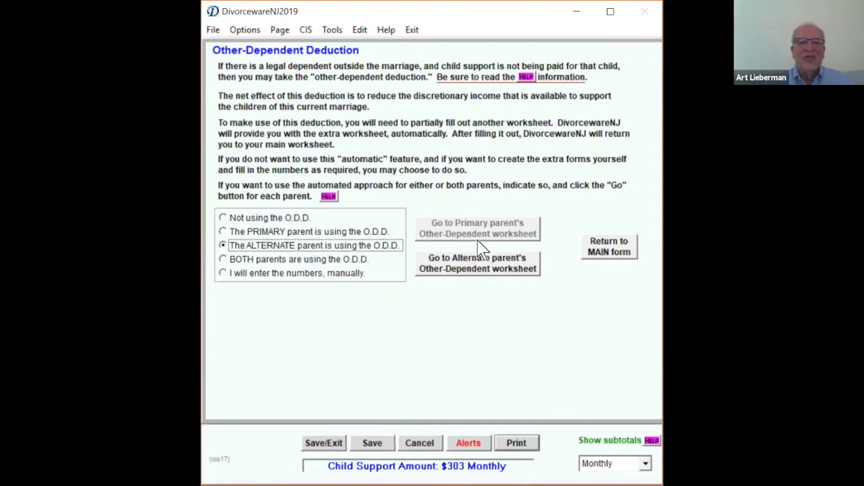
pyautogui.click(478, 269)
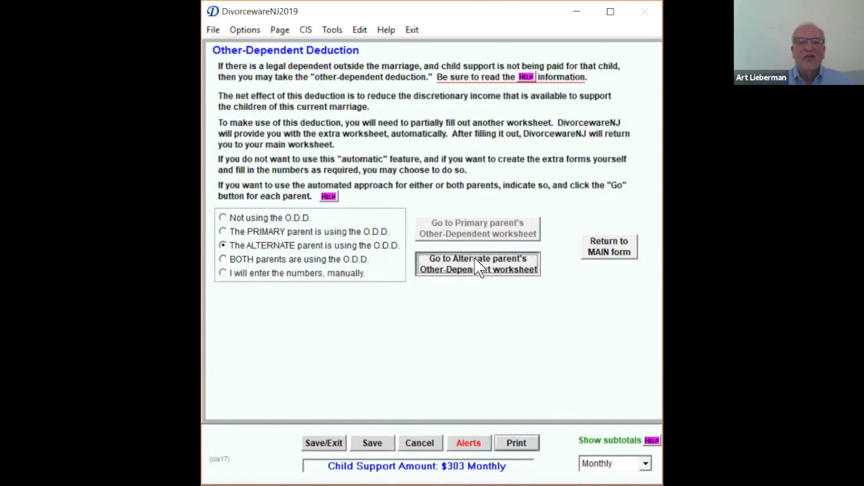
pyautogui.click(426, 350)
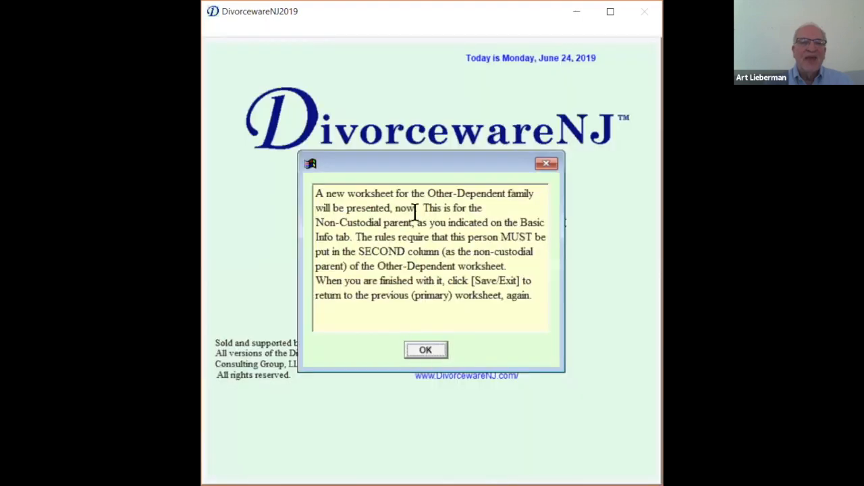
pyautogui.click(424, 353)
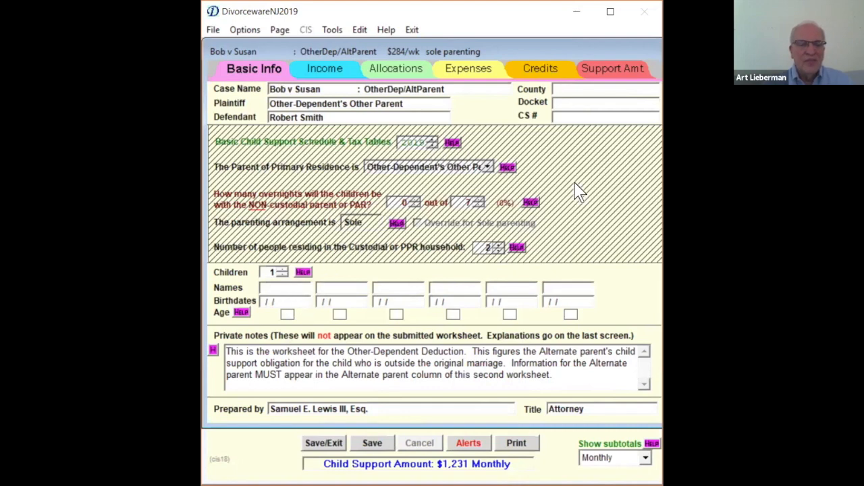
# - Enter "child 3" as the child's name and fill in the birthdate in the Other-Dependent worksheet's basic information
pyautogui.write('child')
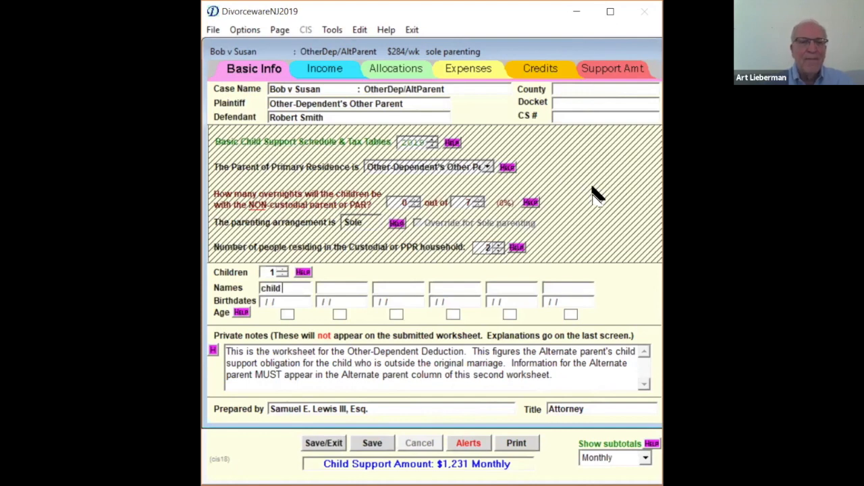
pyautogui.write(' 3')
pyautogui.press('Tab')
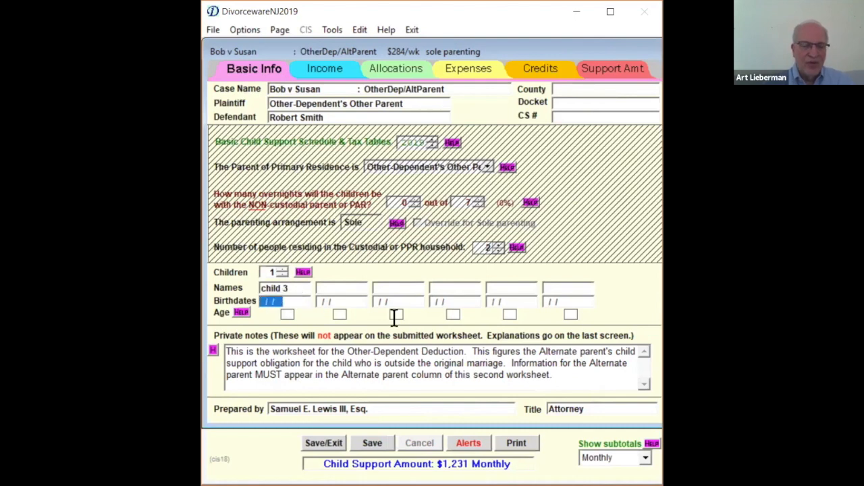
pyautogui.write('04/07/')
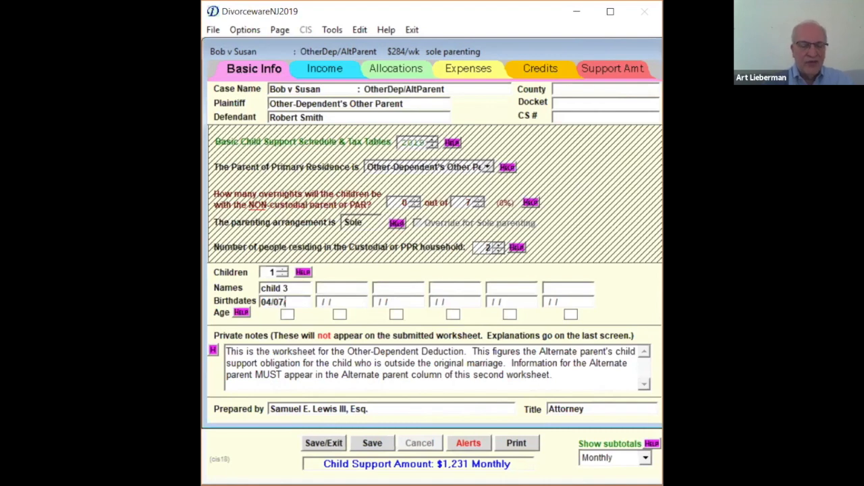
pyautogui.write('2018')
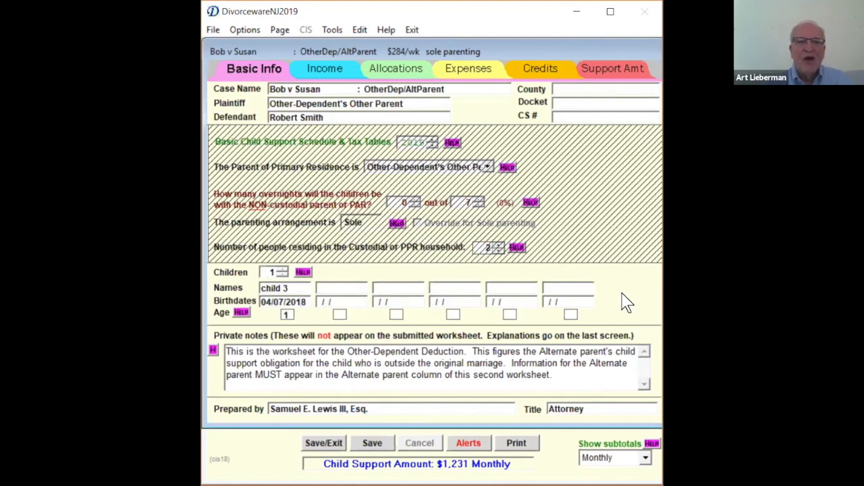
# - Enter 70000 annually as the custodial parent's taxable income source for line 1
pyautogui.click(324, 71)
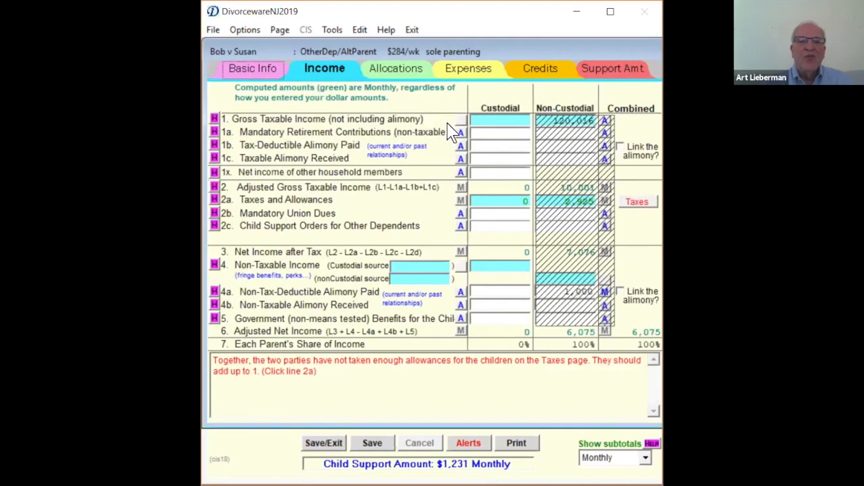
pyautogui.click(473, 118)
pyautogui.click(376, 233)
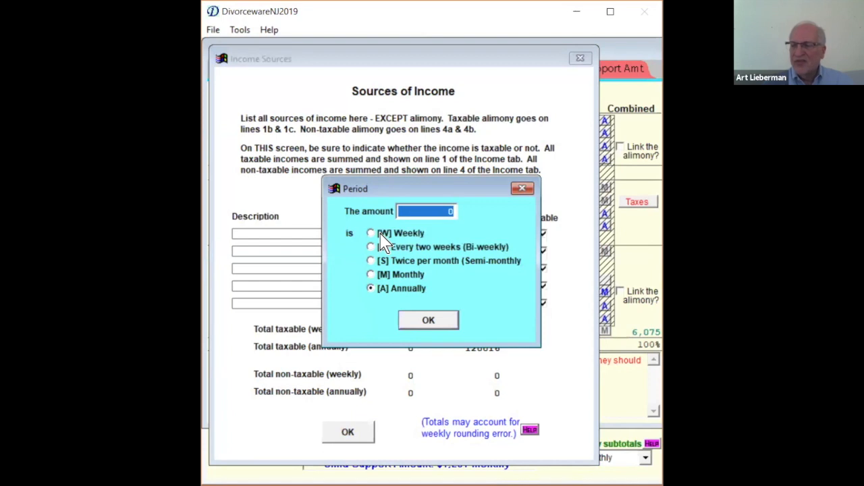
pyautogui.write('700000')
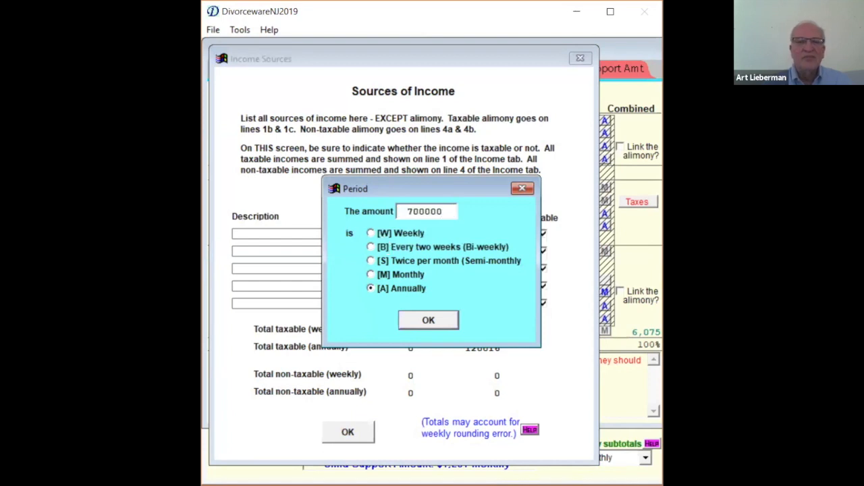
pyautogui.press('BackSpace')
pyautogui.press('Return')
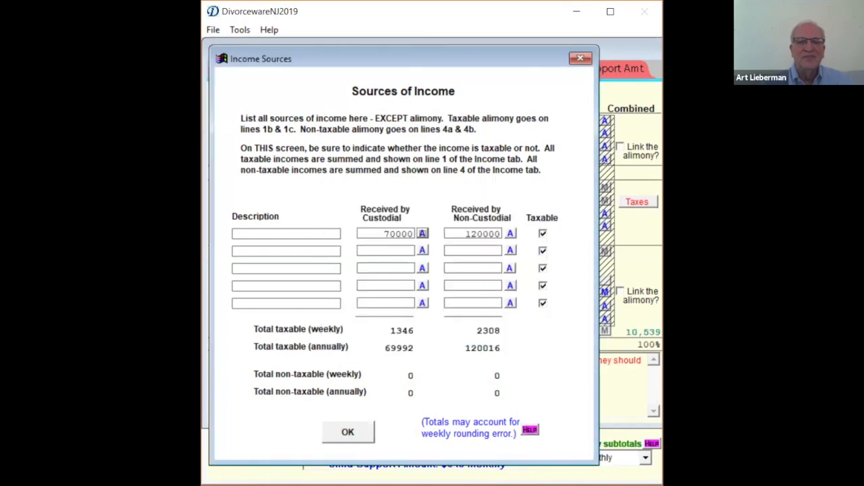
pyautogui.click(348, 432)
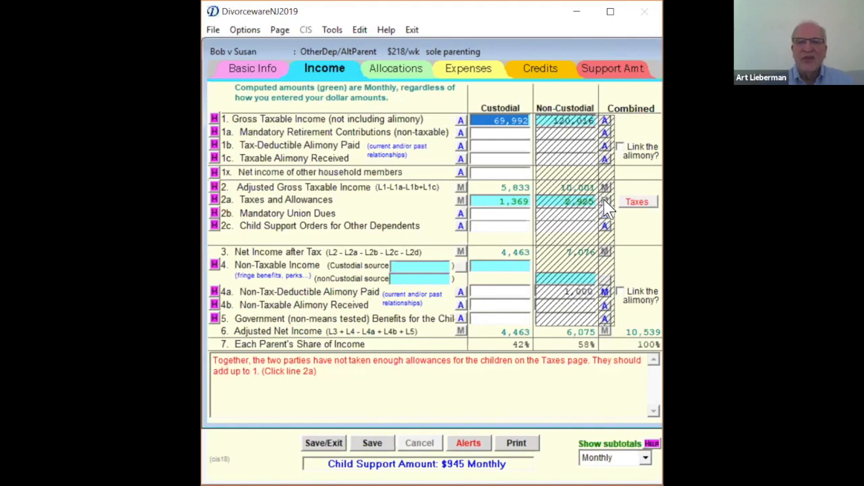
# - Review the tax determination methods and set the primary household's children claimed for tax credits to 1 in the Taxes Worksheet
pyautogui.click(642, 203)
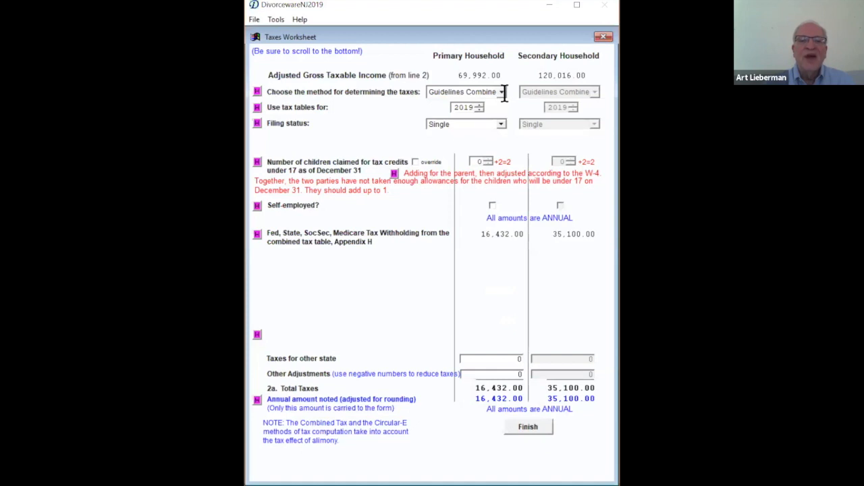
pyautogui.click(501, 93)
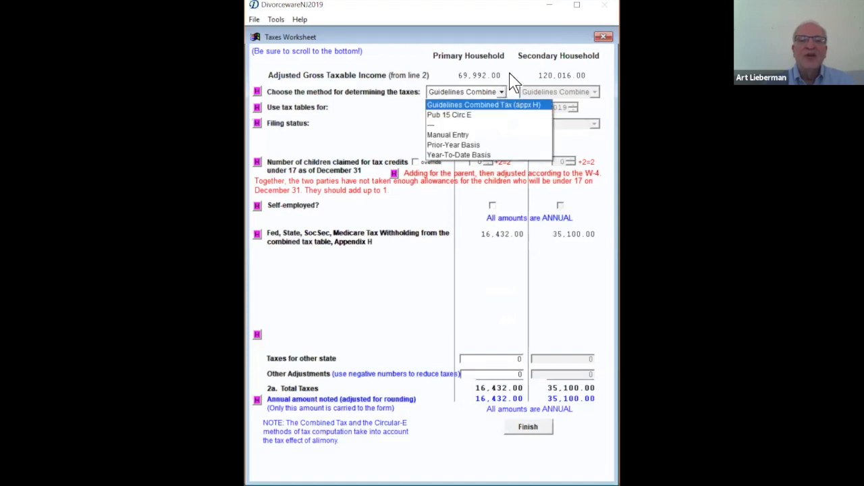
pyautogui.click(508, 63)
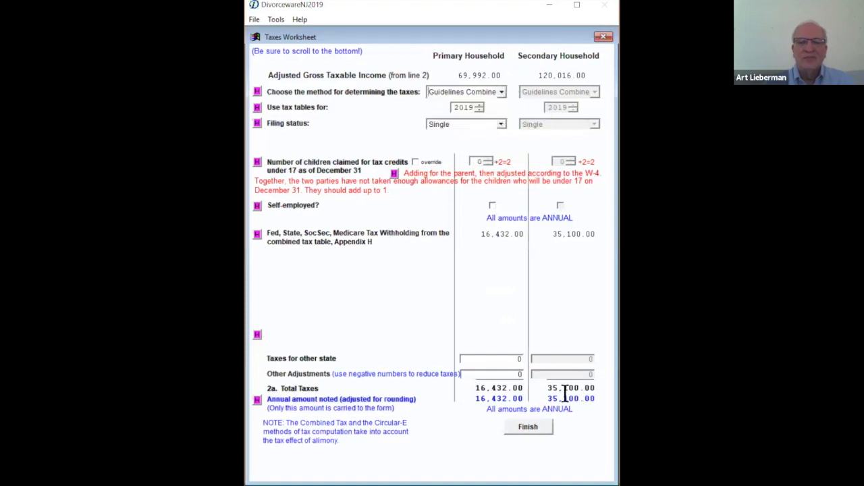
pyautogui.click(526, 428)
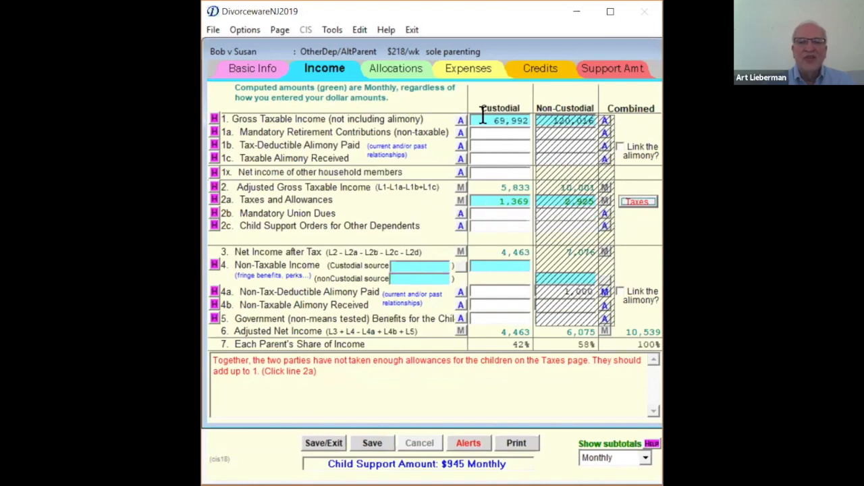
pyautogui.click(639, 201)
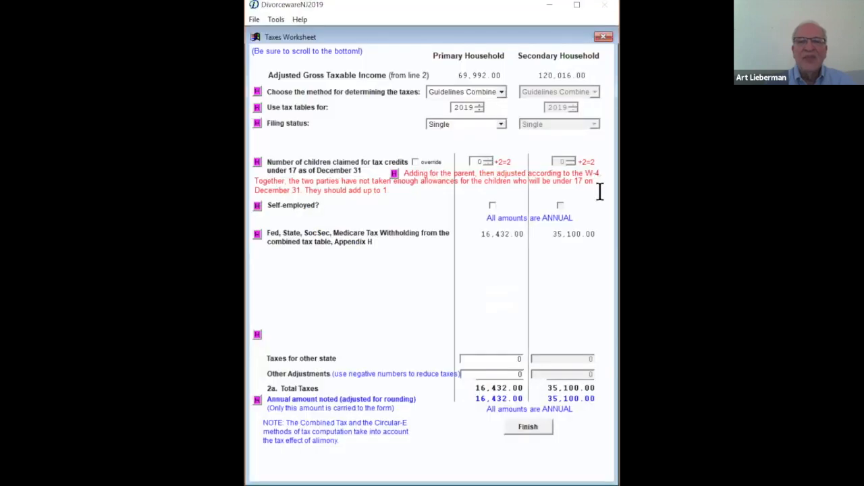
pyautogui.click(489, 161)
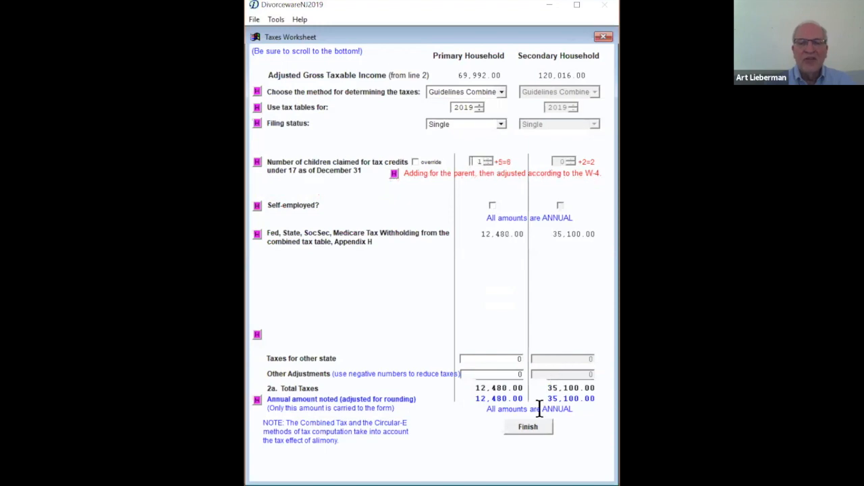
pyautogui.click(529, 427)
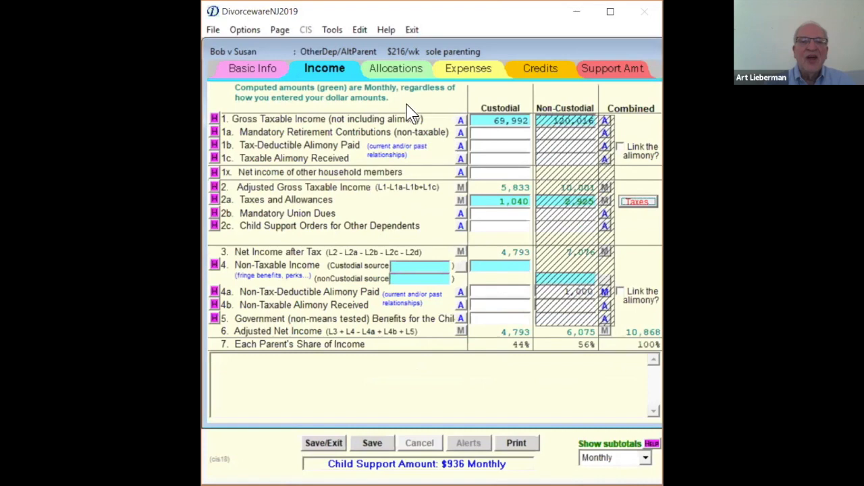
# - Enter the annual child's share of the health insurance premium paid by the non-custodial parent for line 10
pyautogui.click(395, 70)
pyautogui.click(451, 75)
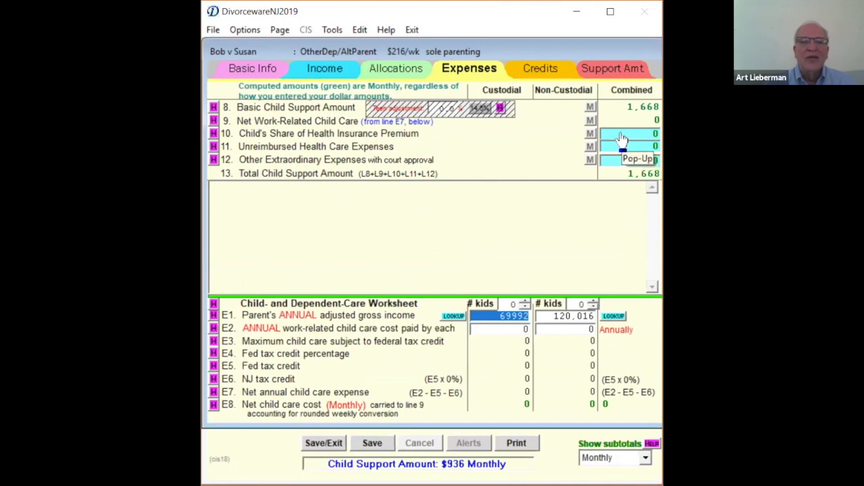
pyautogui.click(622, 140)
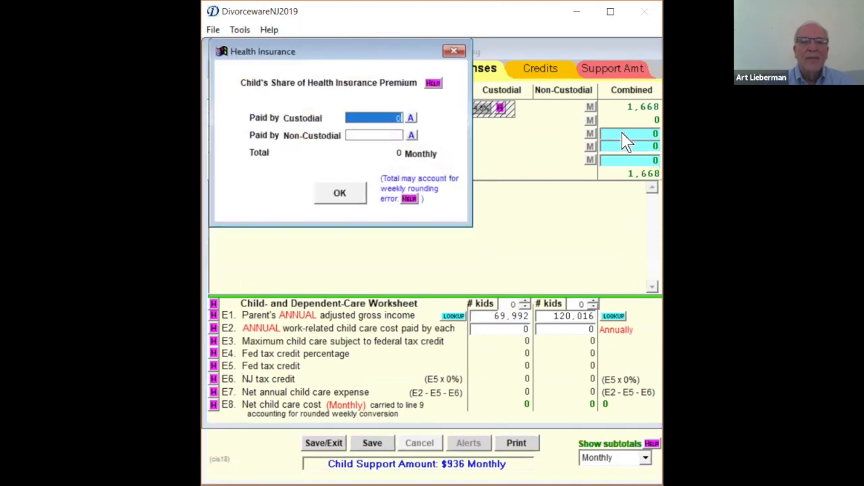
pyautogui.click(372, 133)
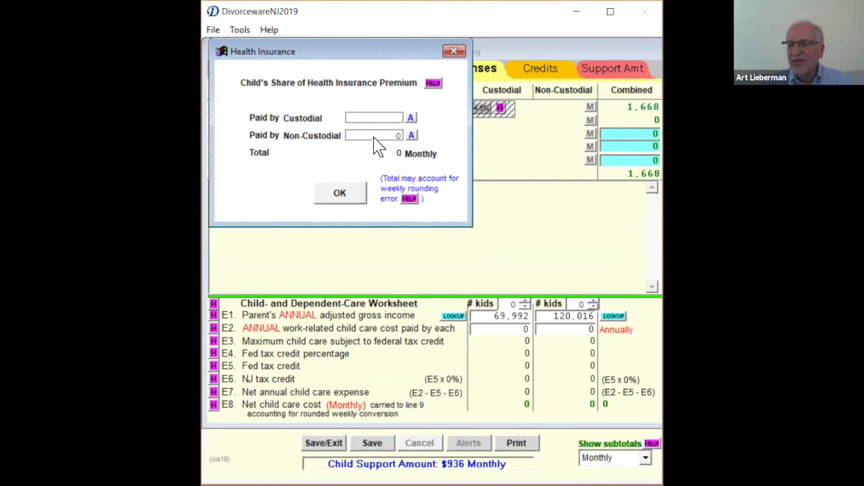
pyautogui.write('300')
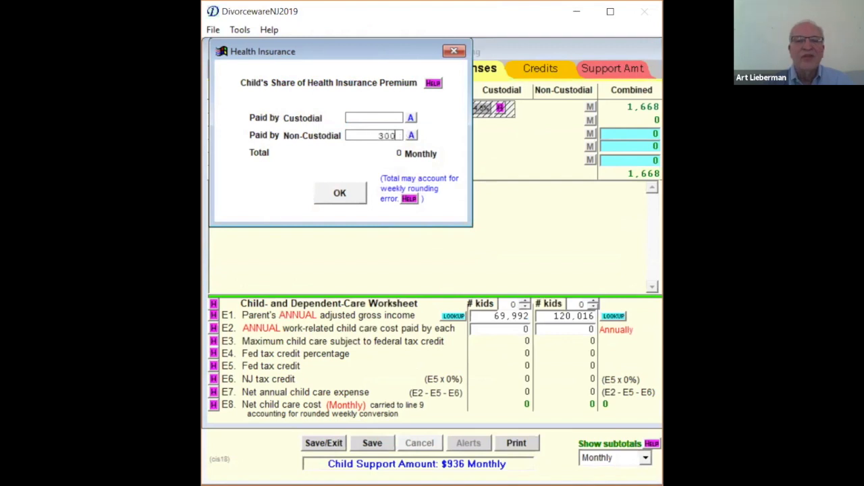
pyautogui.write('16')
pyautogui.click(338, 193)
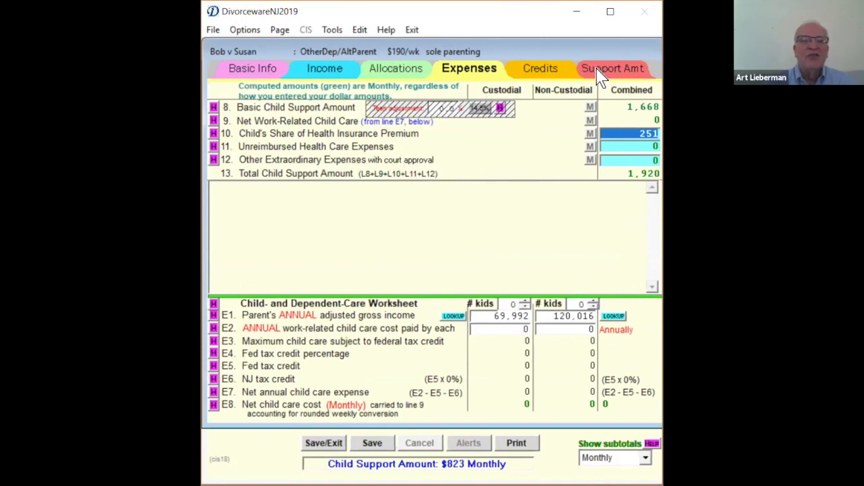
# - Save and exit the Other-Dependent worksheet and review the Other-Dependent Adjustment on the main worksheet's Credits page
pyautogui.click(255, 71)
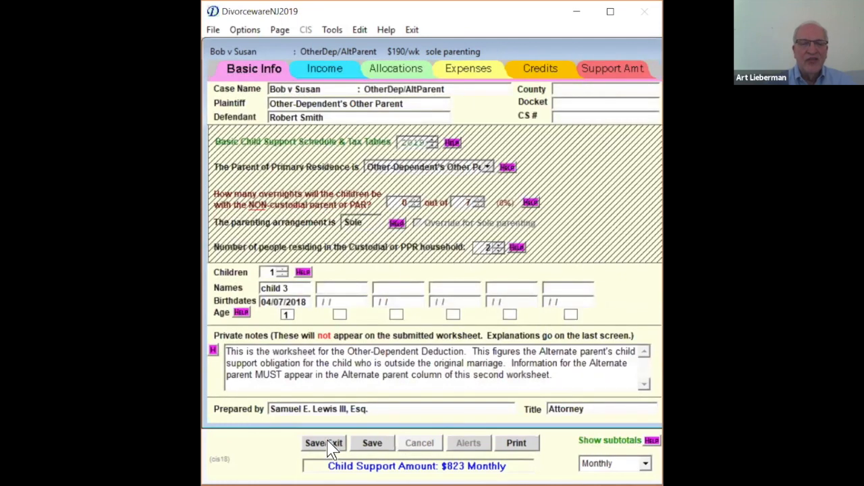
pyautogui.click(329, 445)
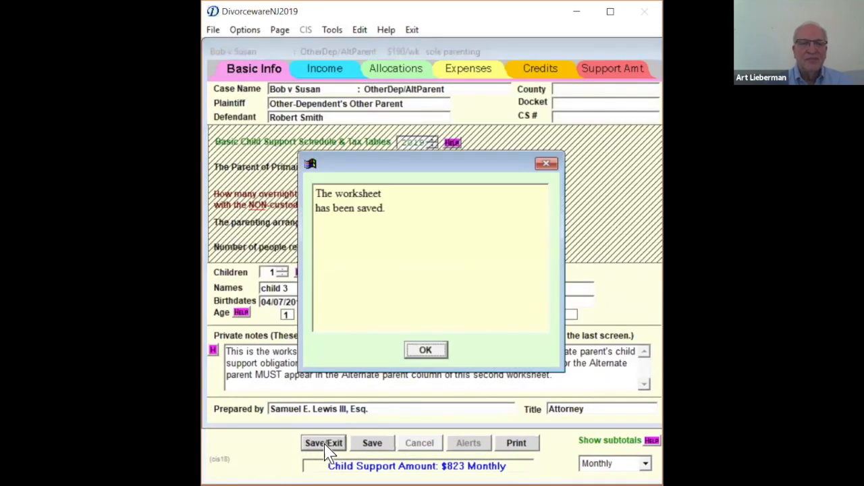
pyautogui.click(435, 352)
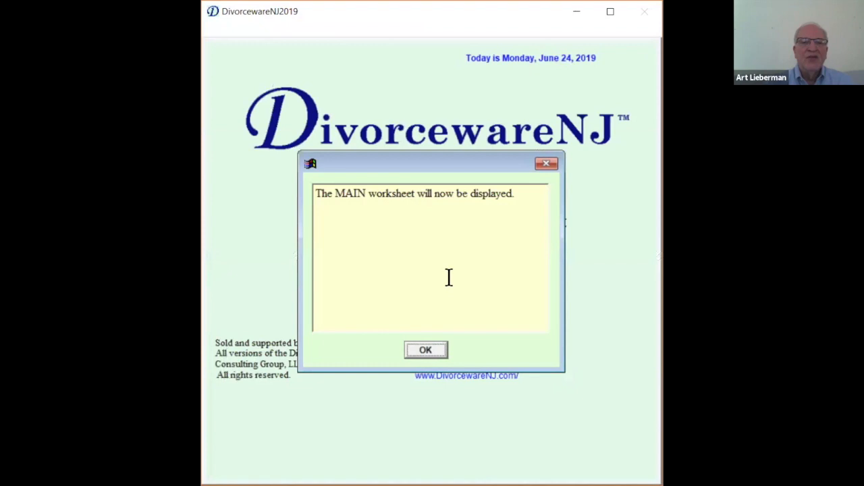
pyautogui.click(432, 356)
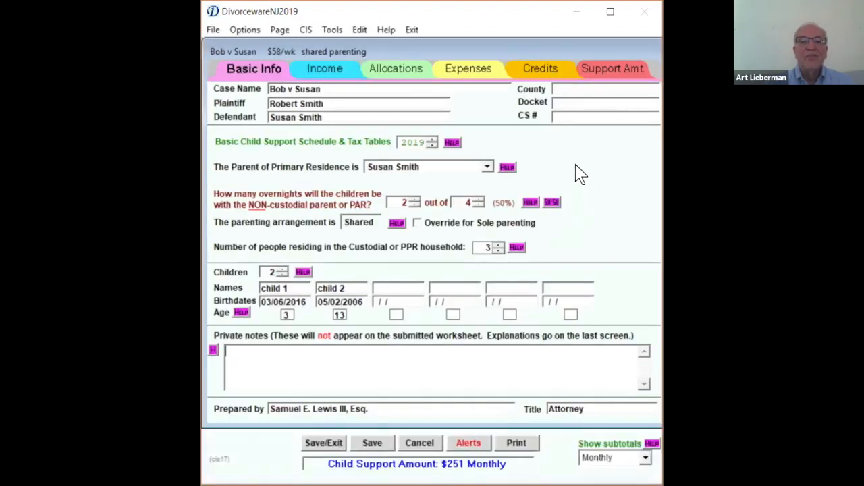
pyautogui.click(318, 74)
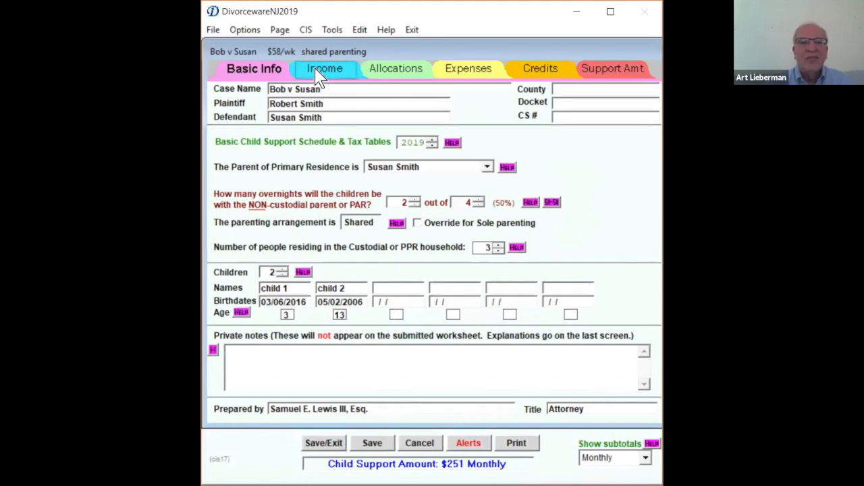
pyautogui.click(533, 74)
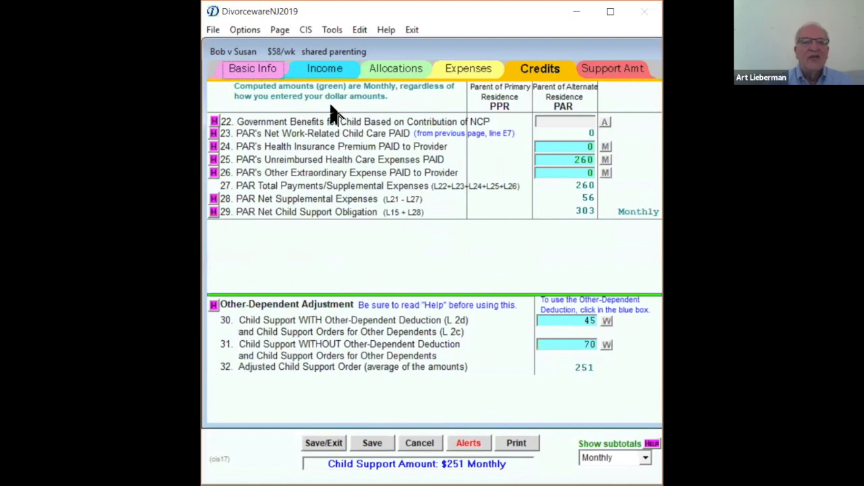
# - Check the Basic Info, Income and Credits pages, and set the subtotals to show Weekly amounts
pyautogui.click(250, 74)
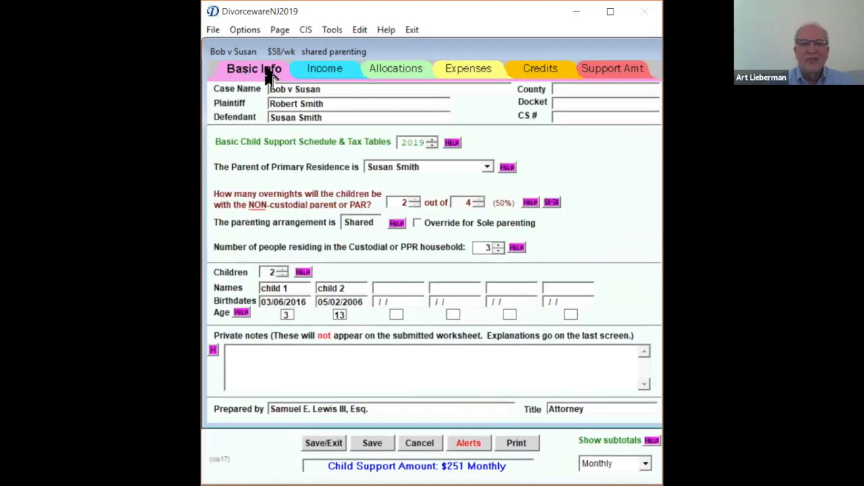
pyautogui.click(320, 65)
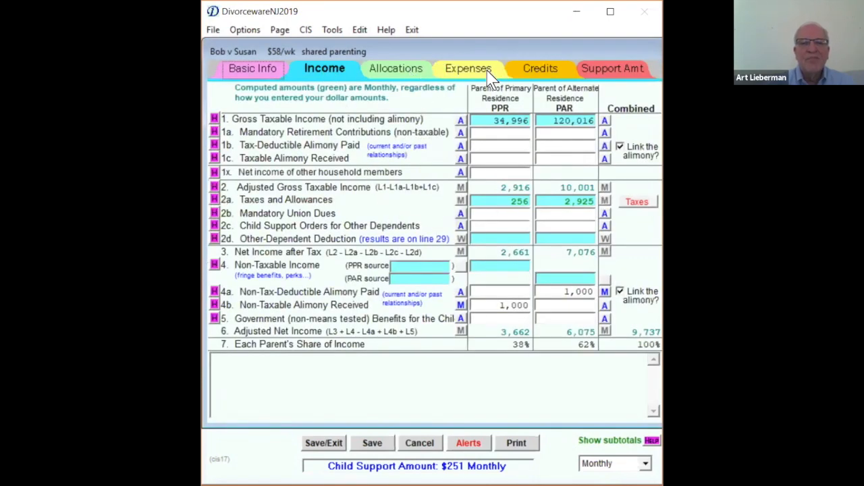
pyautogui.click(531, 69)
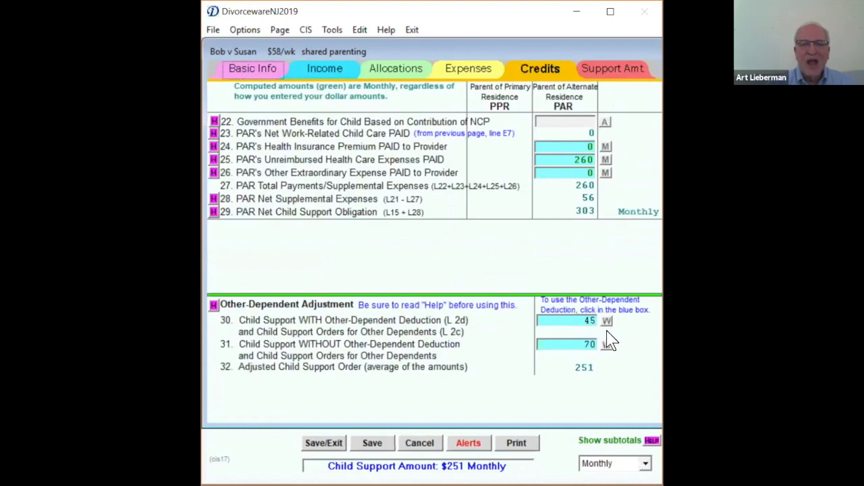
pyautogui.click(643, 463)
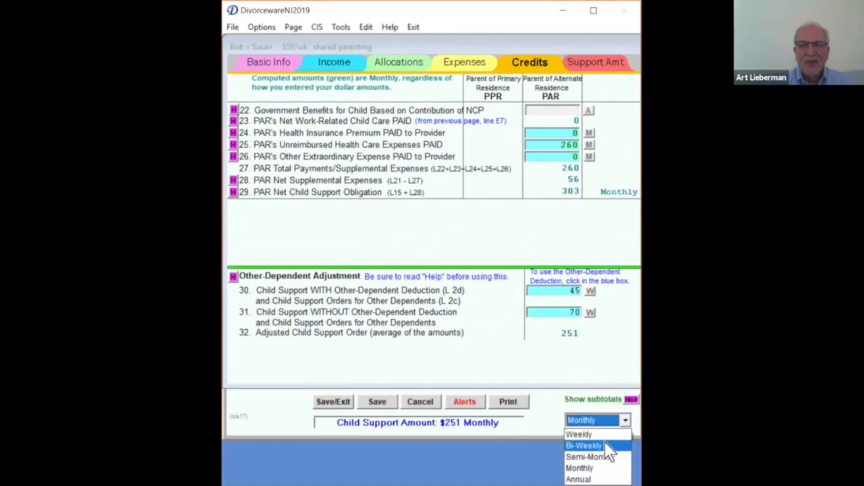
pyautogui.click(602, 435)
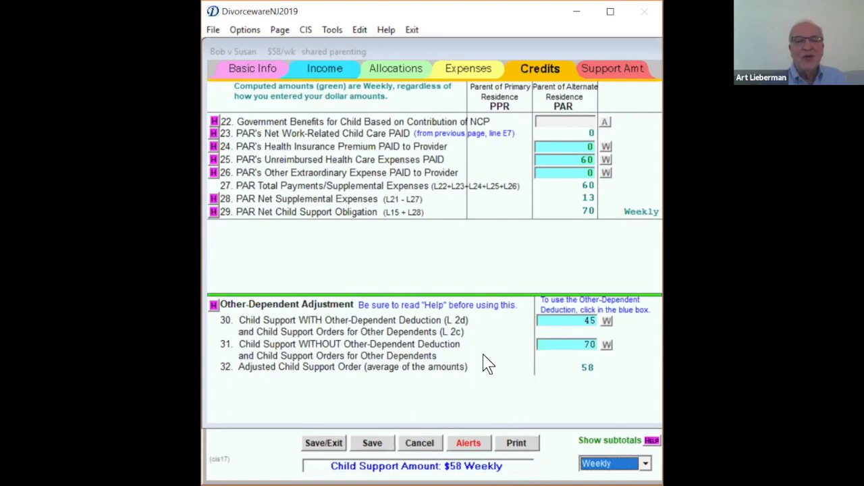
# - Return to the Basic Info page and save the child support worksheet
pyautogui.click(255, 69)
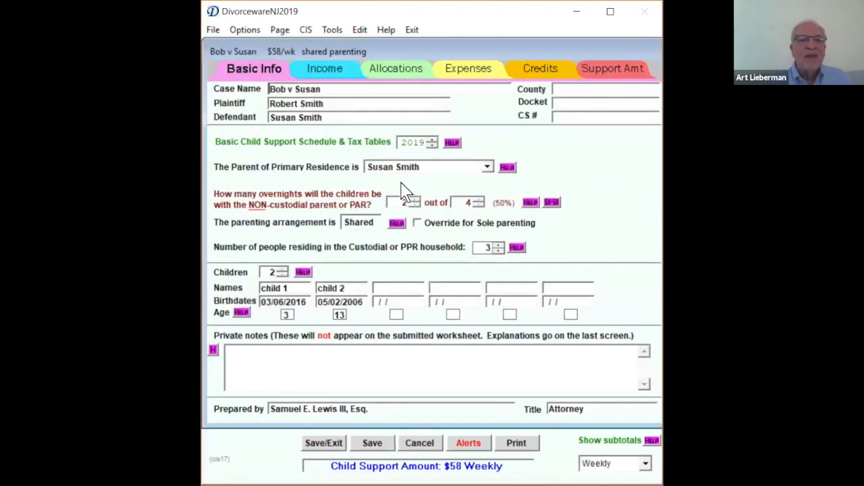
pyautogui.click(373, 443)
pyautogui.press('Return')
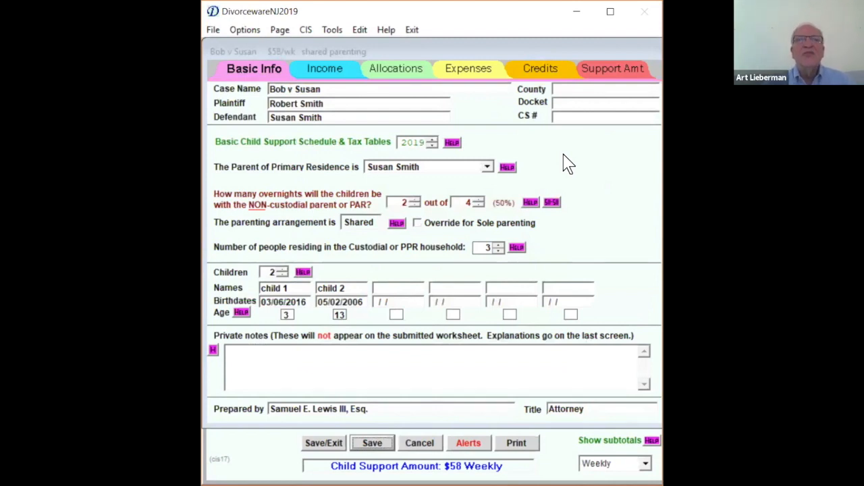
# - Create the Case Information Statement (CIS) form for this case and switch to its workbook in Excel
pyautogui.click(304, 32)
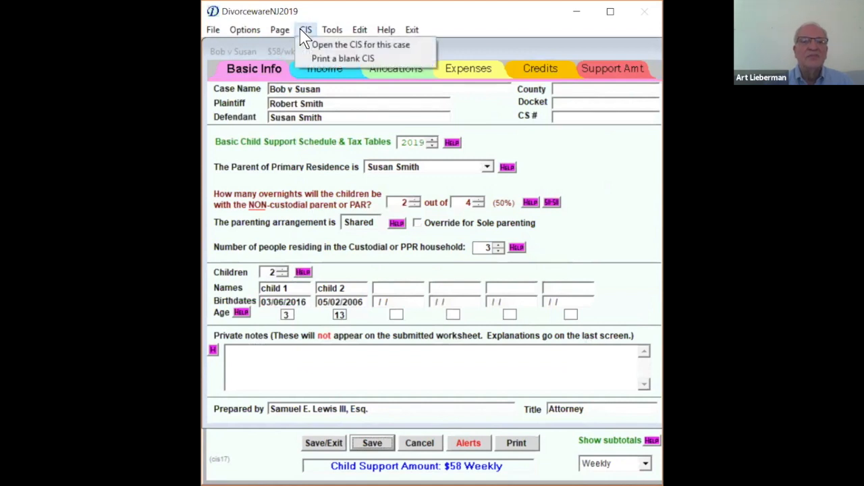
pyautogui.click(331, 45)
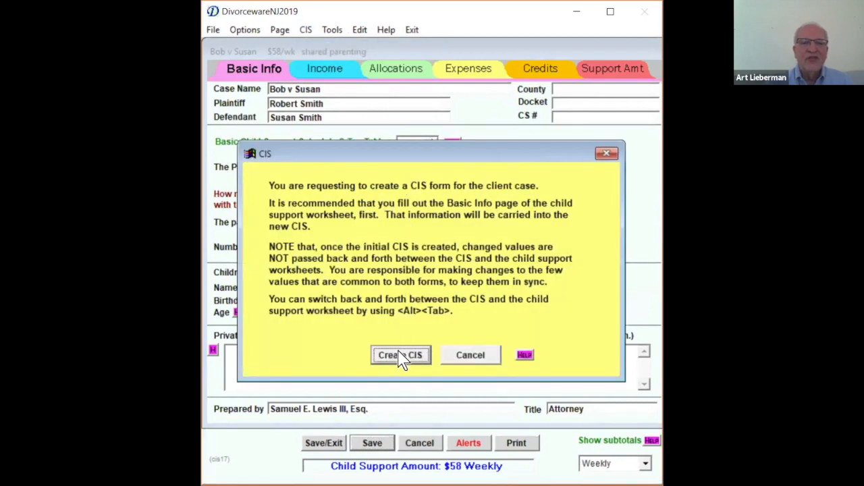
pyautogui.click(401, 356)
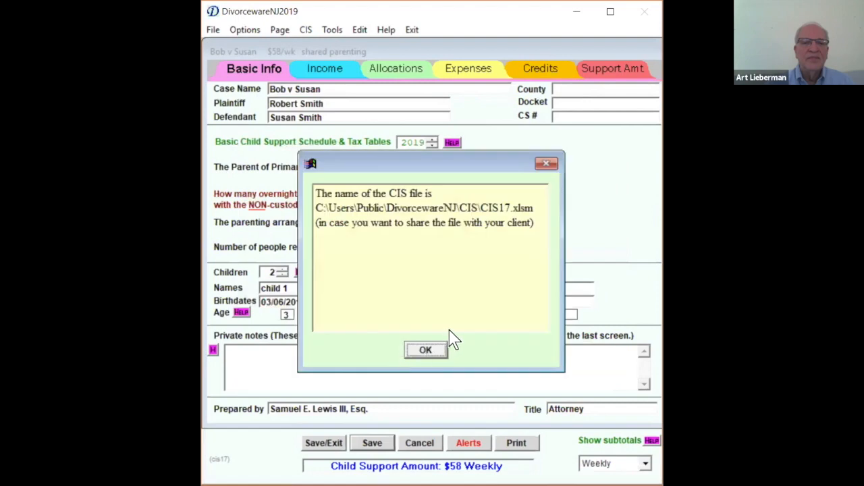
pyautogui.click(421, 352)
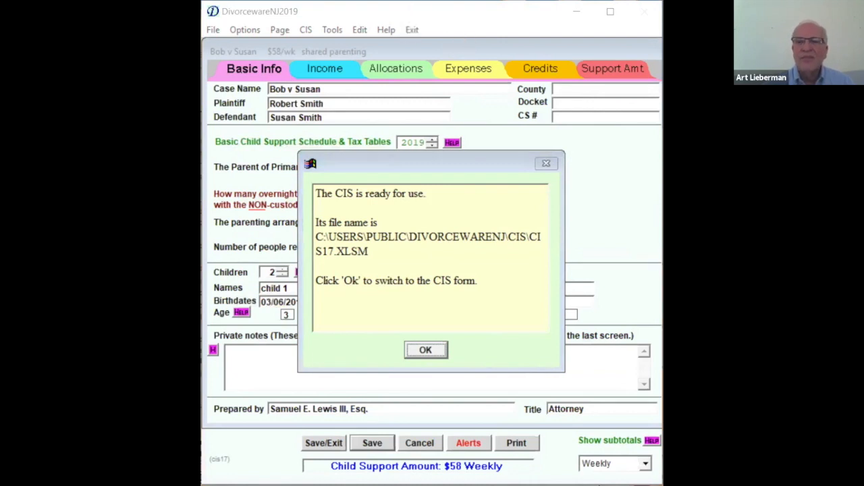
pyautogui.click(426, 350)
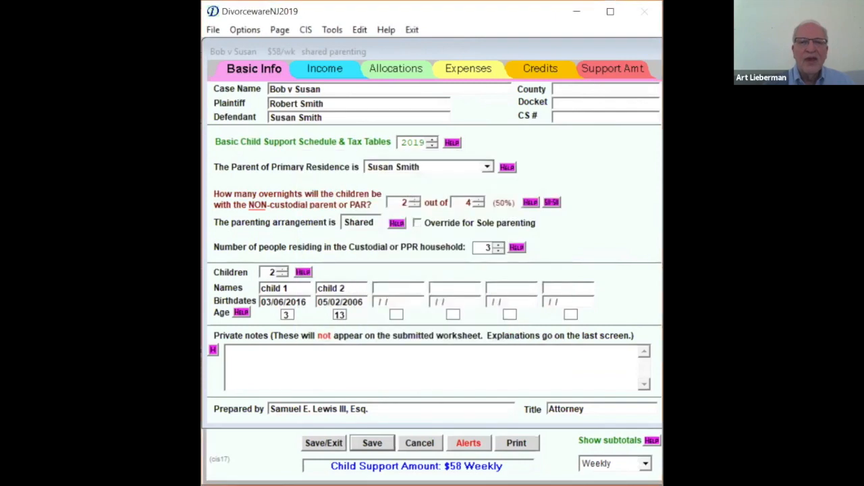
pyautogui.click(426, 350)
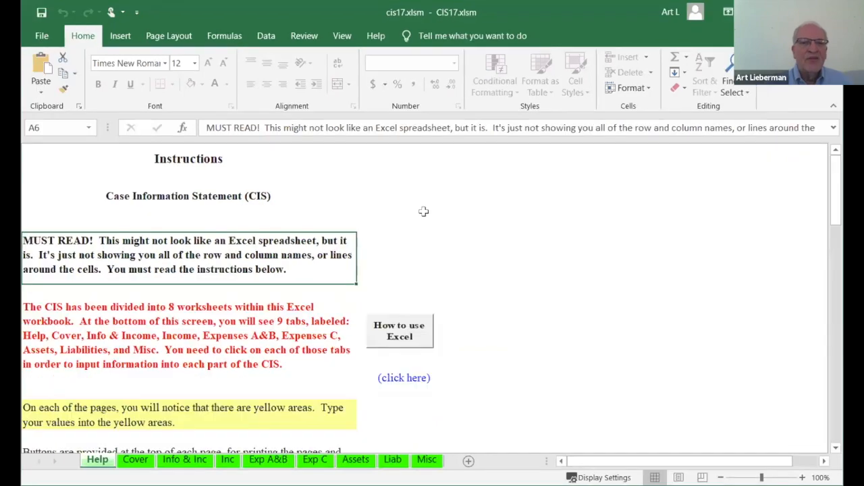
# - Read through the CIS workbook's Help instructions and the Cover page with its attorney, party and court fields
pyautogui.scroll(-5, 451, 235)
pyautogui.scroll(-15, 452, 235)
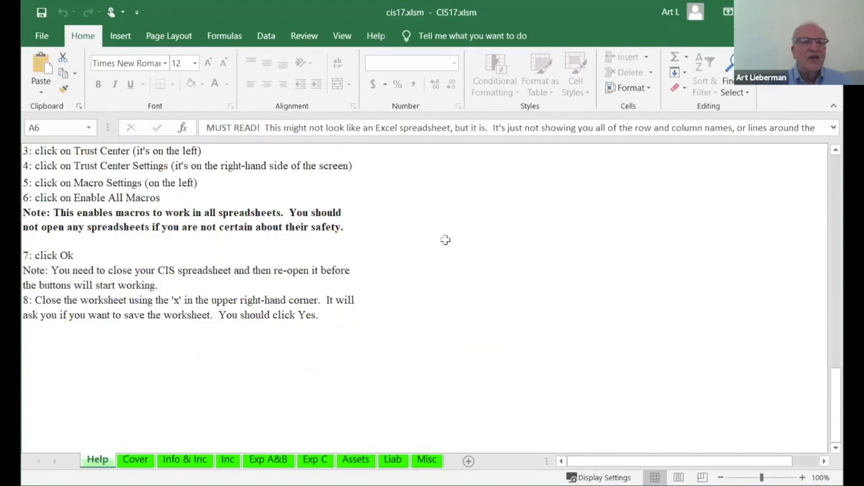
pyautogui.scroll(8, 441, 242)
pyautogui.scroll(15, 441, 241)
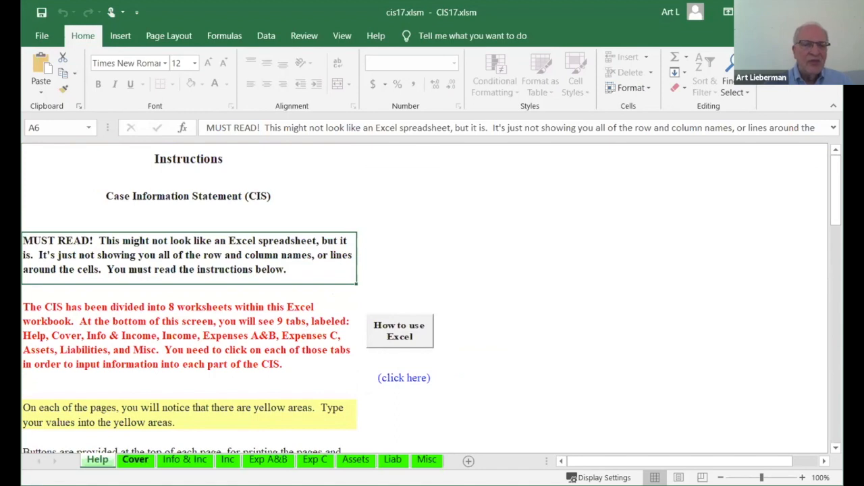
pyautogui.click(135, 461)
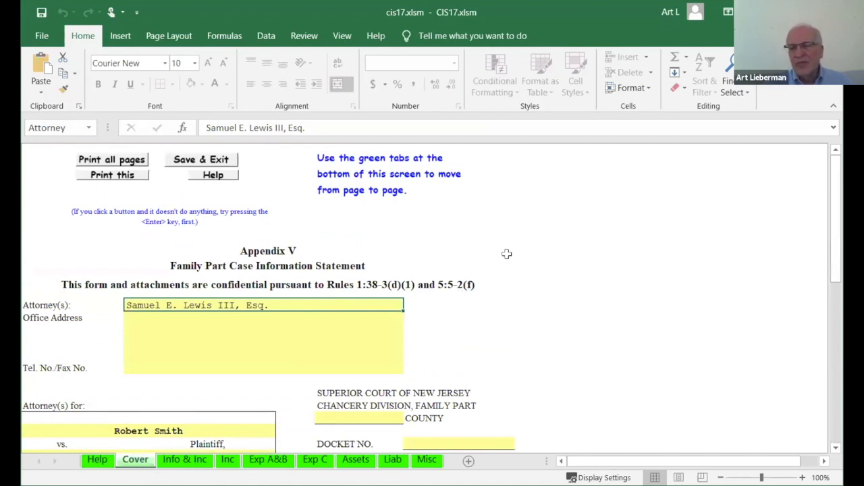
pyautogui.scroll(-3, 506, 254)
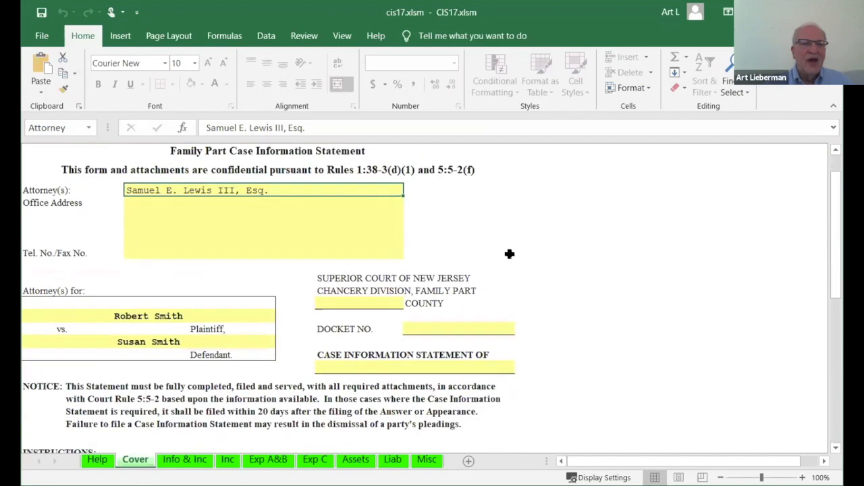
pyautogui.scroll(-2, 510, 253)
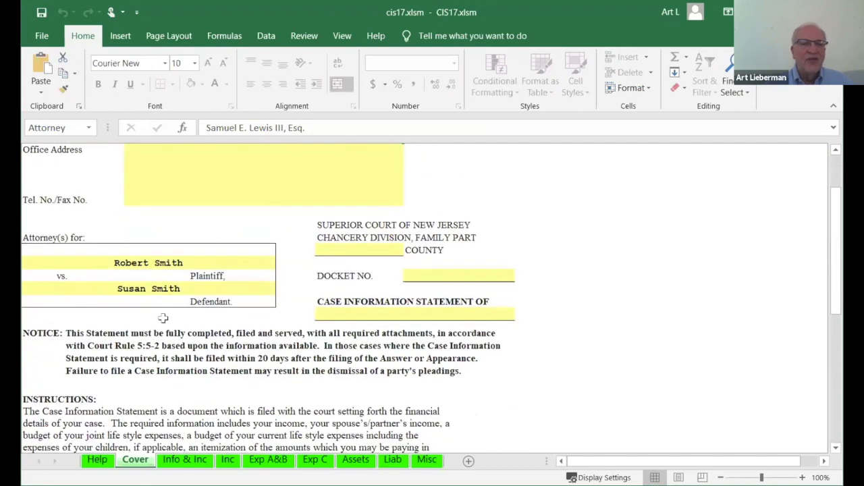
pyautogui.scroll(-10, 549, 260)
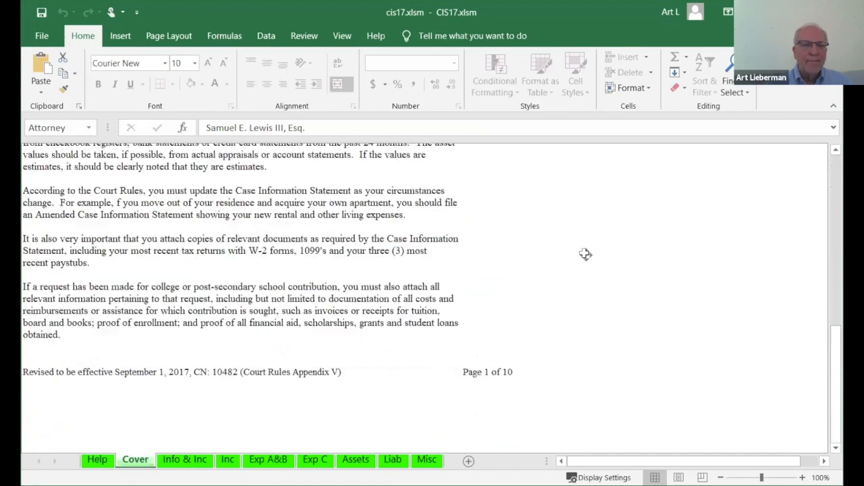
pyautogui.scroll(3, 575, 256)
# - Examine the Info & Inc sheet, covering the case information, children, employment, insurance and income sections
pyautogui.hotkey('ctrl', 'pagedown')
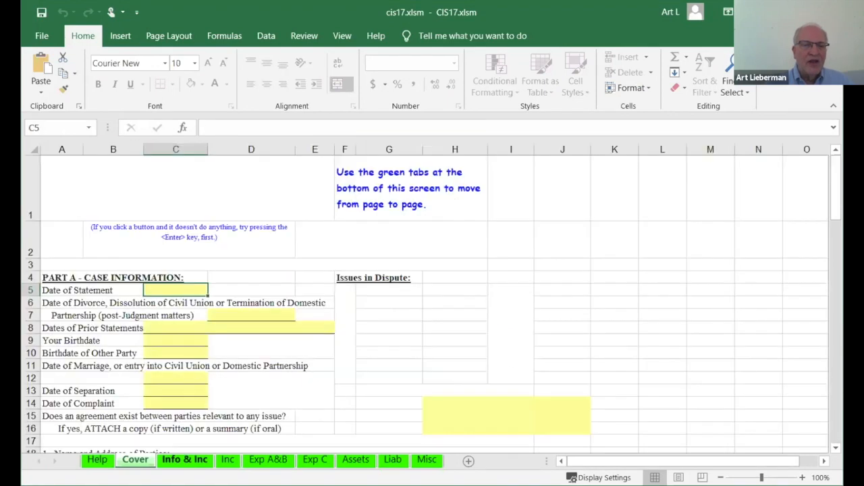
pyautogui.scroll(-4, 507, 281)
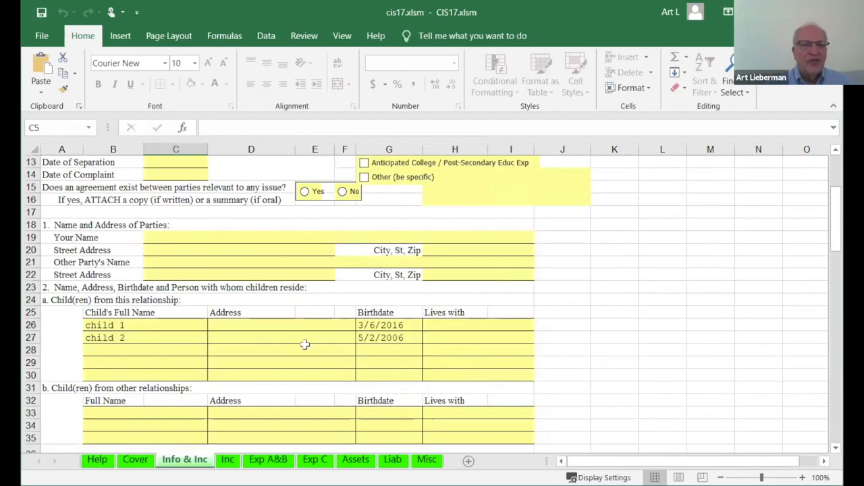
pyautogui.scroll(-6, 303, 341)
pyautogui.scroll(-8, 456, 331)
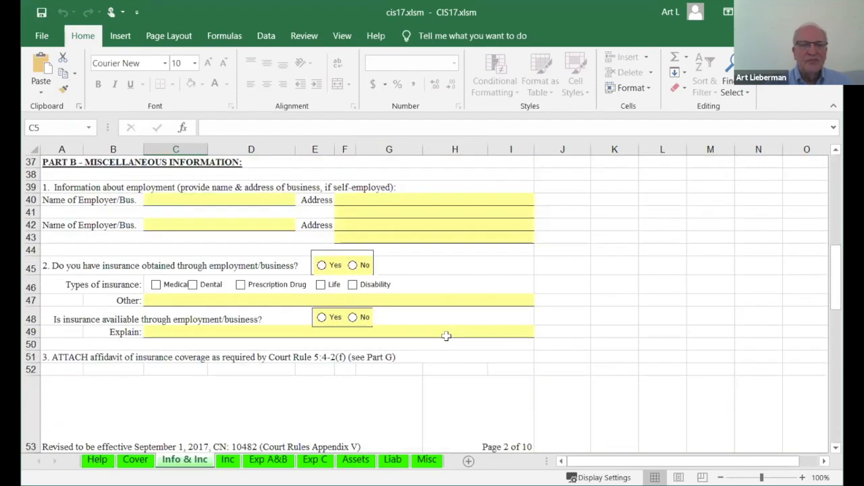
pyautogui.scroll(-9, 446, 338)
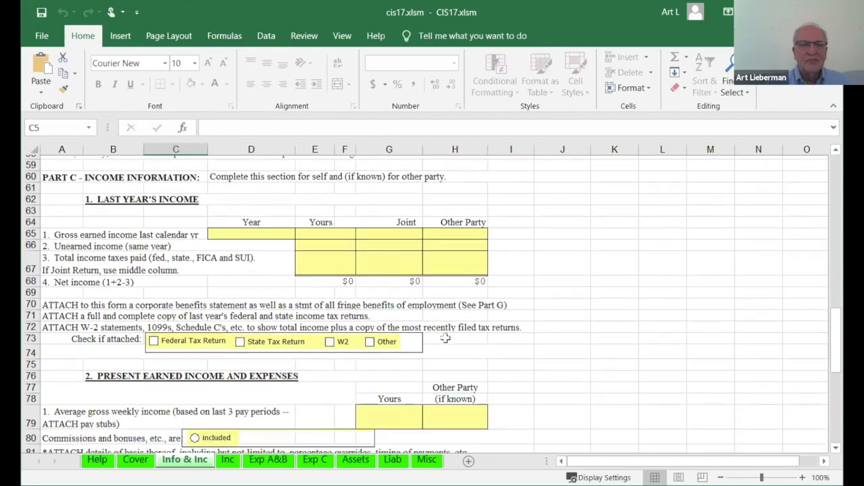
pyautogui.scroll(-2, 445, 338)
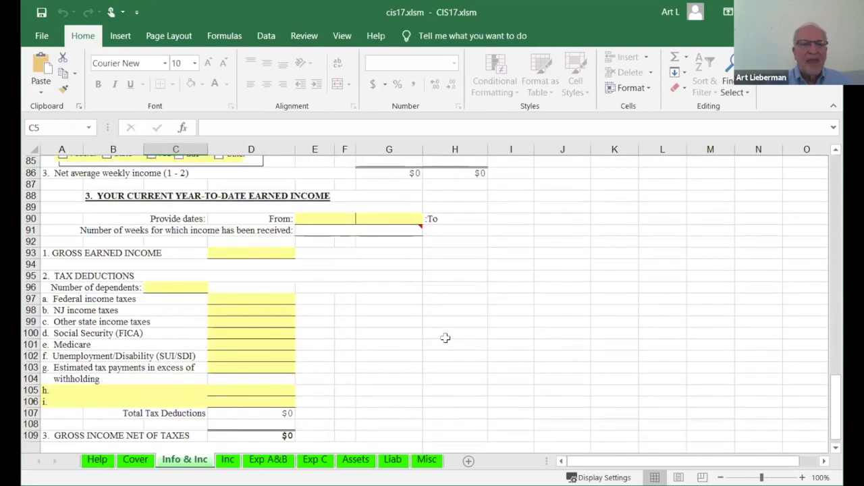
pyautogui.scroll(1, 386, 312)
pyautogui.scroll(20, 385, 311)
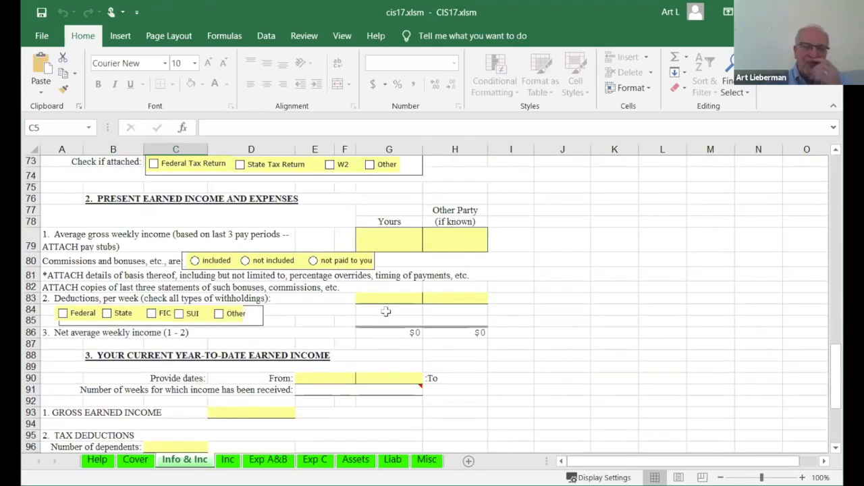
pyautogui.scroll(3, 383, 312)
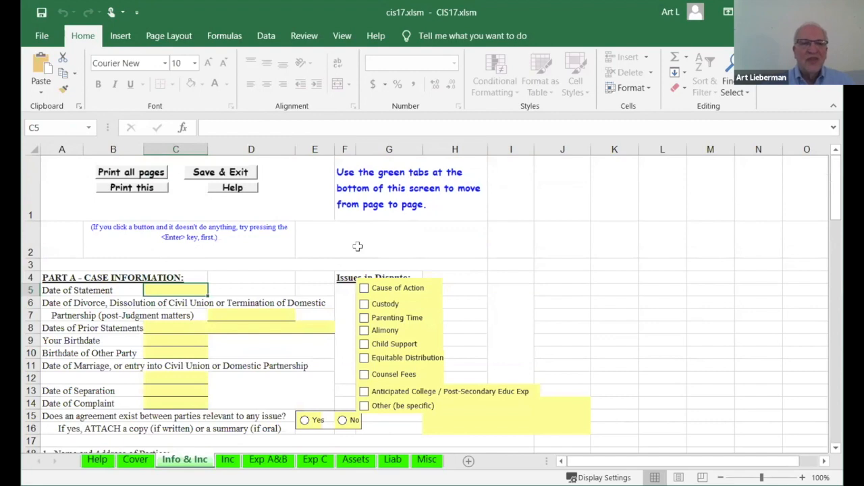
pyautogui.scroll(-7, 447, 245)
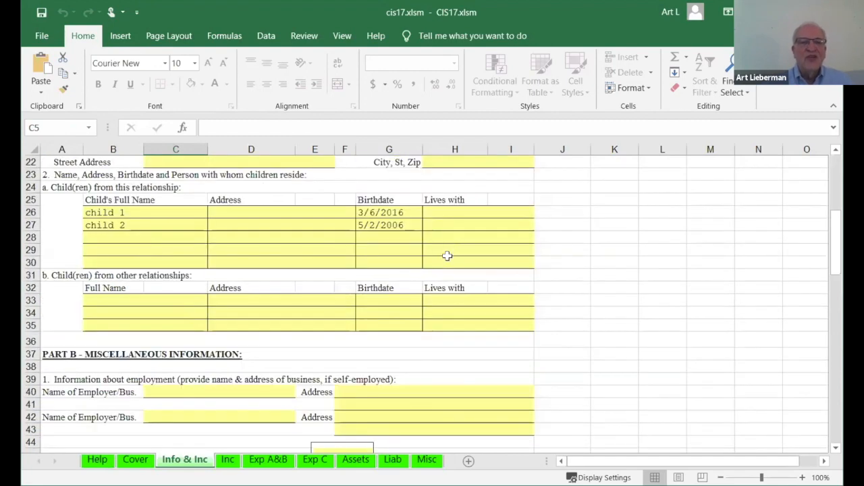
# - View the Assets sheet's statement of assets, and save and exit the CIS workbook
pyautogui.click(356, 459)
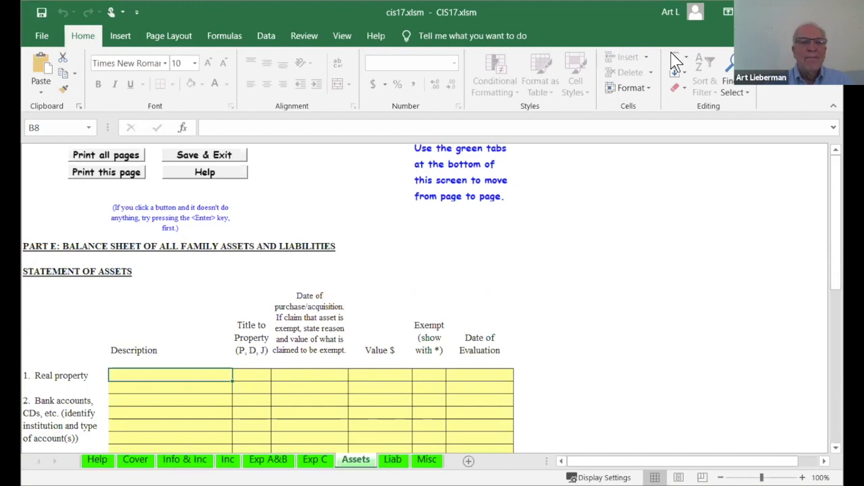
pyautogui.click(192, 152)
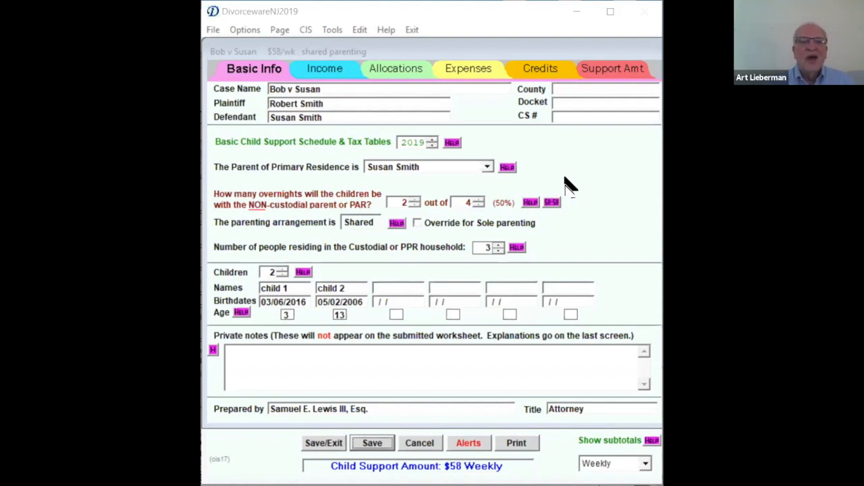
# - Reopen the existing CIS form for this case and return to the DivorcewareNJ child support worksheet
pyautogui.click(307, 31)
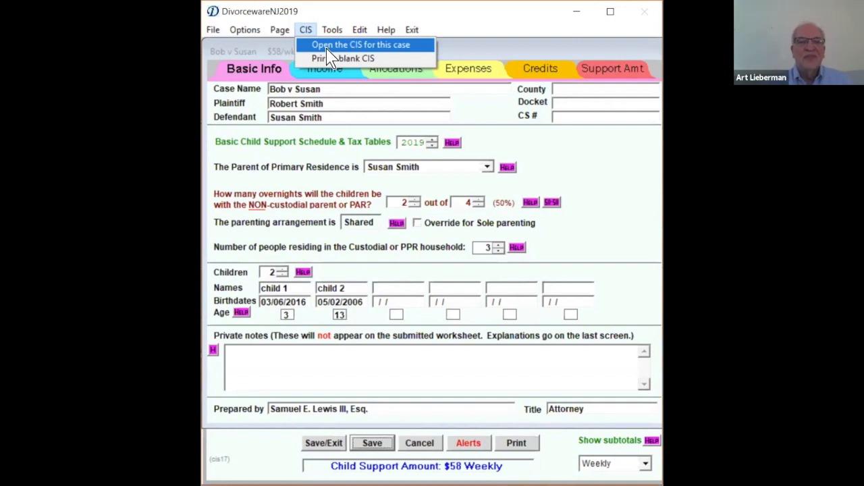
pyautogui.click(327, 45)
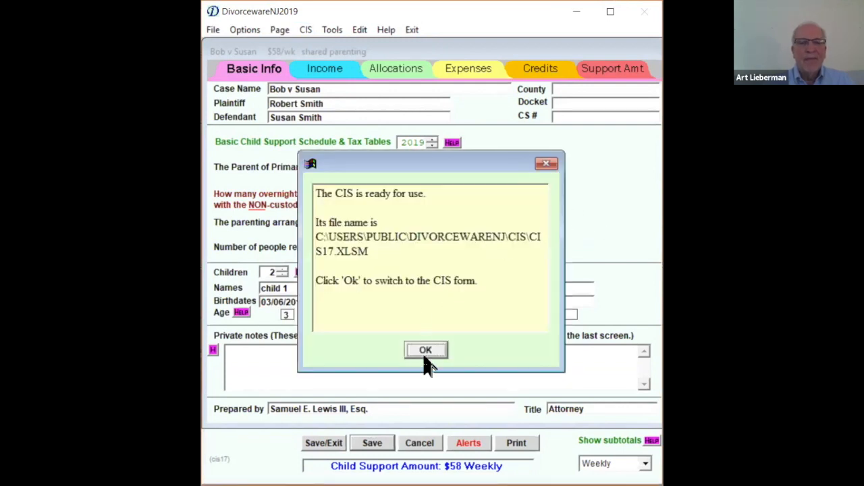
pyautogui.click(428, 353)
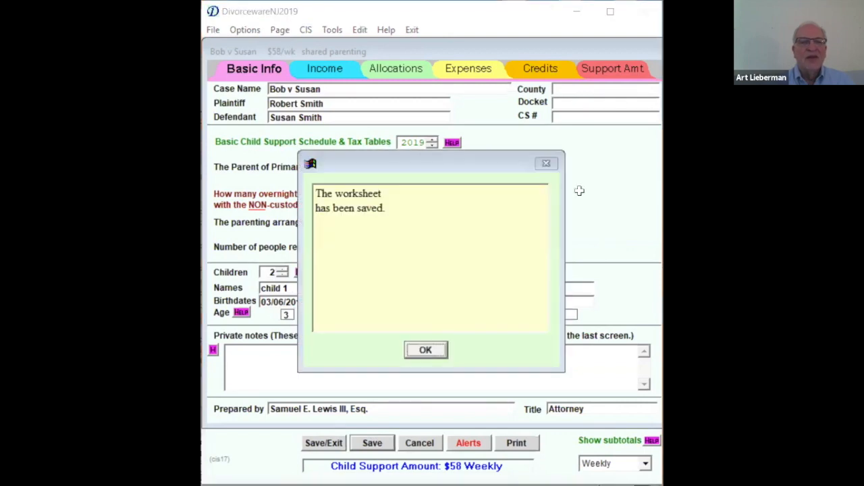
pyautogui.press('Return')
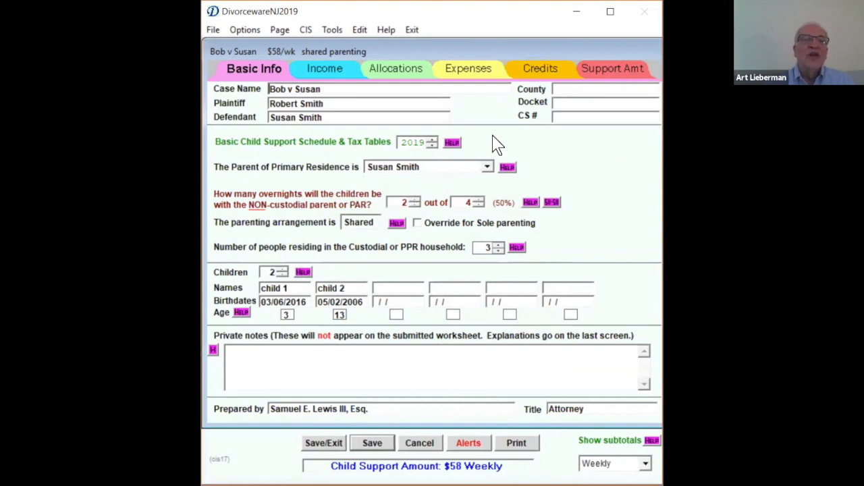
pyautogui.click(306, 30)
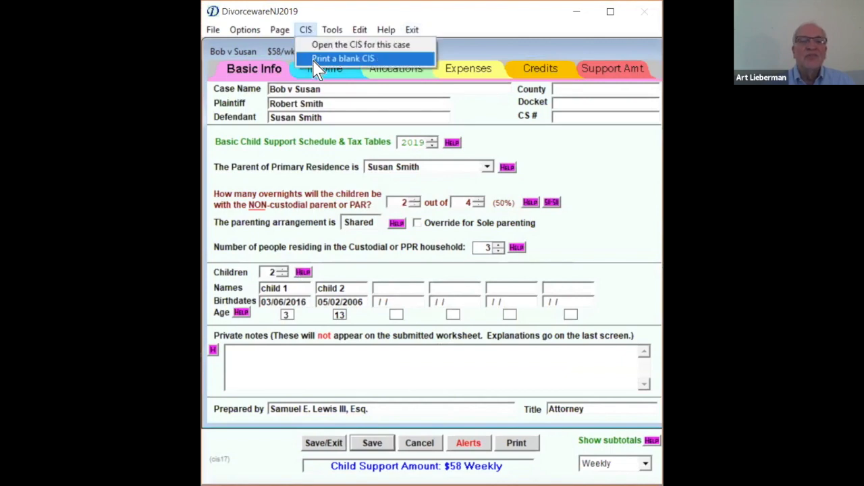
pyautogui.moveTo(212, 32)
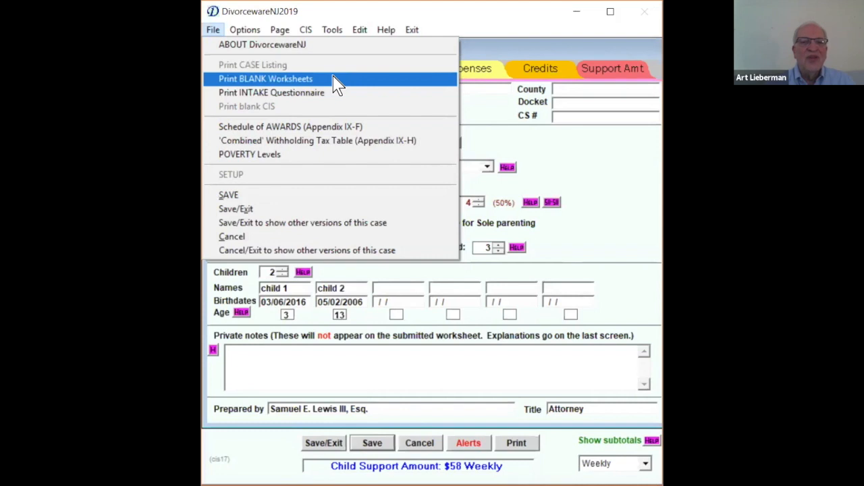
pyautogui.click(588, 164)
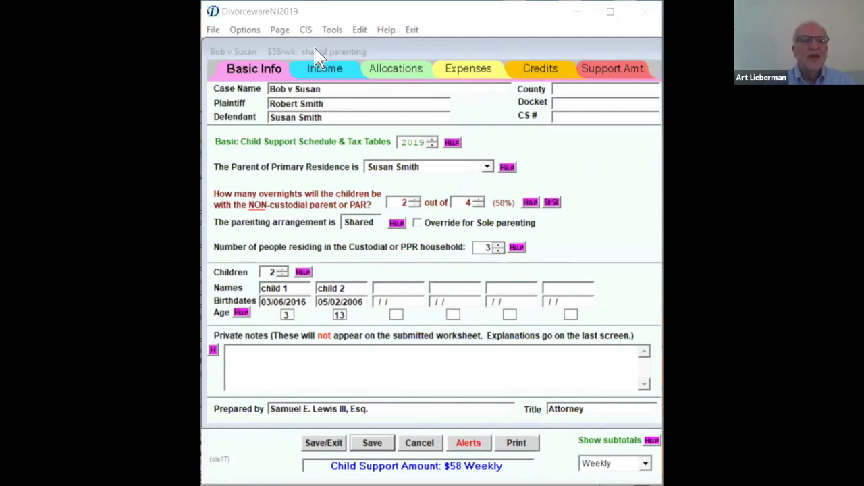
pyautogui.click(213, 31)
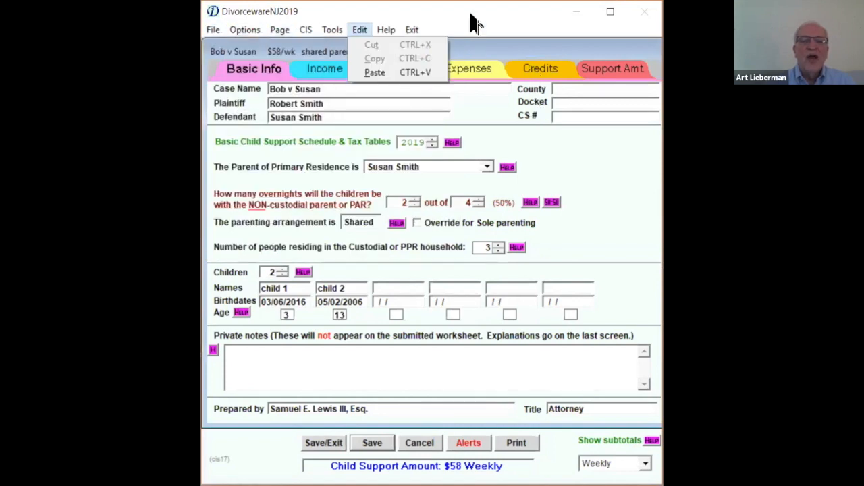
pyautogui.click(411, 31)
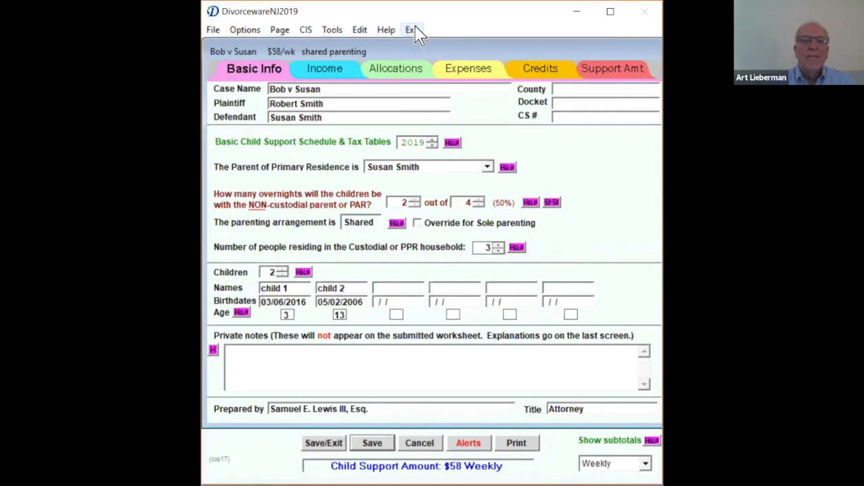
# - Save and exit the main worksheet towards the other cases, continuing into the alternate parent's Other-Dependent worksheet
pyautogui.click(411, 31)
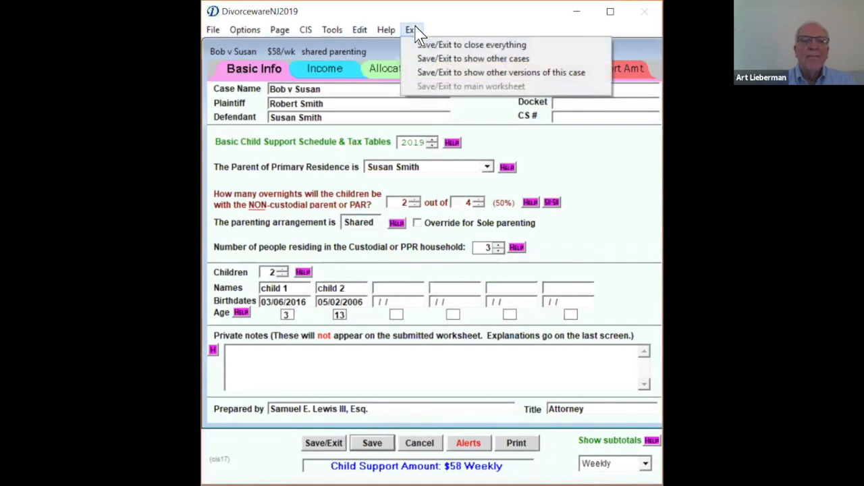
pyautogui.click(455, 61)
pyautogui.click(433, 351)
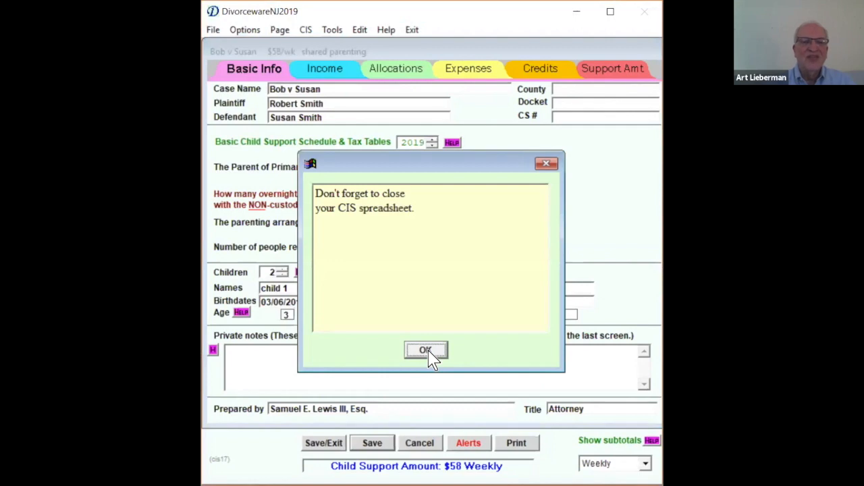
pyautogui.click(430, 354)
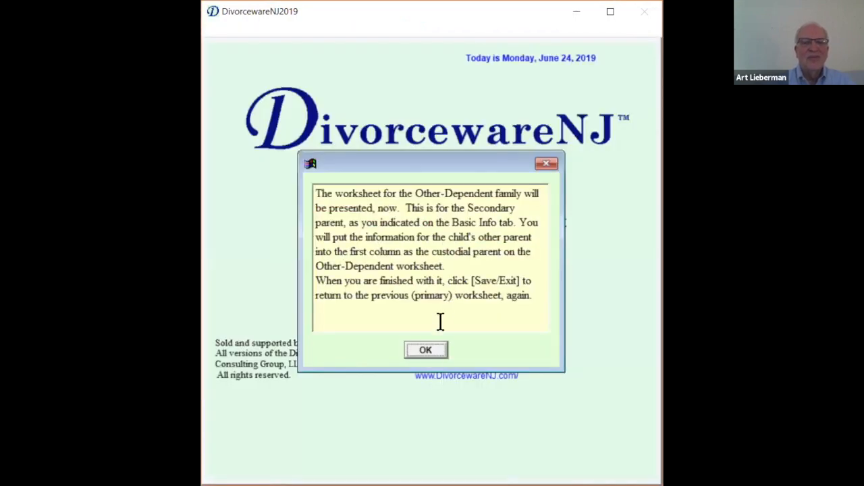
pyautogui.click(428, 352)
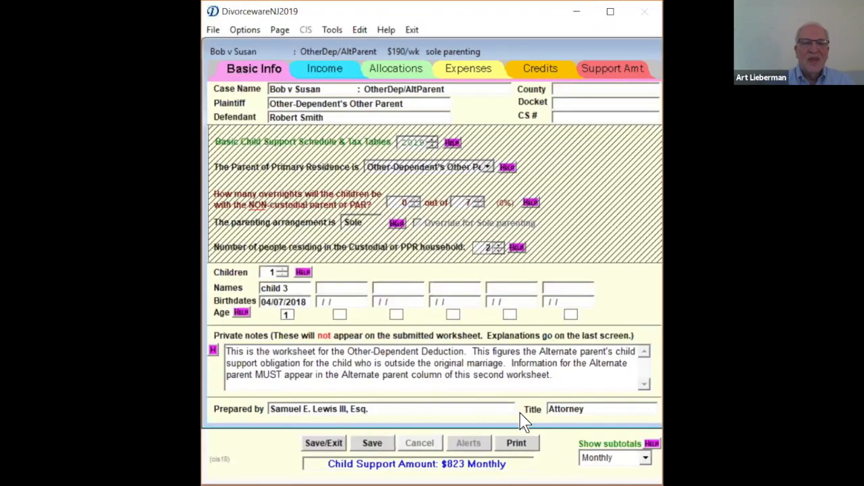
# - Save and exit the Other-Dependent worksheet and the main worksheet to return to the listing of cases
pyautogui.click(328, 444)
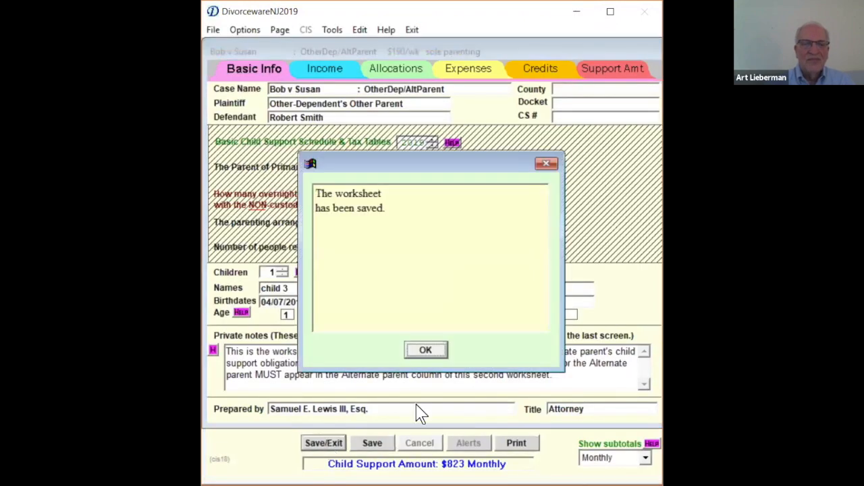
pyautogui.click(420, 350)
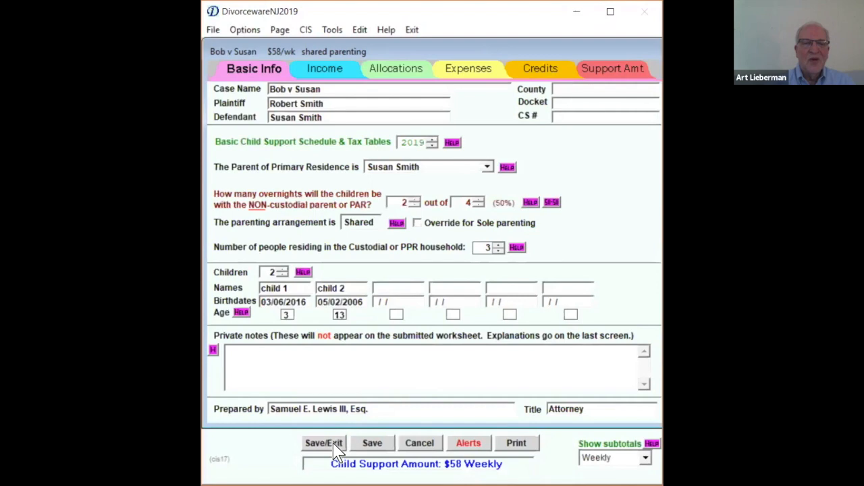
pyautogui.click(331, 444)
pyautogui.click(420, 349)
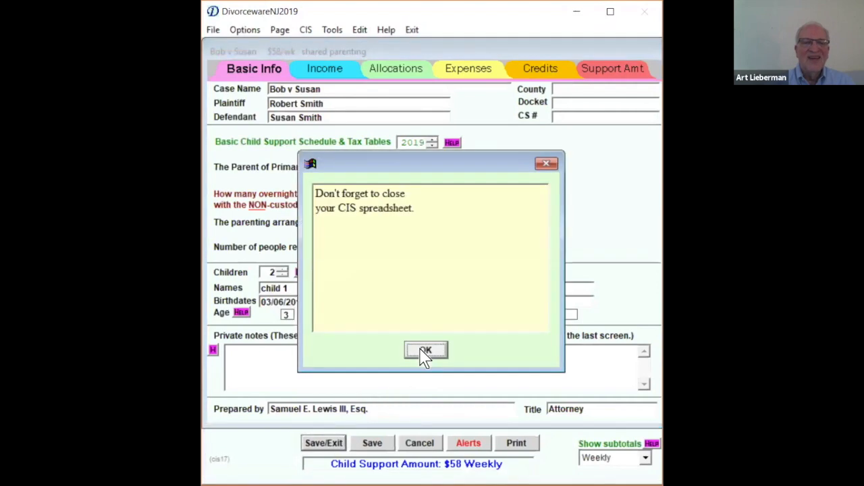
pyautogui.click(425, 349)
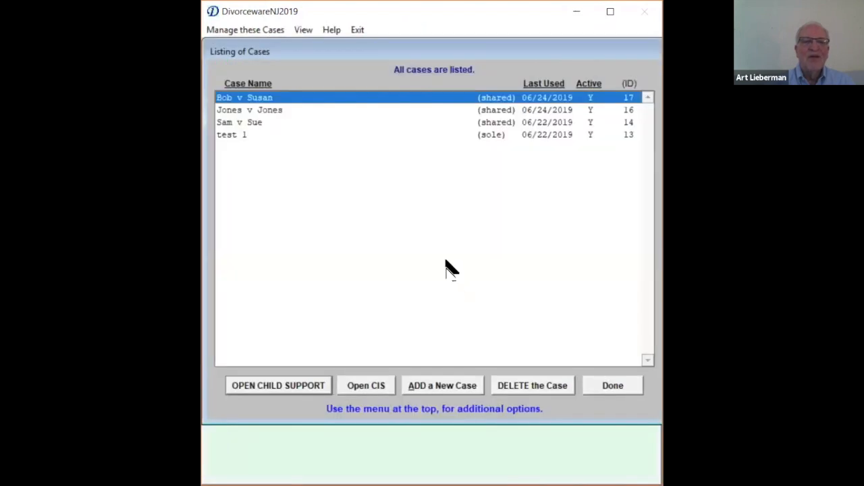
# - View the saved versions of the second case in the listing and return to the listing of cases
pyautogui.doubleClick(265, 110)
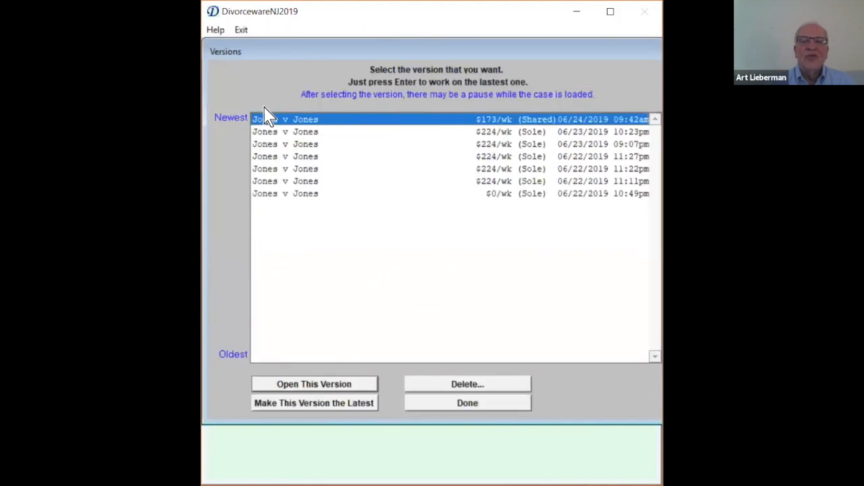
pyautogui.click(310, 167)
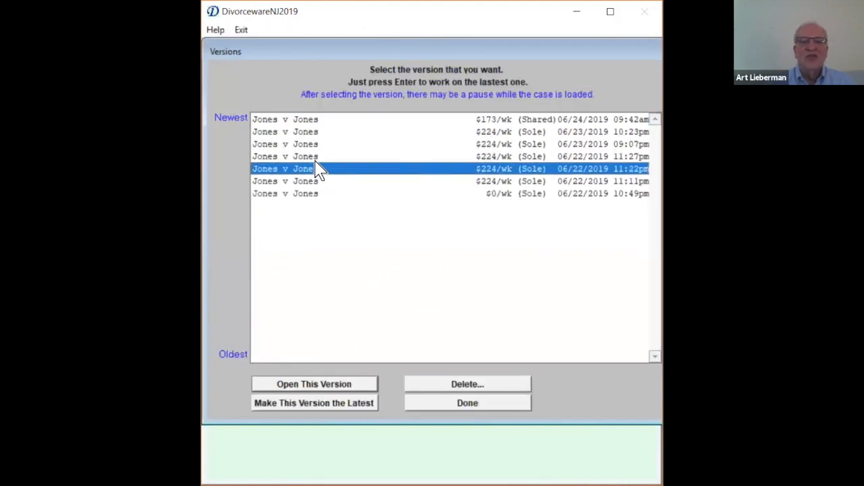
pyautogui.click(315, 134)
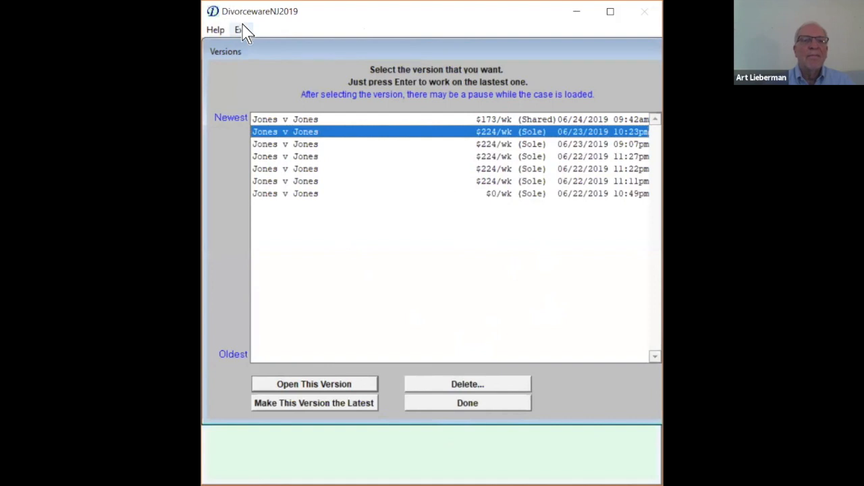
pyautogui.click(450, 404)
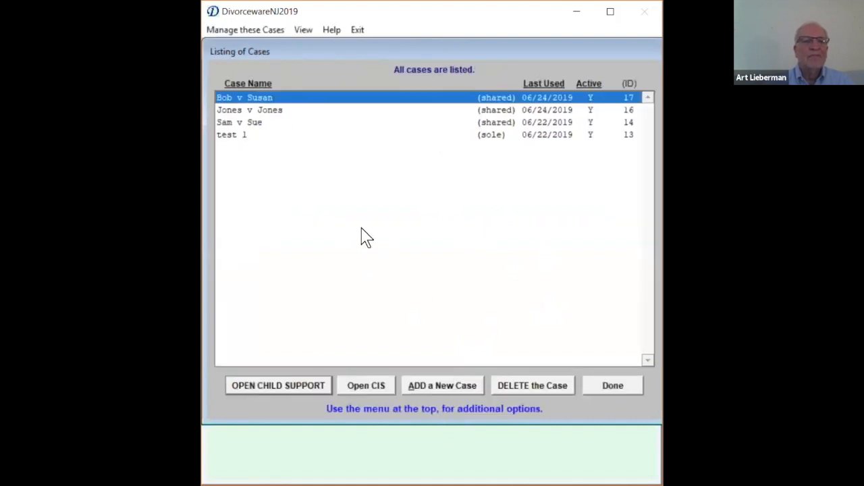
# - Leave and reopen the listing of cases, and review the commands for managing the highlighted case
pyautogui.click(609, 387)
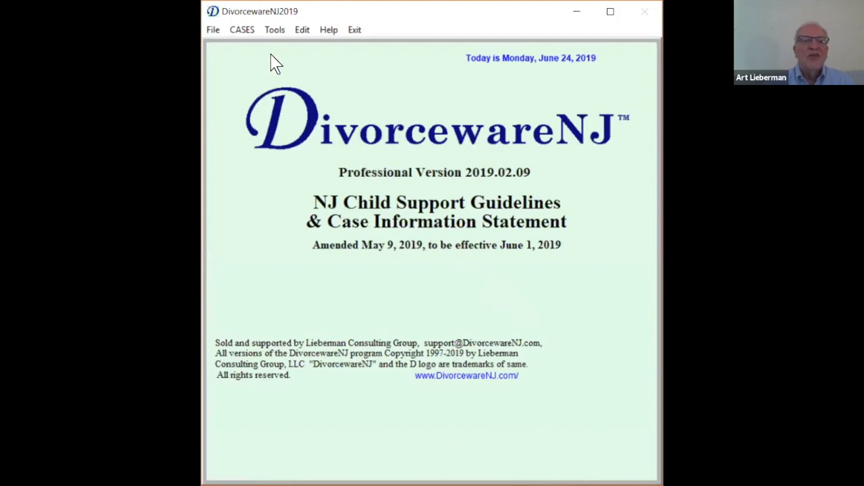
pyautogui.click(245, 34)
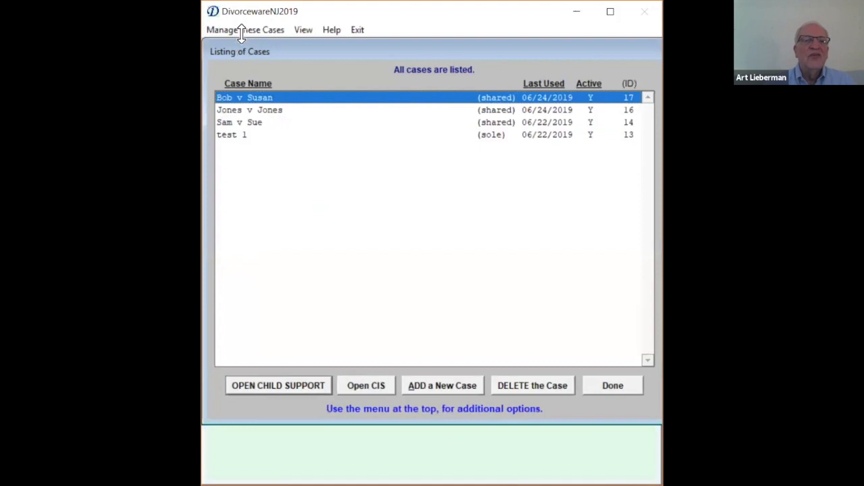
pyautogui.click(253, 34)
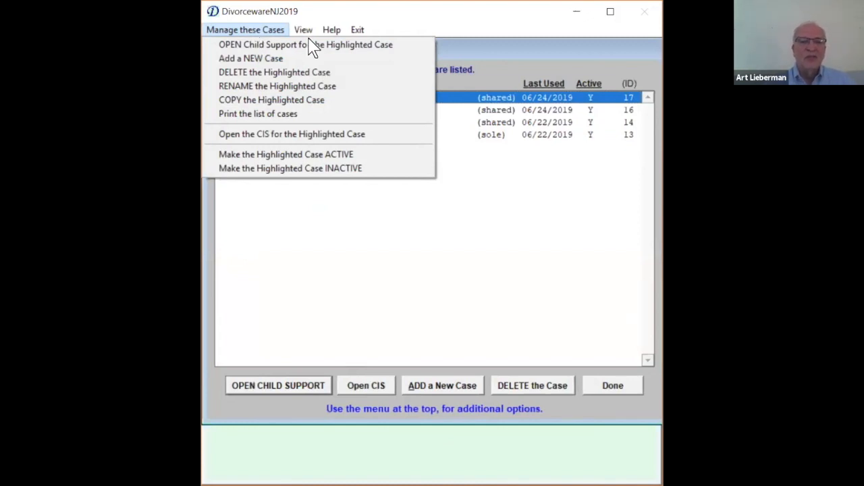
pyautogui.click(373, 261)
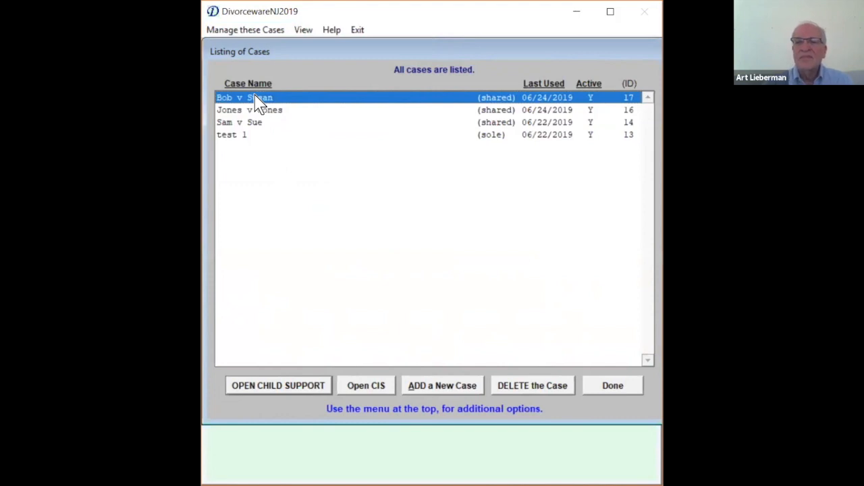
# - Open the newest version of the first listed case and show its support amount page
pyautogui.doubleClick(298, 98)
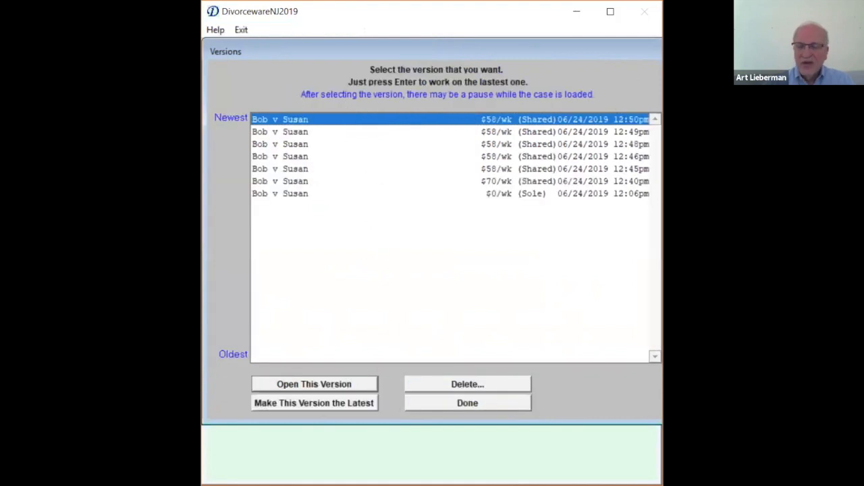
pyautogui.press('Return')
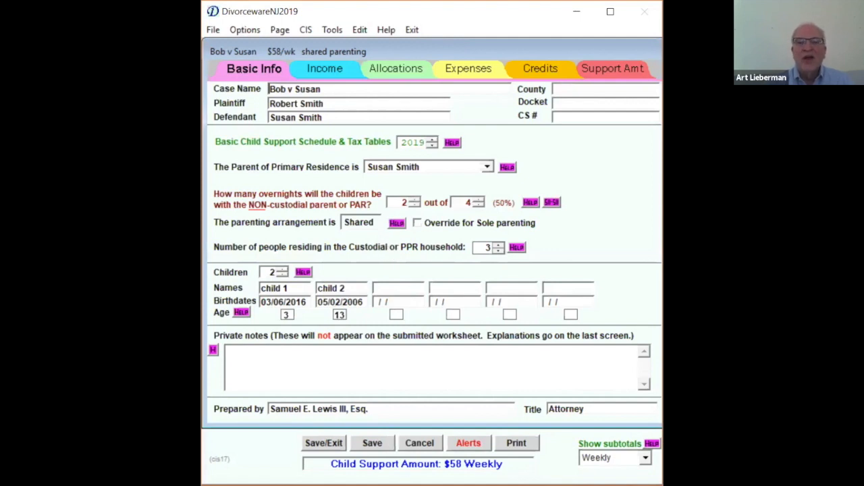
pyautogui.click(618, 68)
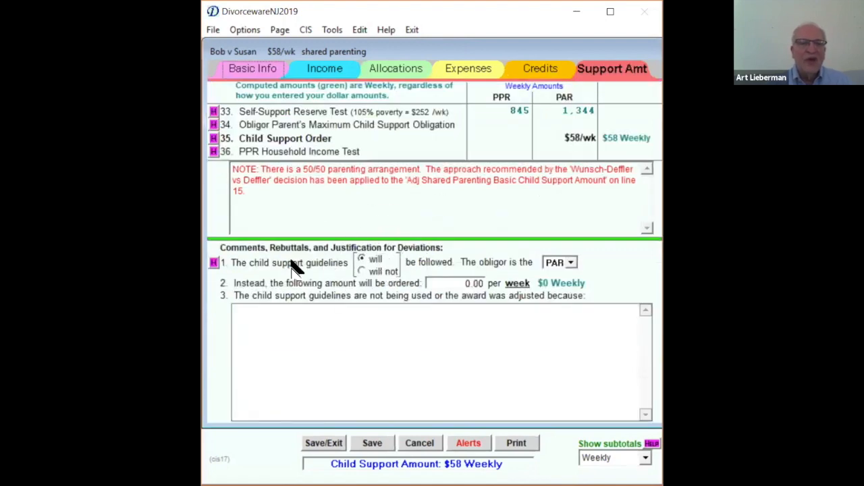
# - Indicate that the child support guidelines will not be followed and order 200 per week instead
pyautogui.click(375, 273)
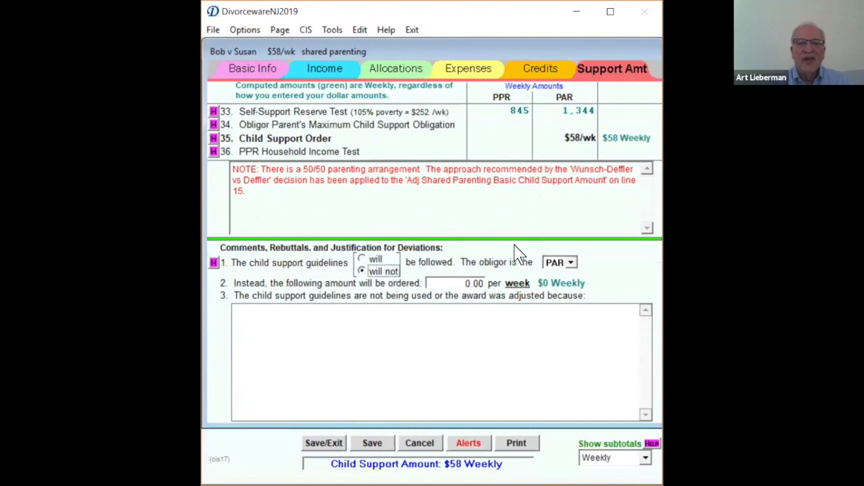
pyautogui.click(449, 282)
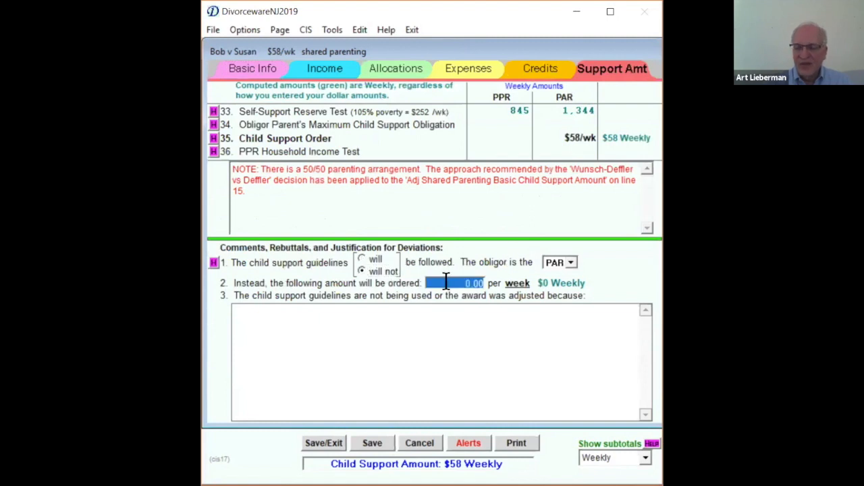
pyautogui.write('200 .')
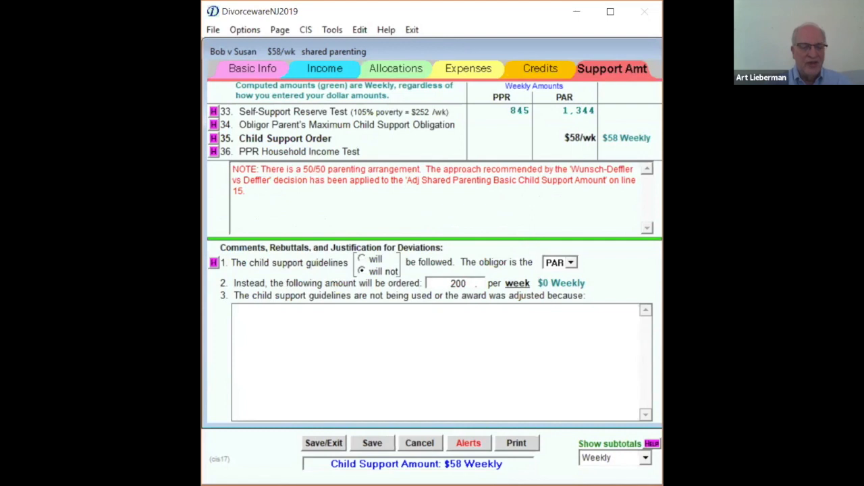
pyautogui.click(427, 362)
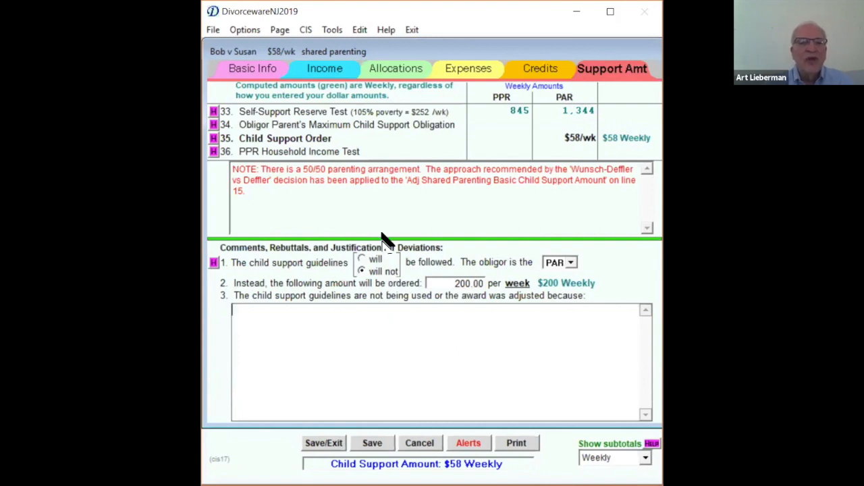
# - Review the two 50/50 parenting support approaches from the income page and leave the calculation as is
pyautogui.click(312, 73)
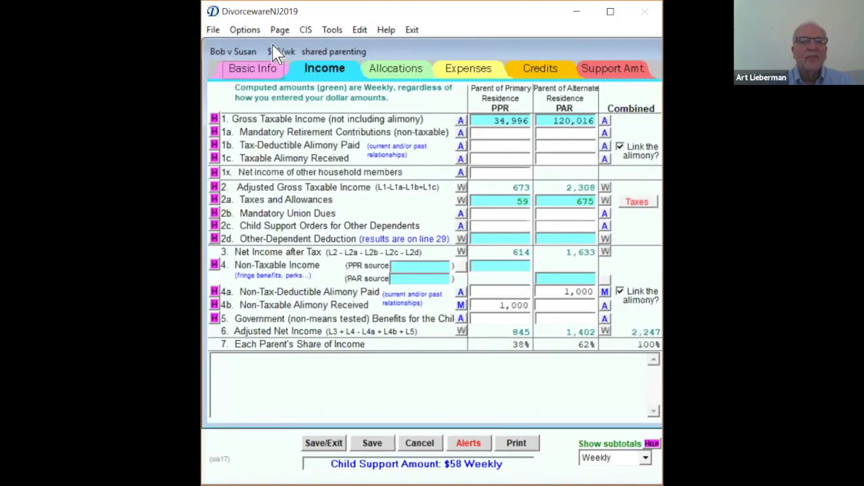
pyautogui.click(254, 30)
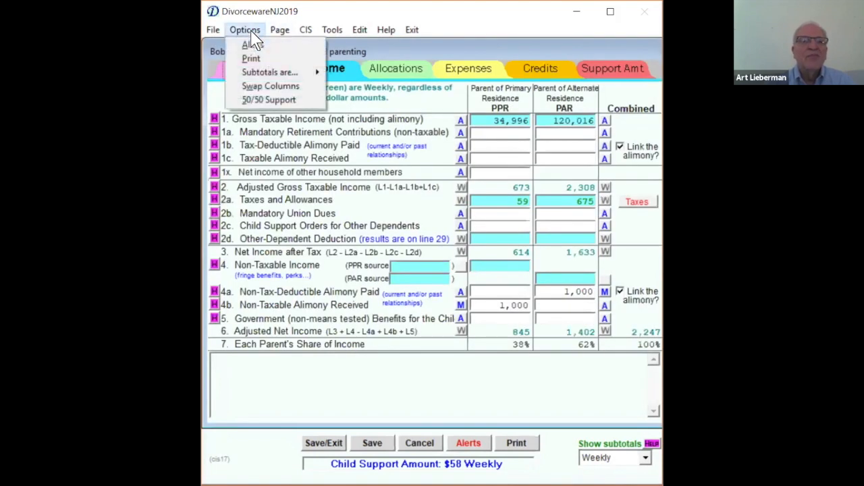
pyautogui.click(273, 100)
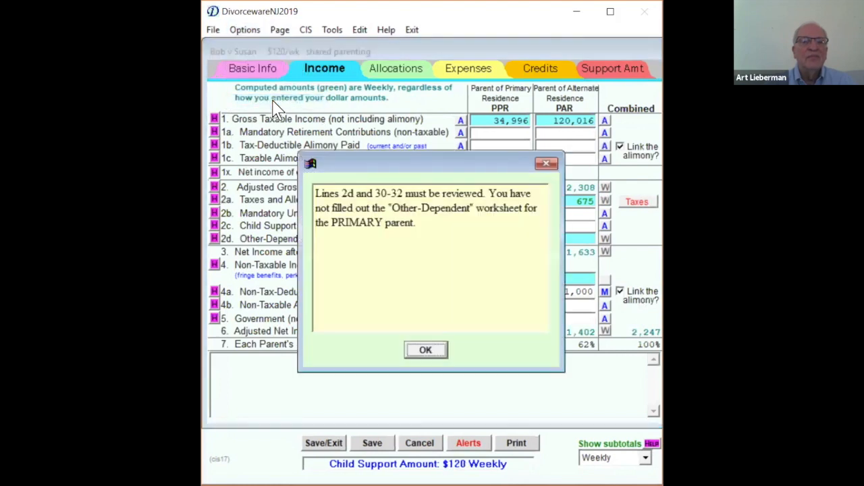
pyautogui.click(425, 351)
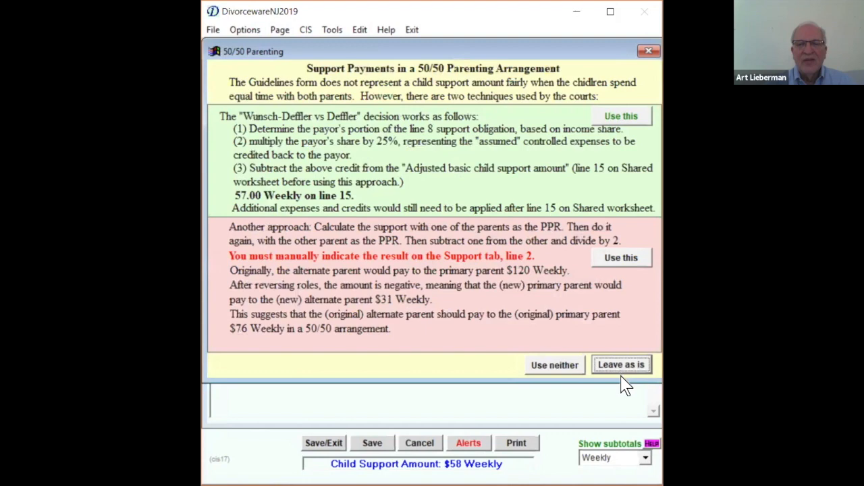
pyautogui.click(624, 365)
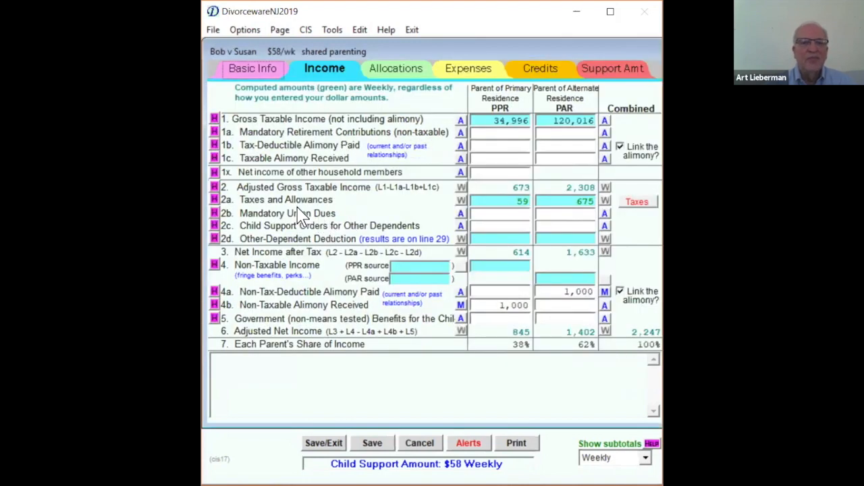
# - Set the Other-Dependent Deduction to "Not using the O.D.D." and return to the main form's basic information
pyautogui.click(485, 240)
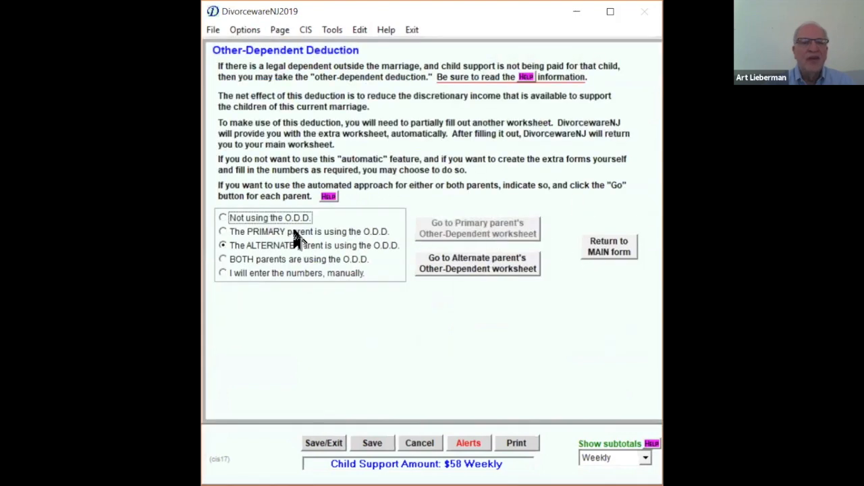
pyautogui.click(278, 217)
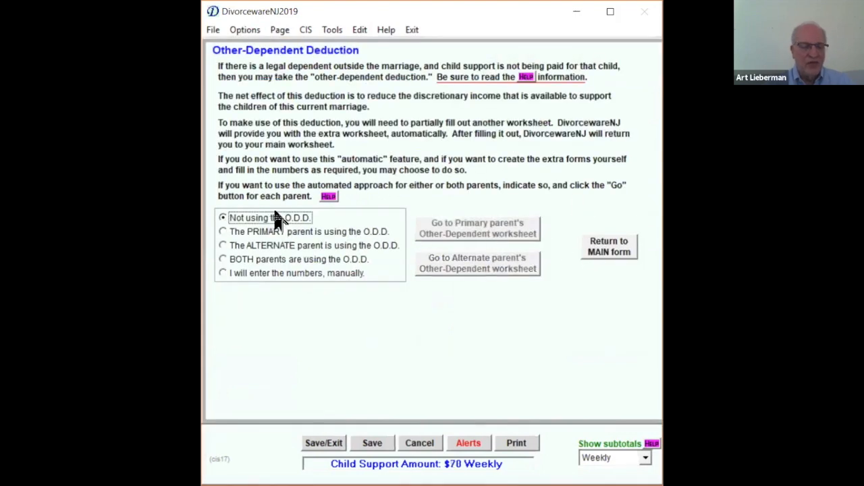
pyautogui.click(614, 248)
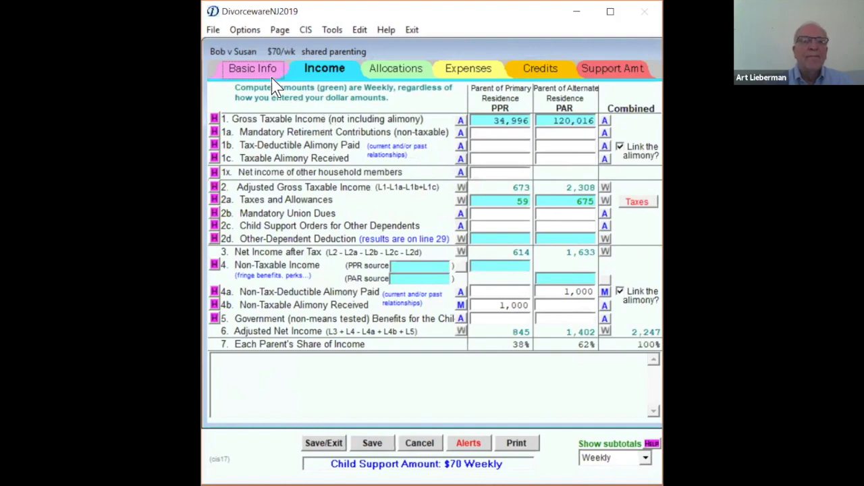
pyautogui.click(234, 70)
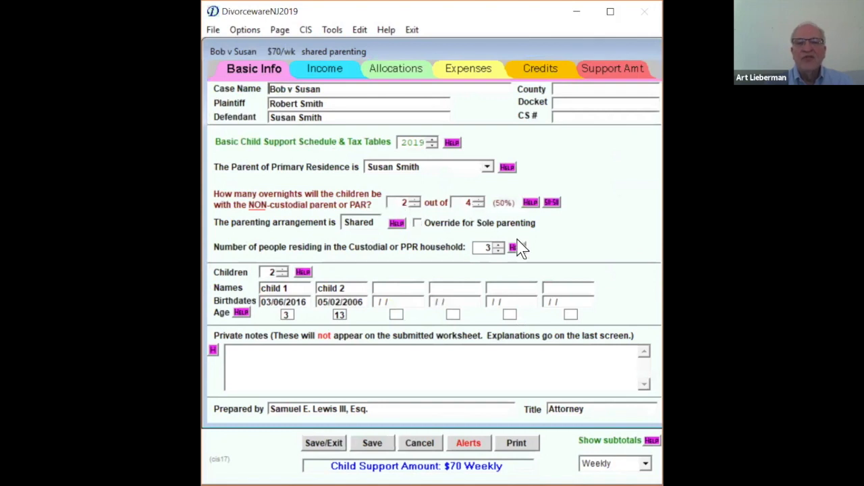
# - Consult the 50/50 parenting help and set the 50/50 support calculation to use neither of the two court approaches
pyautogui.click(550, 203)
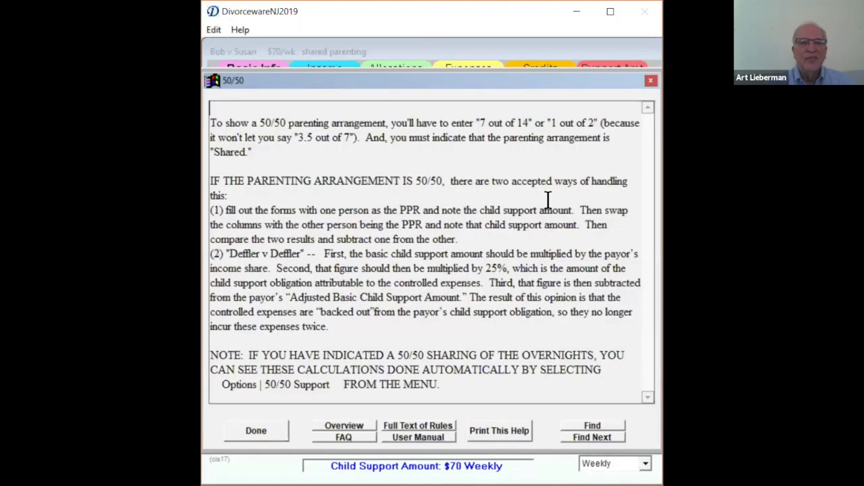
pyautogui.click(260, 436)
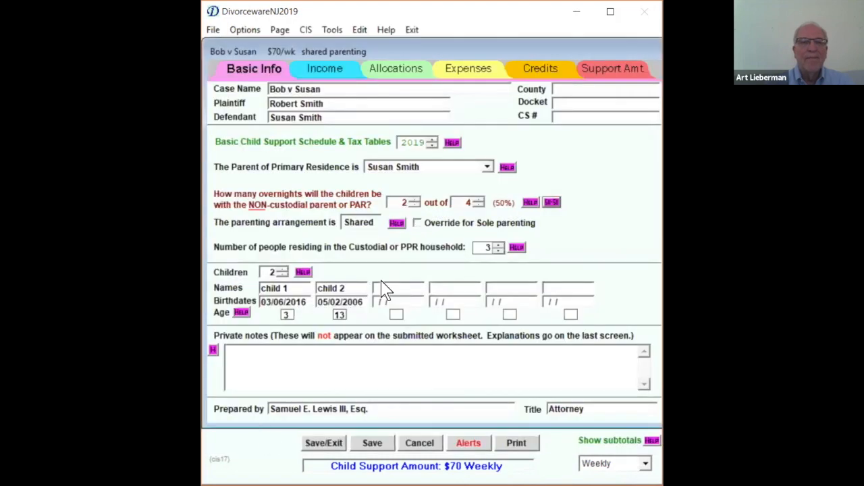
pyautogui.click(237, 31)
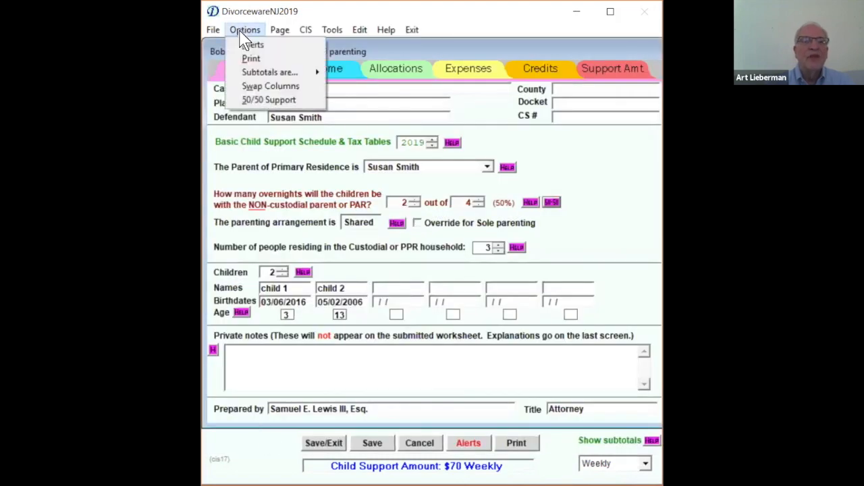
pyautogui.click(262, 101)
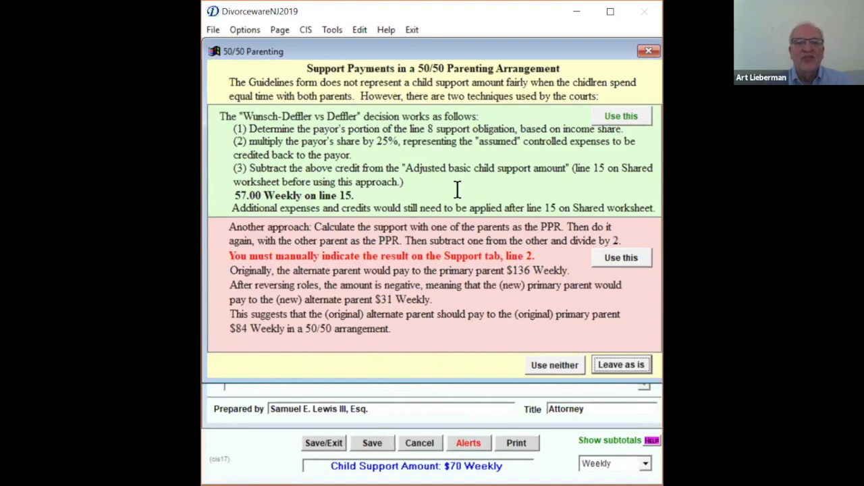
pyautogui.click(438, 284)
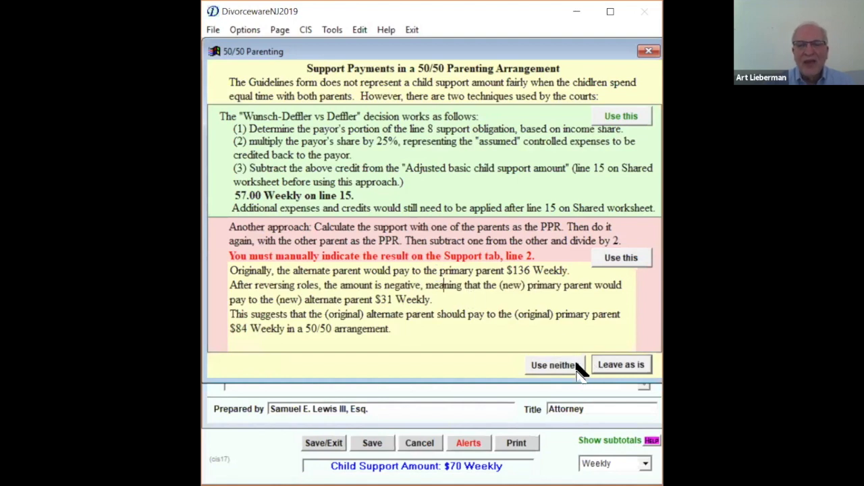
pyautogui.click(556, 365)
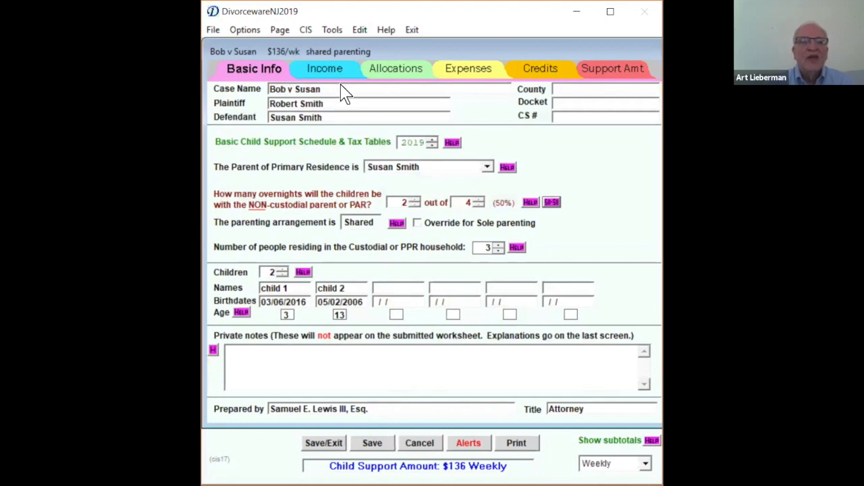
# - Swap the financial information between the PPR and PAR columns from the income page
pyautogui.click(327, 71)
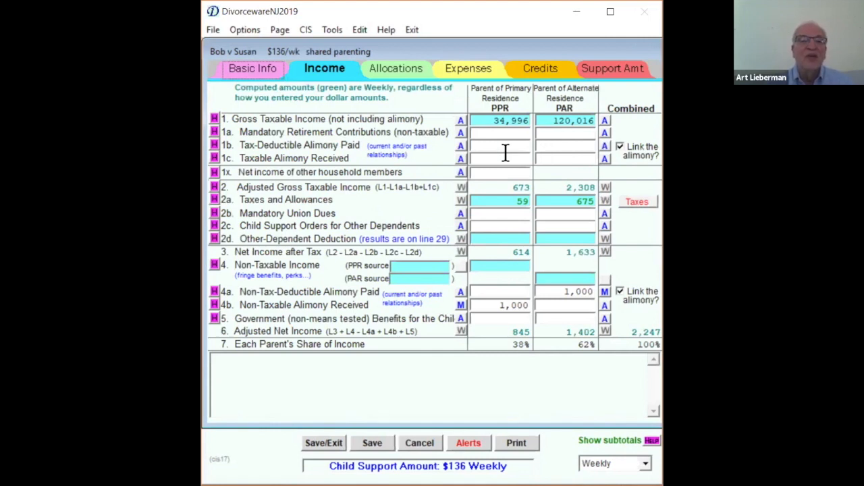
pyautogui.click(246, 32)
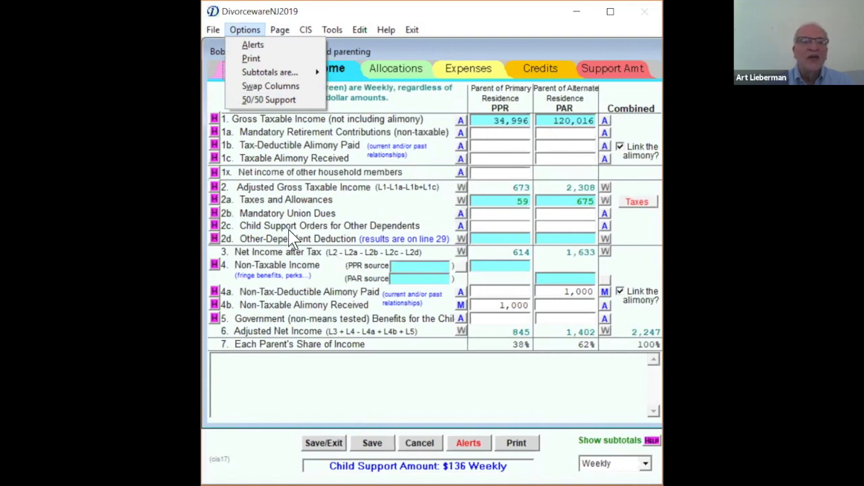
pyautogui.click(272, 88)
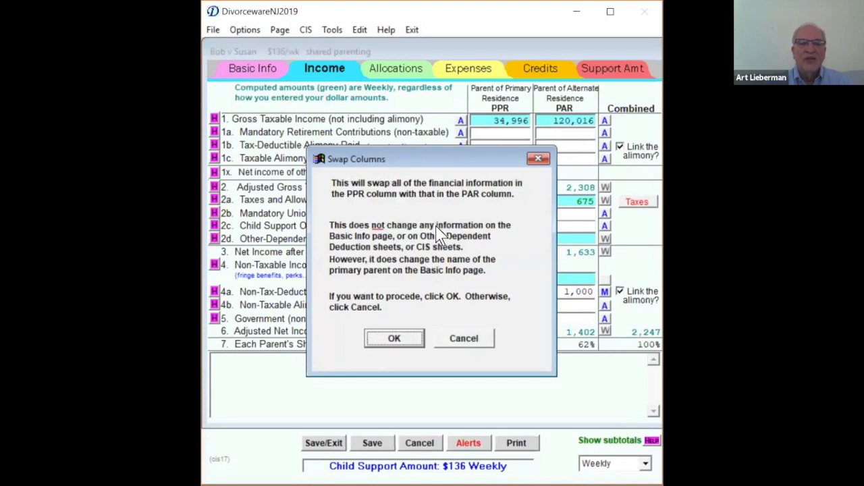
pyautogui.click(395, 343)
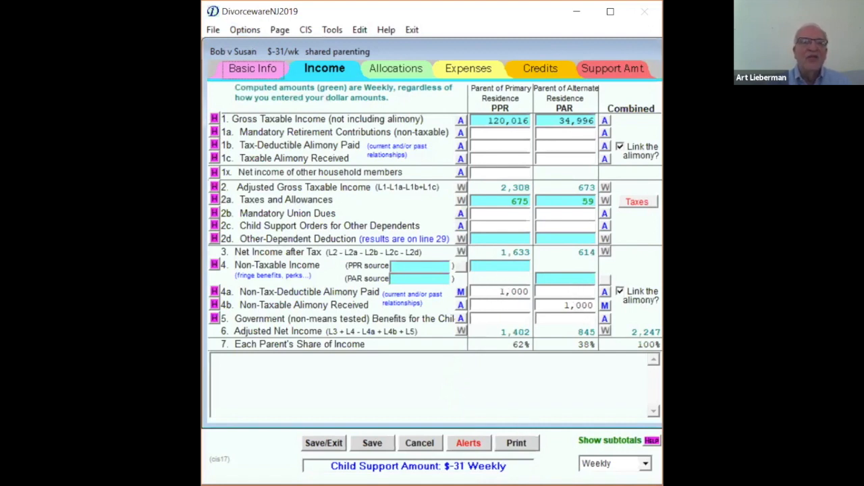
# - Swap the PPR and PAR columns back to their original order
pyautogui.click(240, 31)
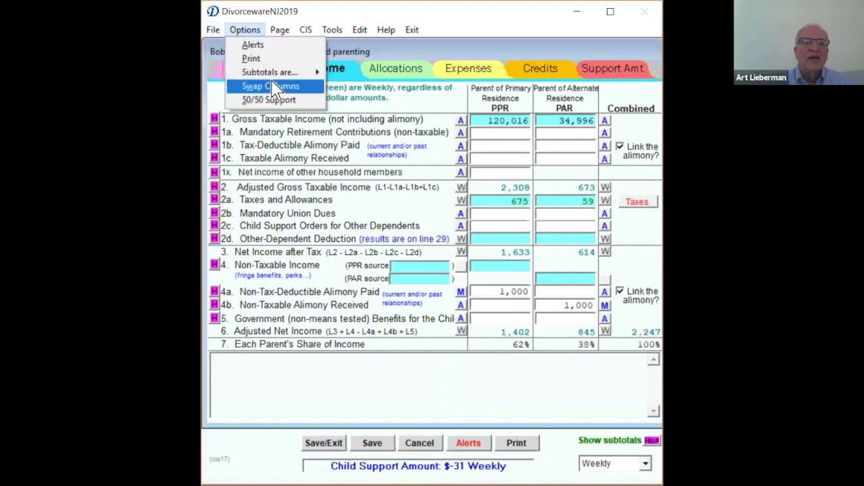
pyautogui.click(276, 88)
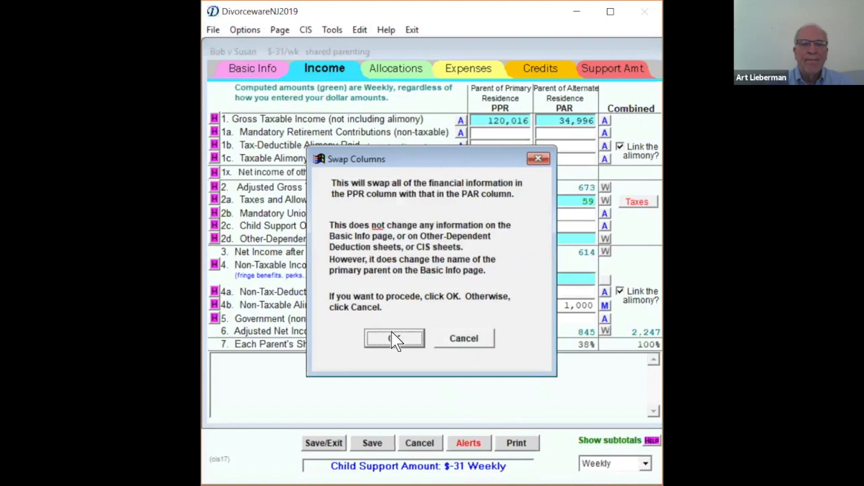
pyautogui.click(395, 338)
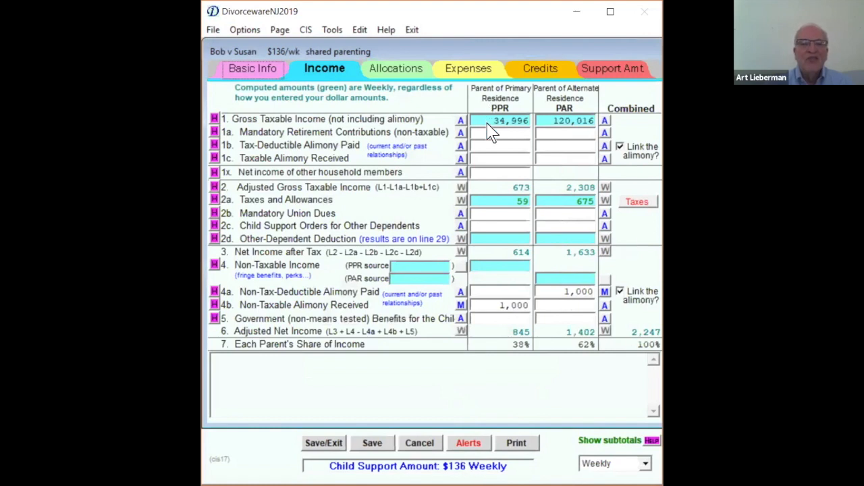
# - Review the 50/50 support payment comparison for the restored columns and keep using neither approach
pyautogui.click(246, 30)
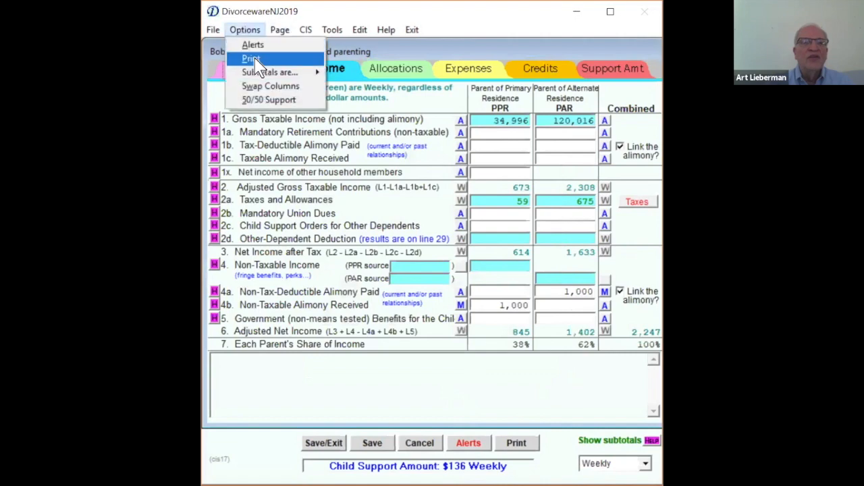
pyautogui.click(270, 100)
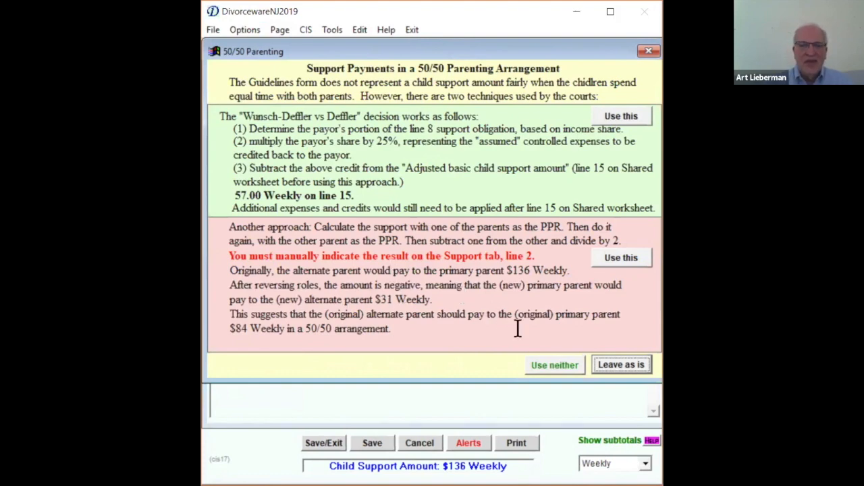
pyautogui.click(556, 365)
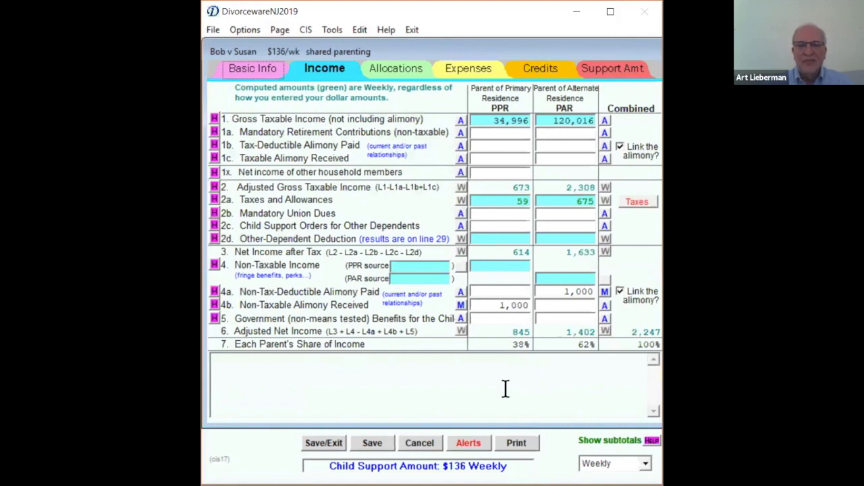
# - Reopen the comparison of the 50/50 support payment approaches
pyautogui.click(243, 29)
pyautogui.click(260, 99)
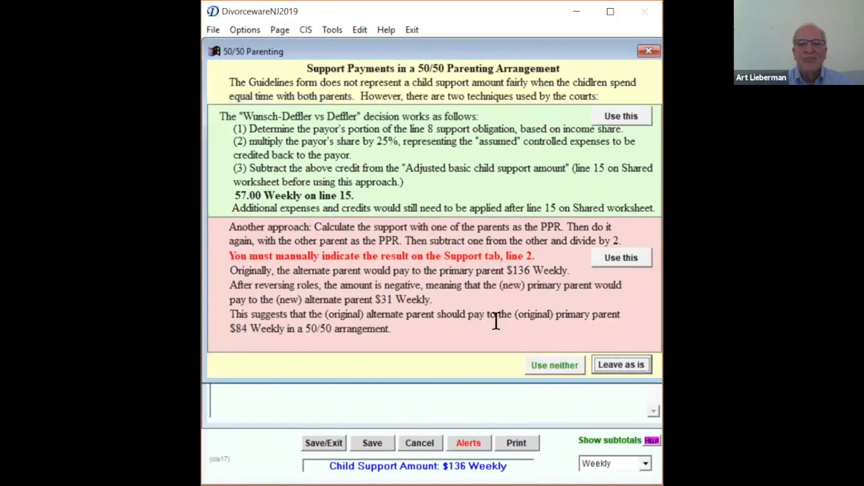
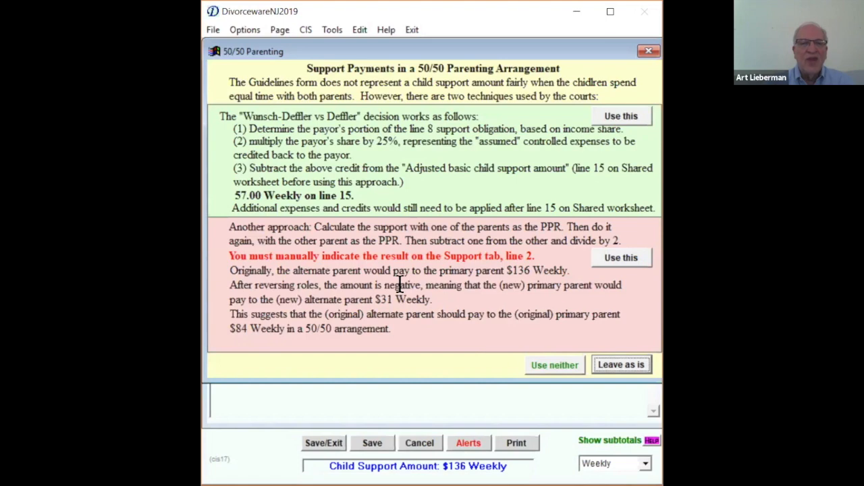
# - Choose to use neither 50/50 parenting support approach and return to the income page
pyautogui.click(560, 370)
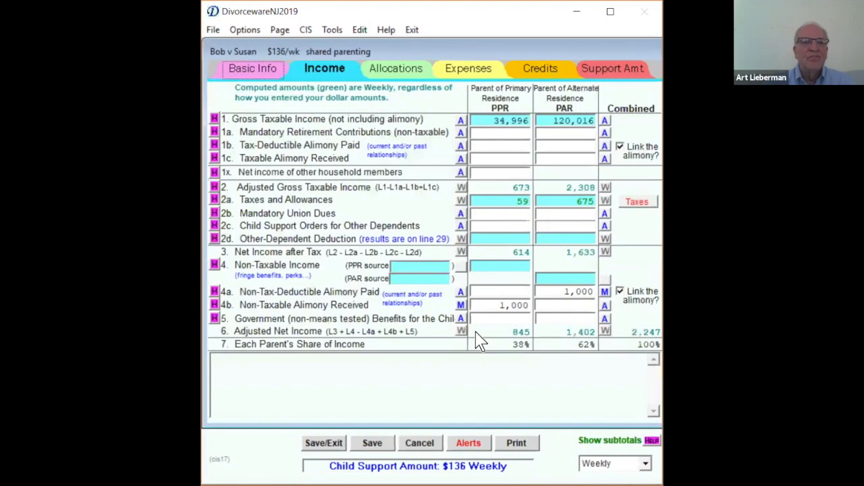